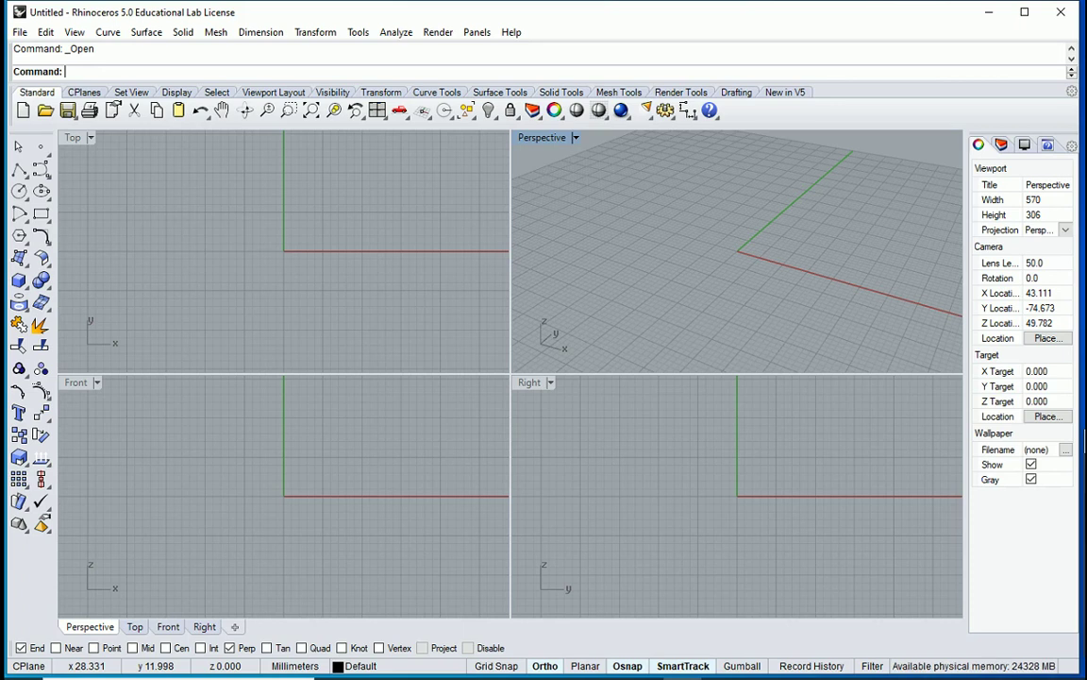
# Start a new document from the File menu to bring up the template chooser
pyautogui.click(19, 32)
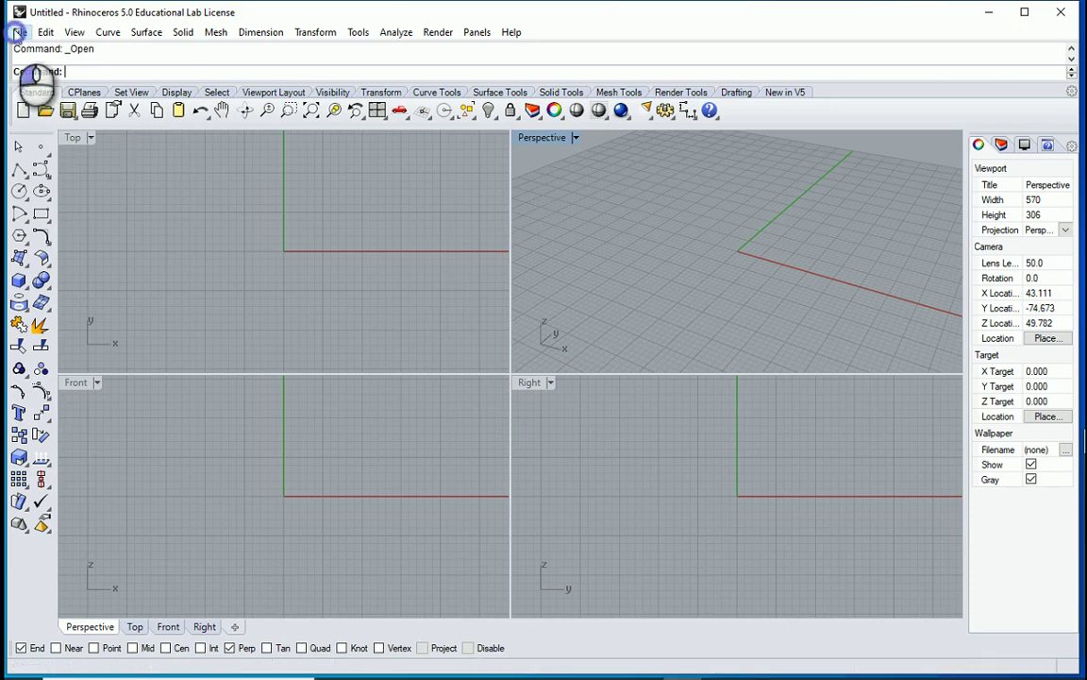
pyautogui.click(42, 52)
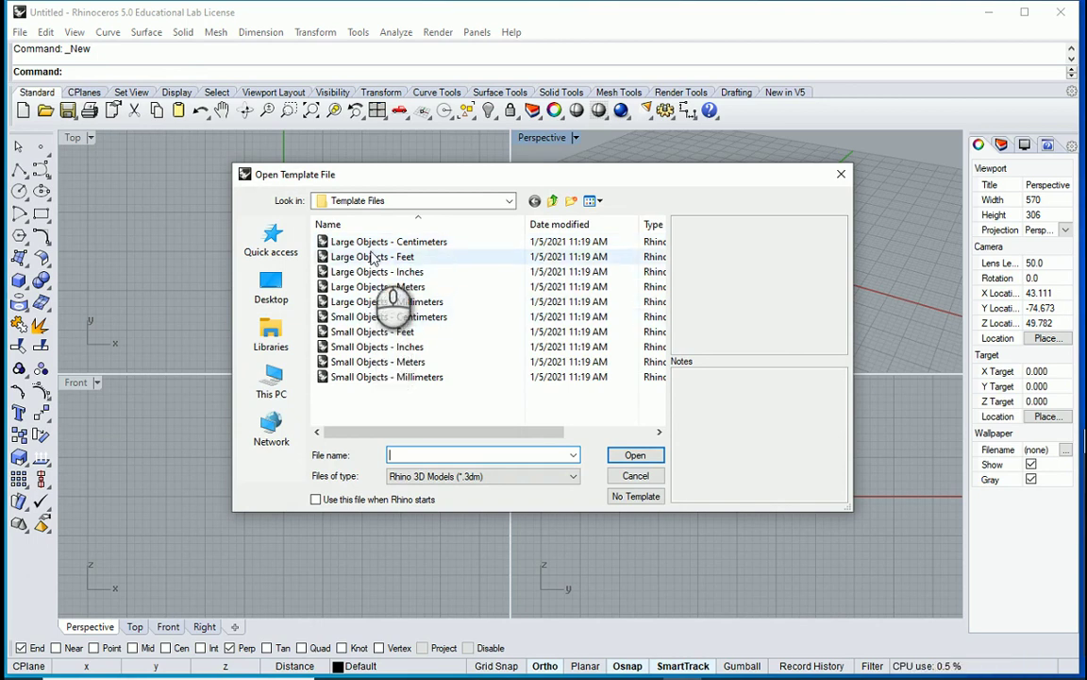
# Create the new document from the Large Objects - Meters template
pyautogui.click(375, 243)
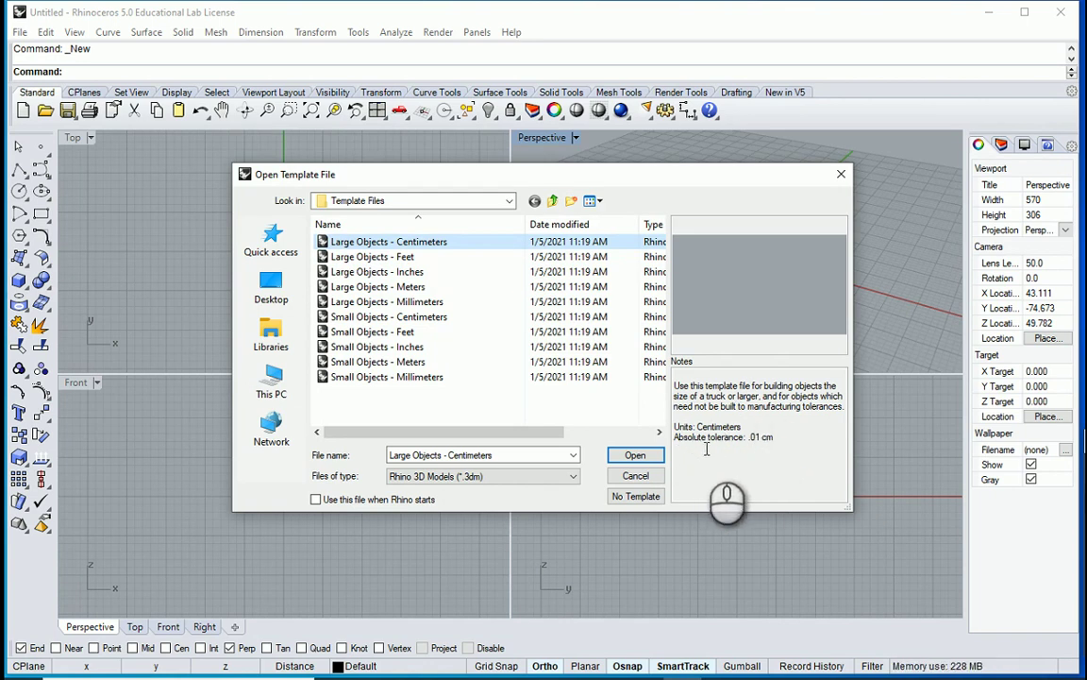
pyautogui.click(409, 287)
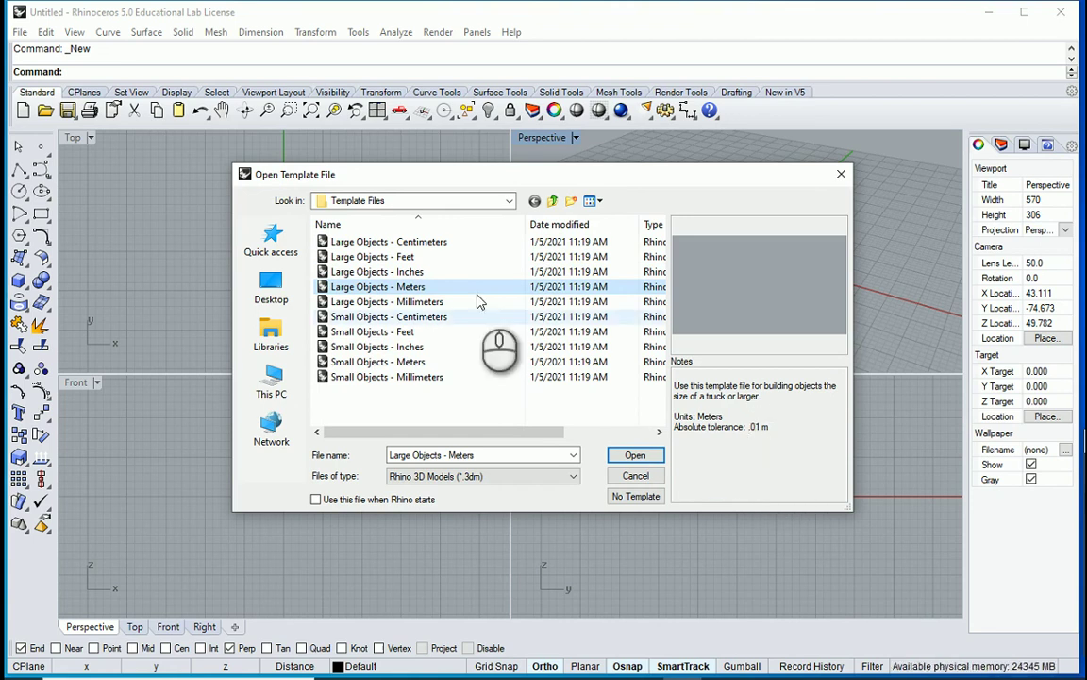
pyautogui.click(635, 457)
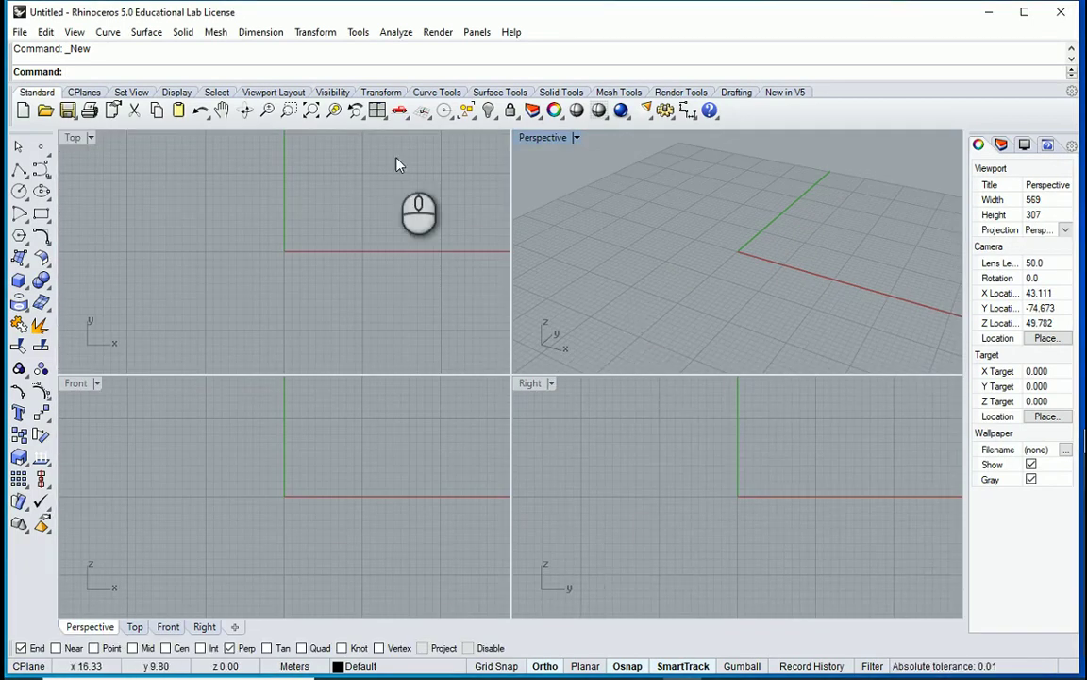
# In Options > Units, set absolute tolerance to 0.001 and keep Meters as model units
pyautogui.click(358, 33)
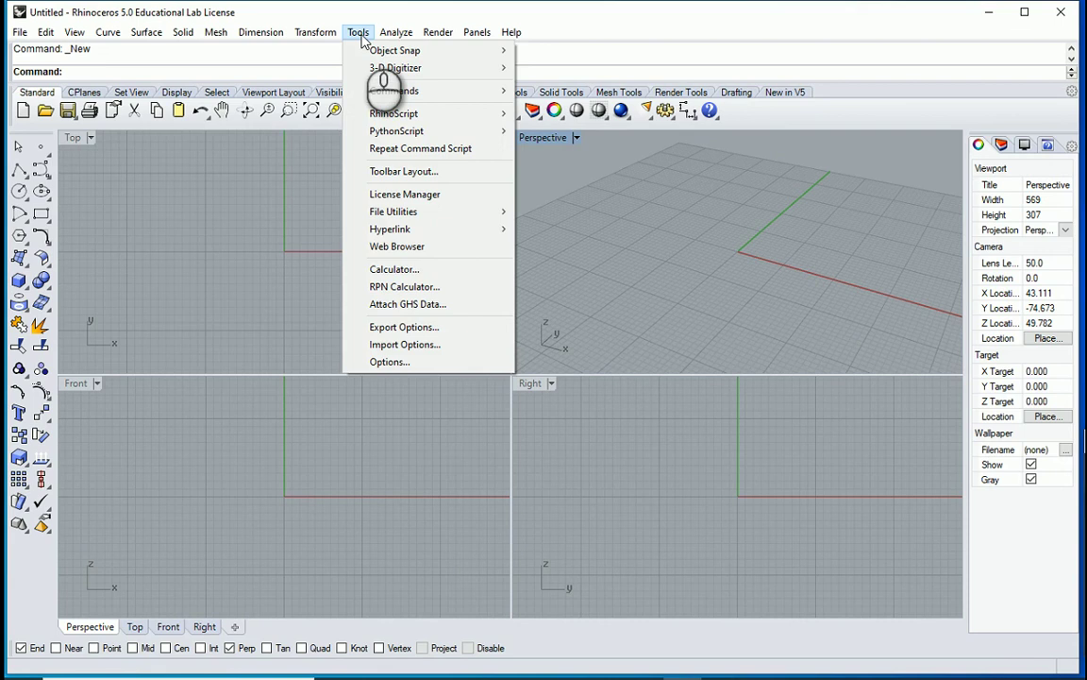
pyautogui.click(388, 361)
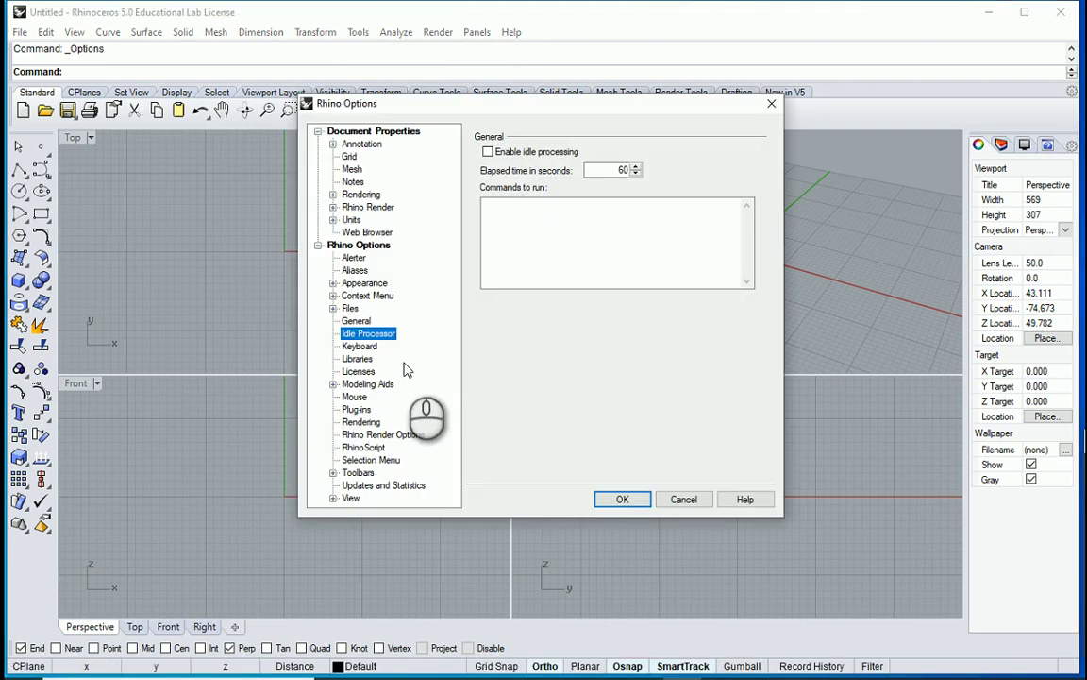
pyautogui.click(351, 220)
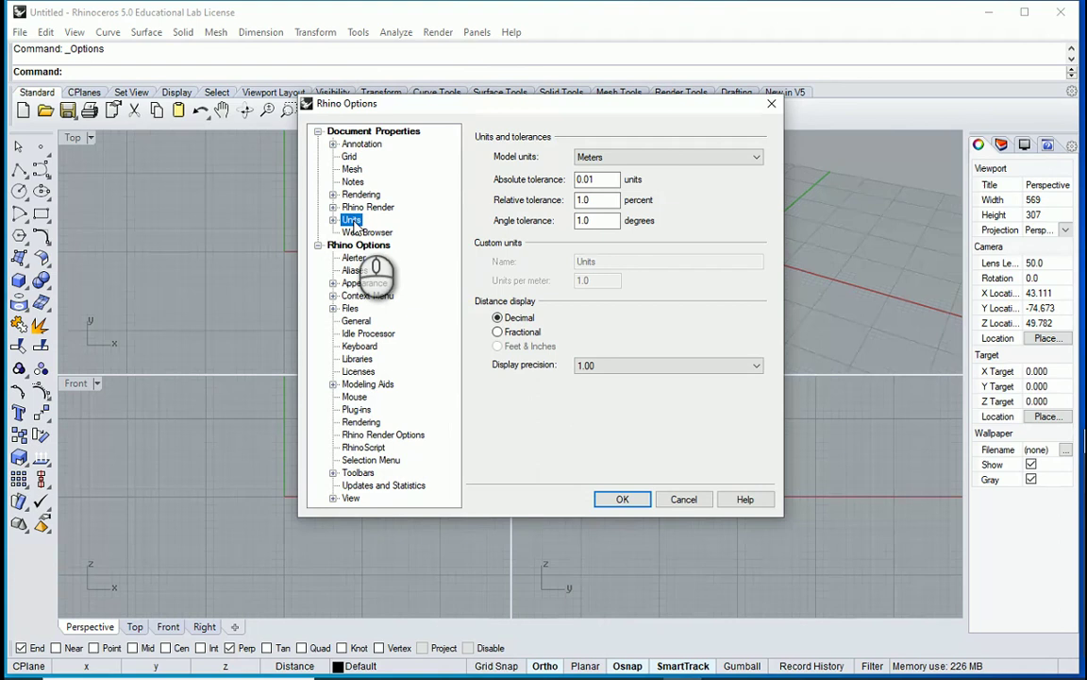
pyautogui.click(589, 179)
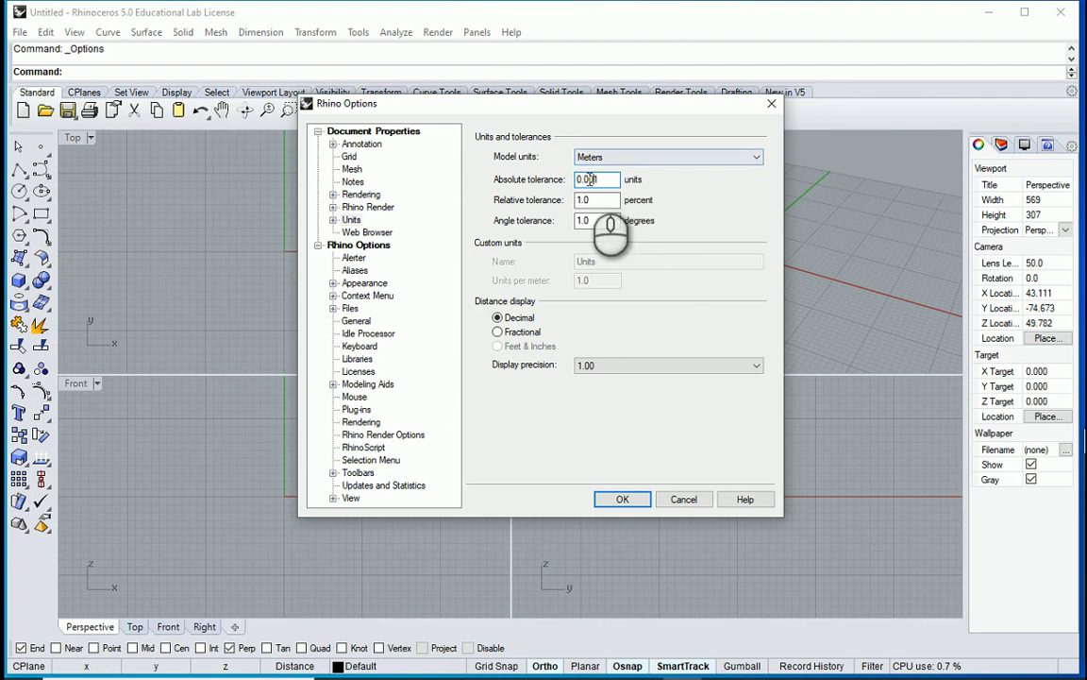
pyautogui.doubleClick(585, 179)
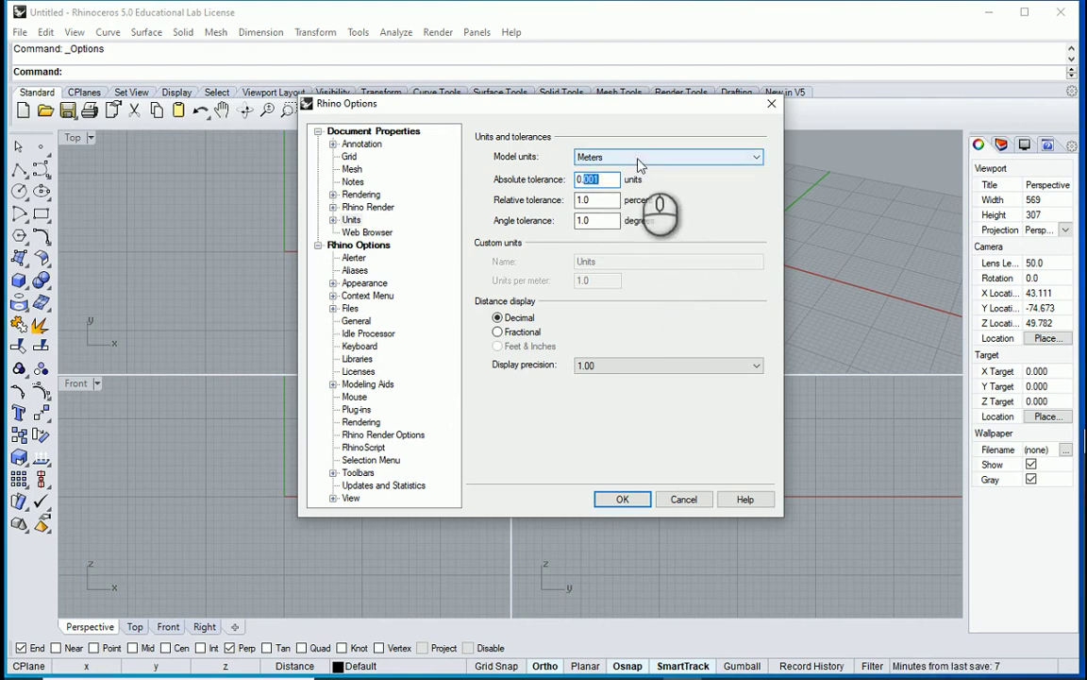
pyautogui.click(667, 157)
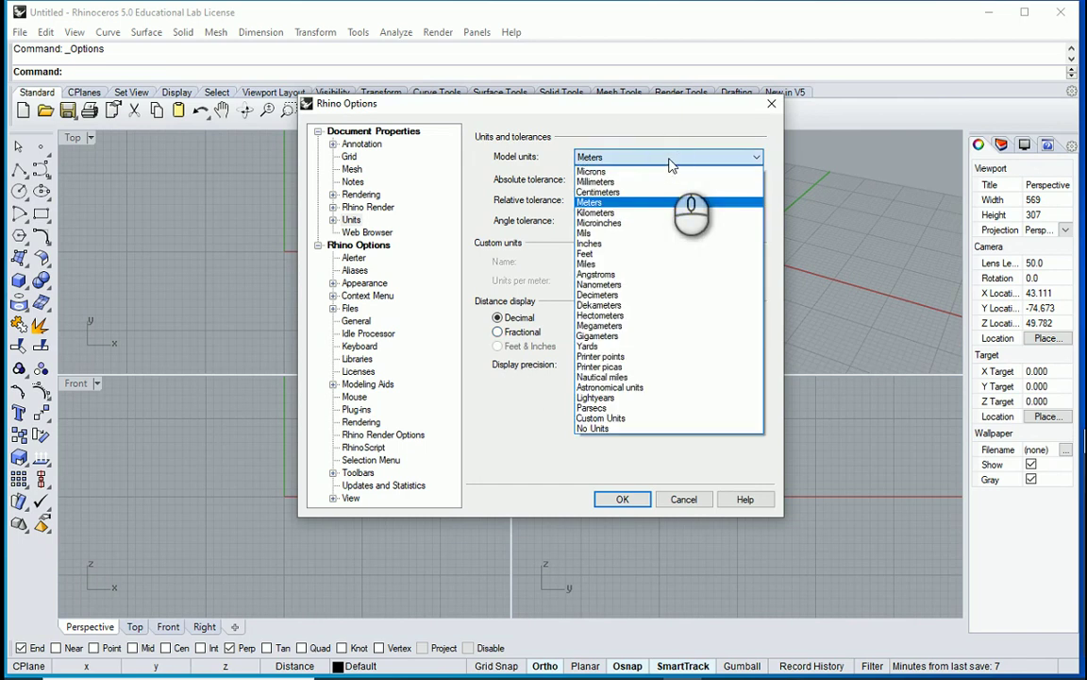
pyautogui.click(535, 387)
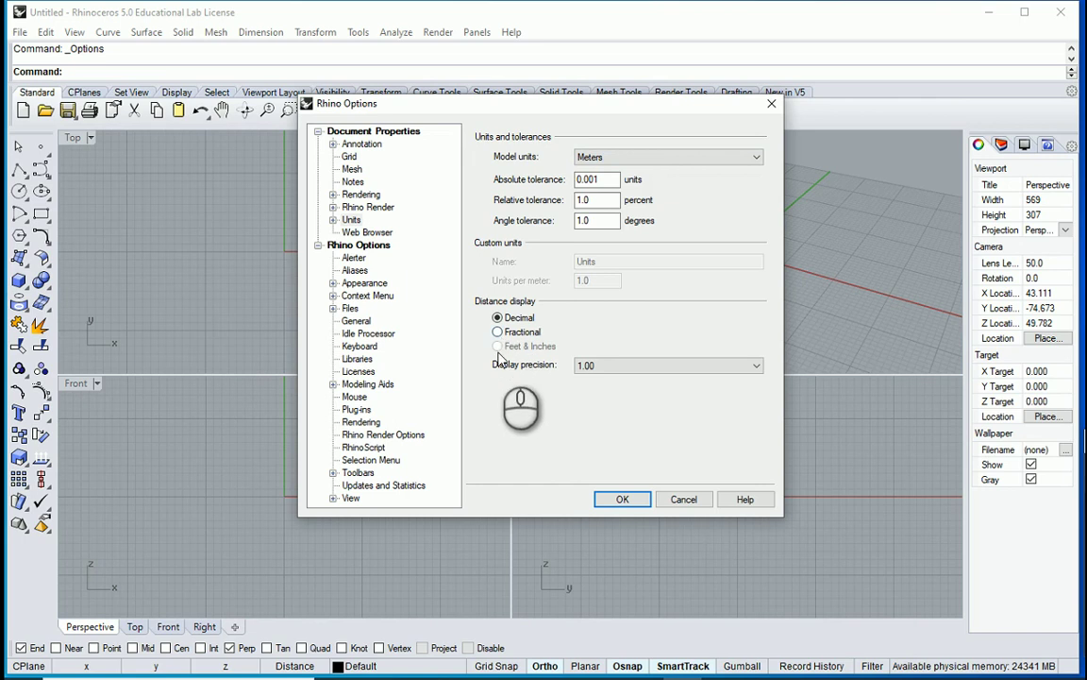
# Switch model units to Feet shown as feet and inches, leaving display precision unchanged
pyautogui.click(647, 158)
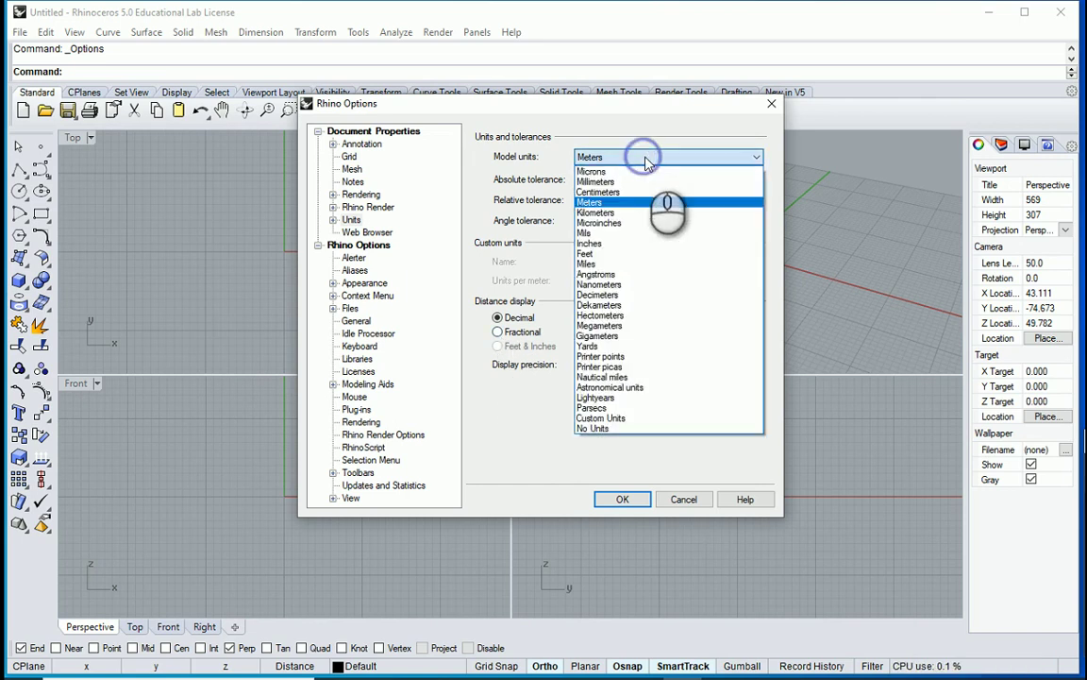
pyautogui.click(609, 254)
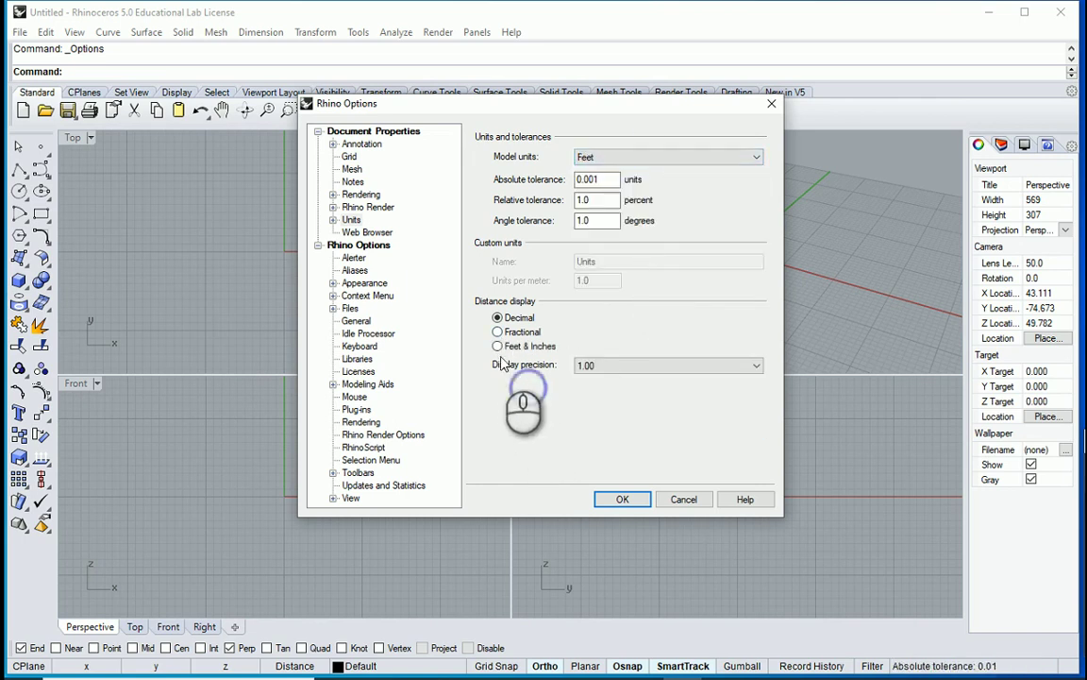
pyautogui.click(498, 348)
pyautogui.click(619, 366)
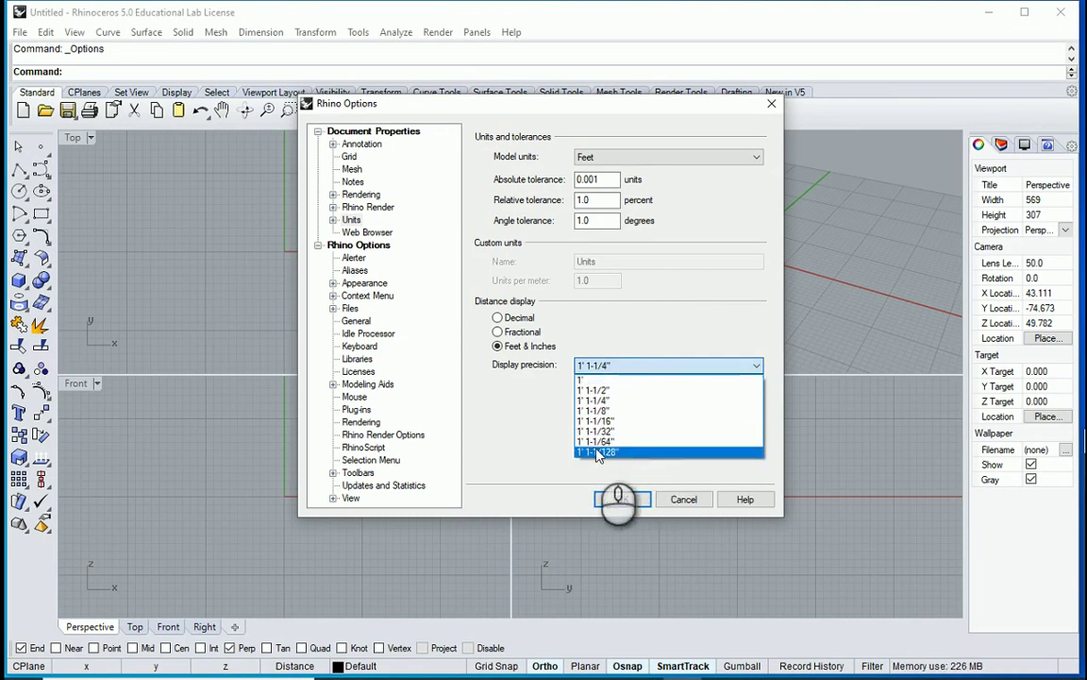
pyautogui.click(490, 387)
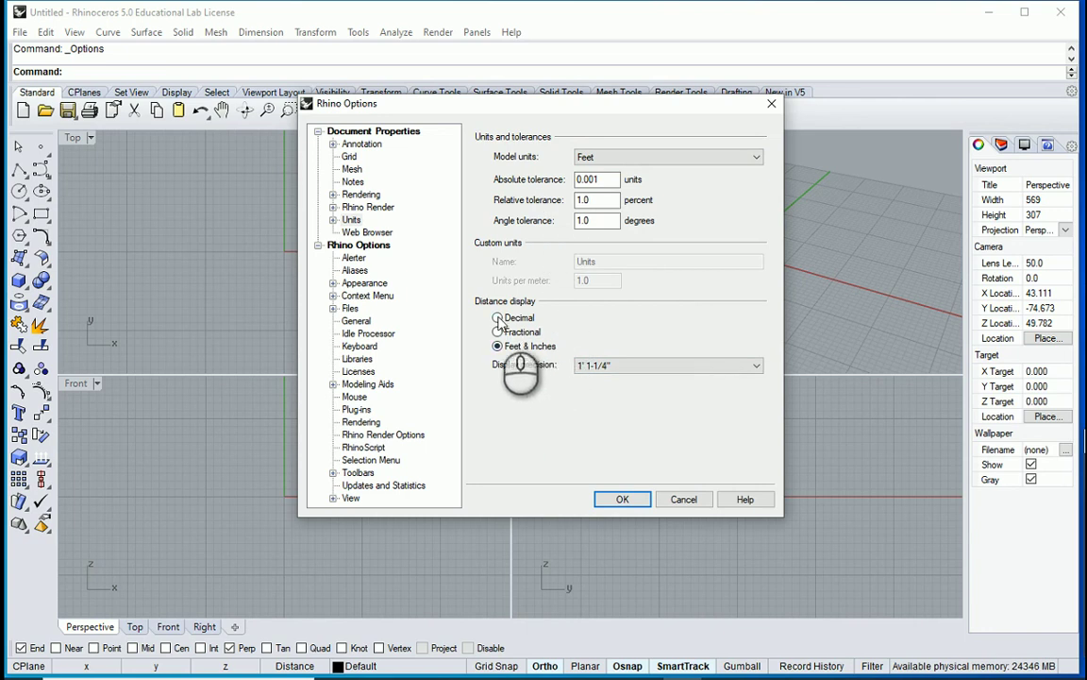
# Try Miles as model units, then set them back to Meters and confirm Options
pyautogui.click(641, 156)
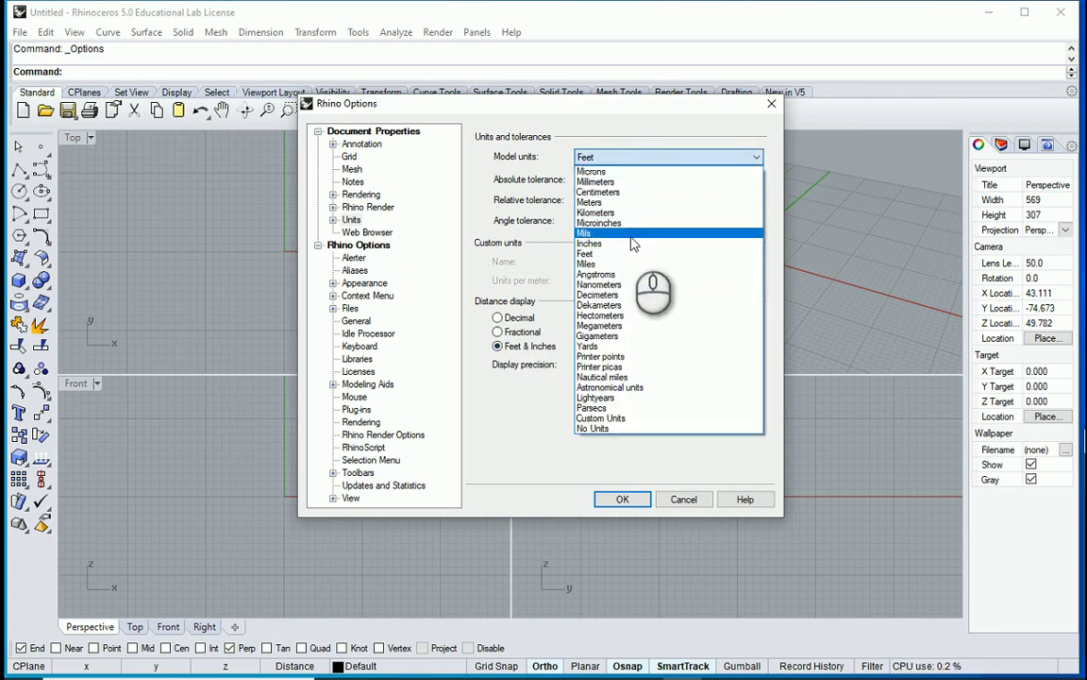
pyautogui.click(604, 264)
pyautogui.click(497, 318)
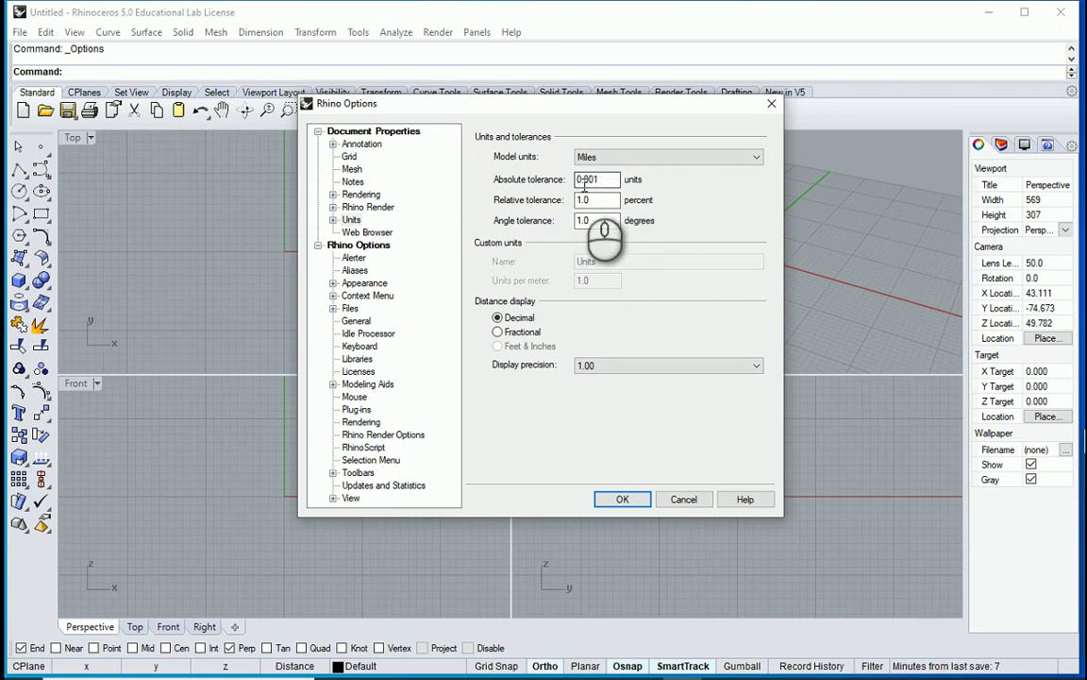
pyautogui.click(632, 156)
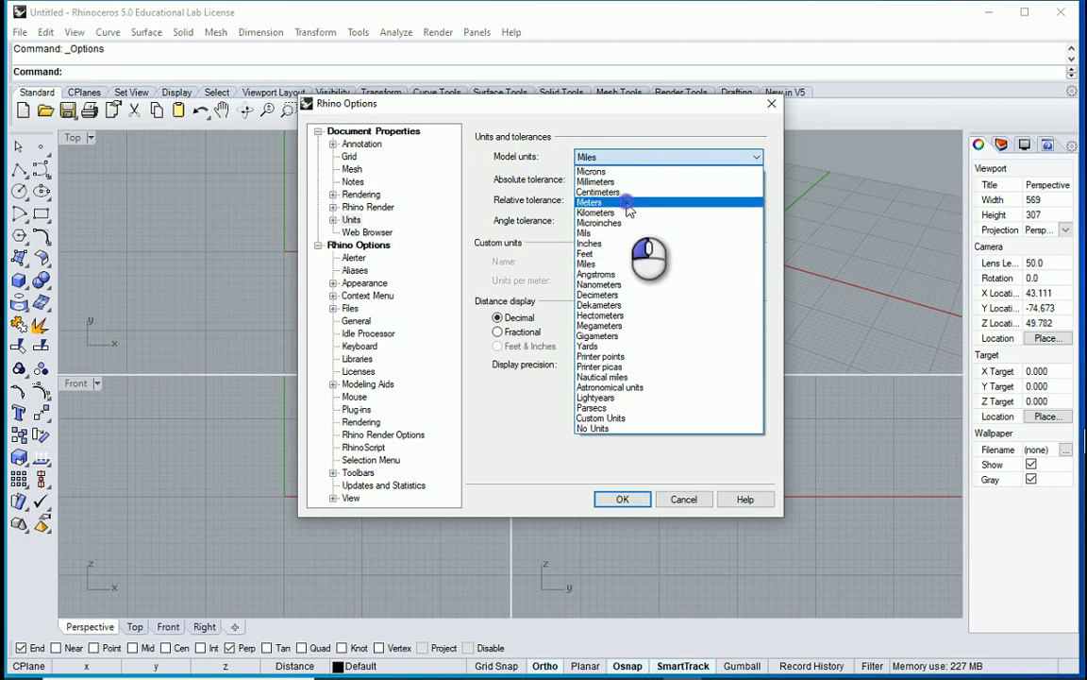
pyautogui.click(635, 203)
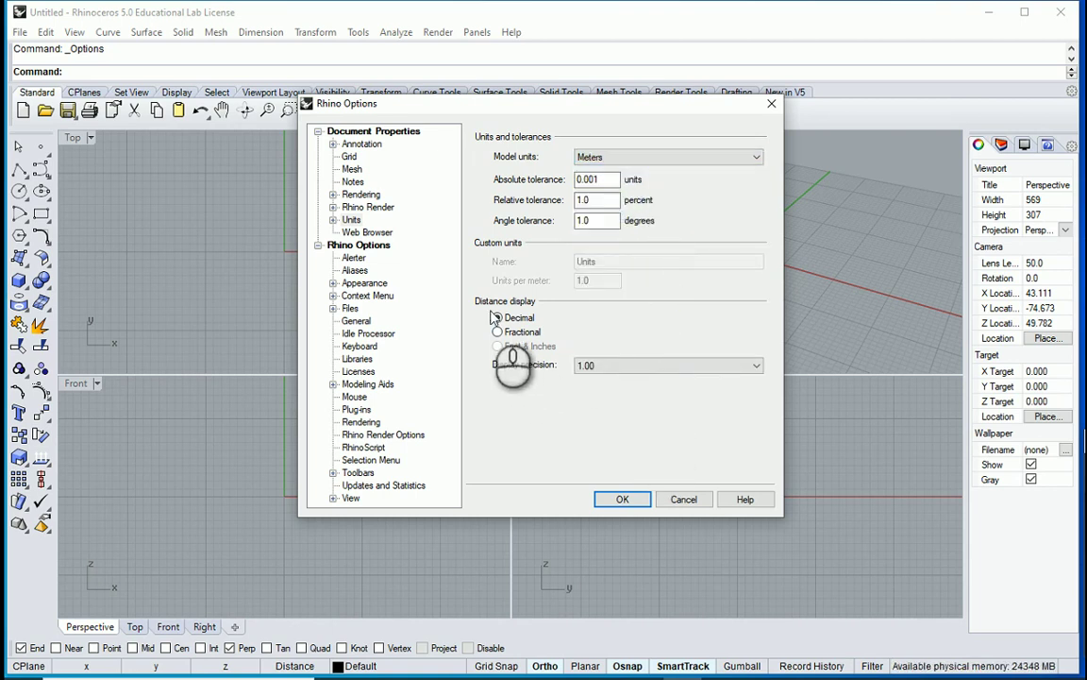
pyautogui.click(623, 498)
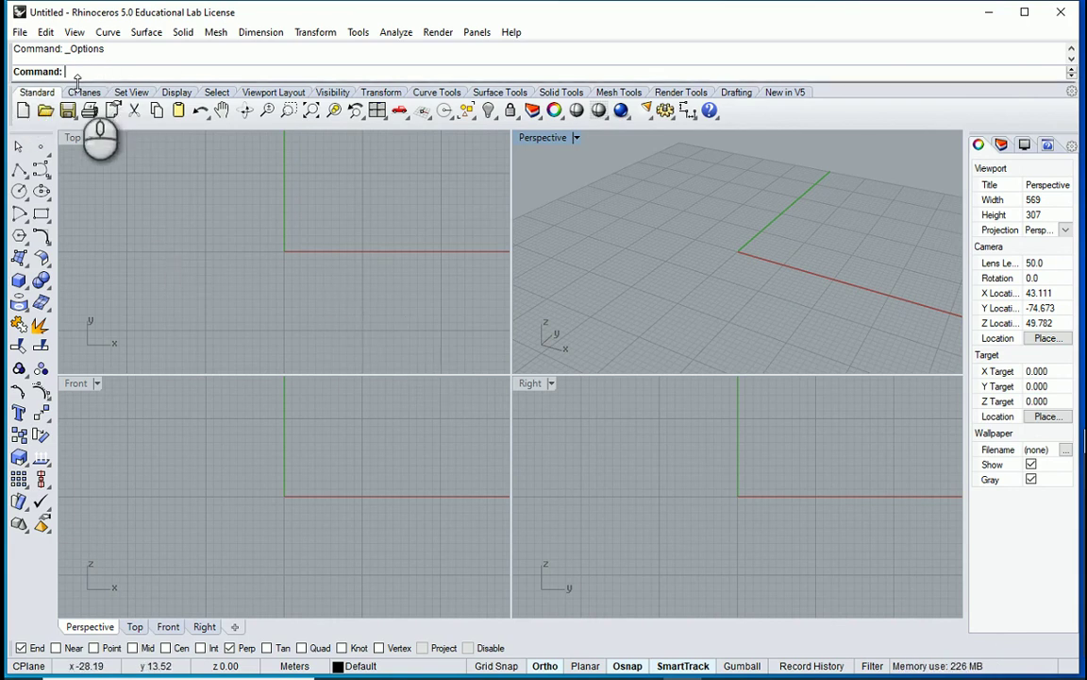
pyautogui.click(19, 172)
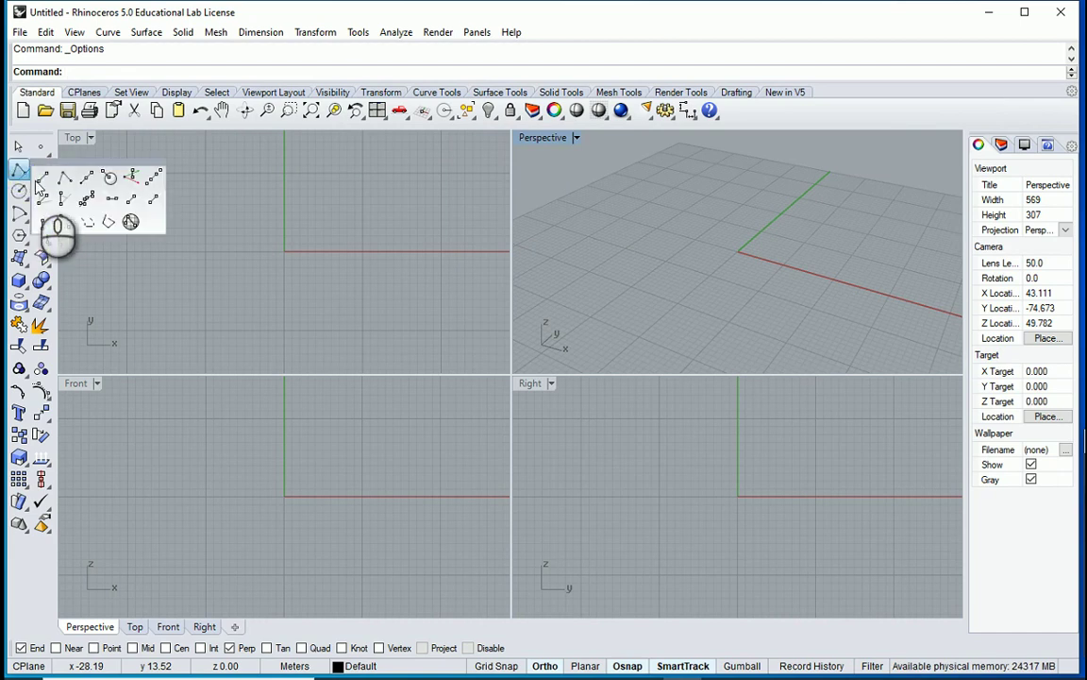
pyautogui.click(102, 72)
pyautogui.write('Line')
pyautogui.press('Return')
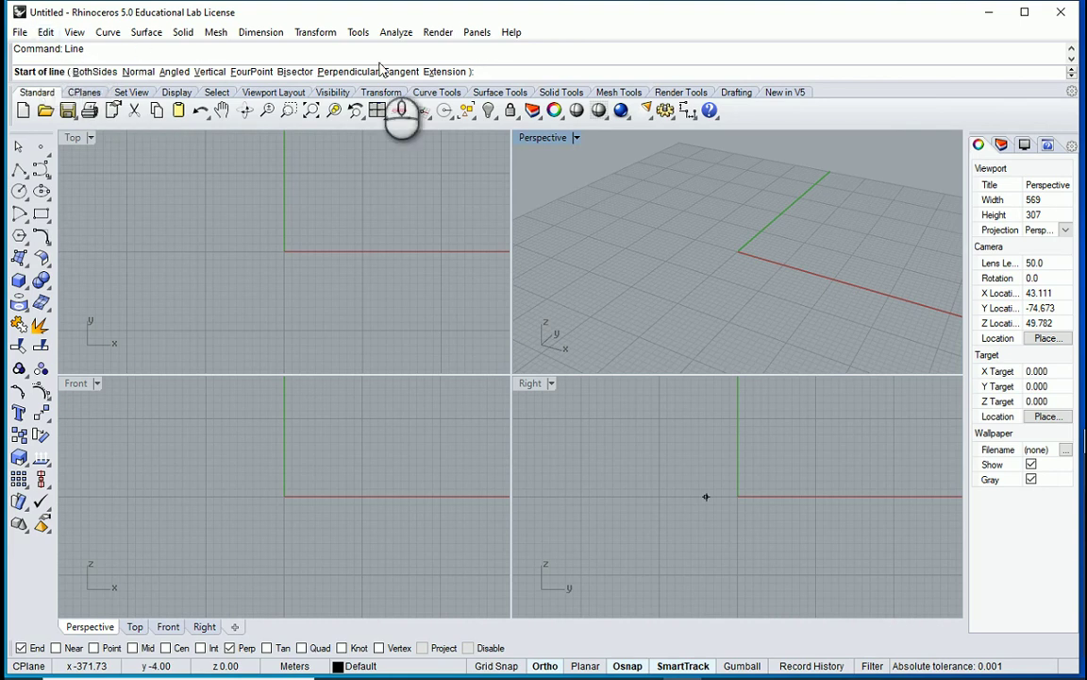
pyautogui.click(107, 32)
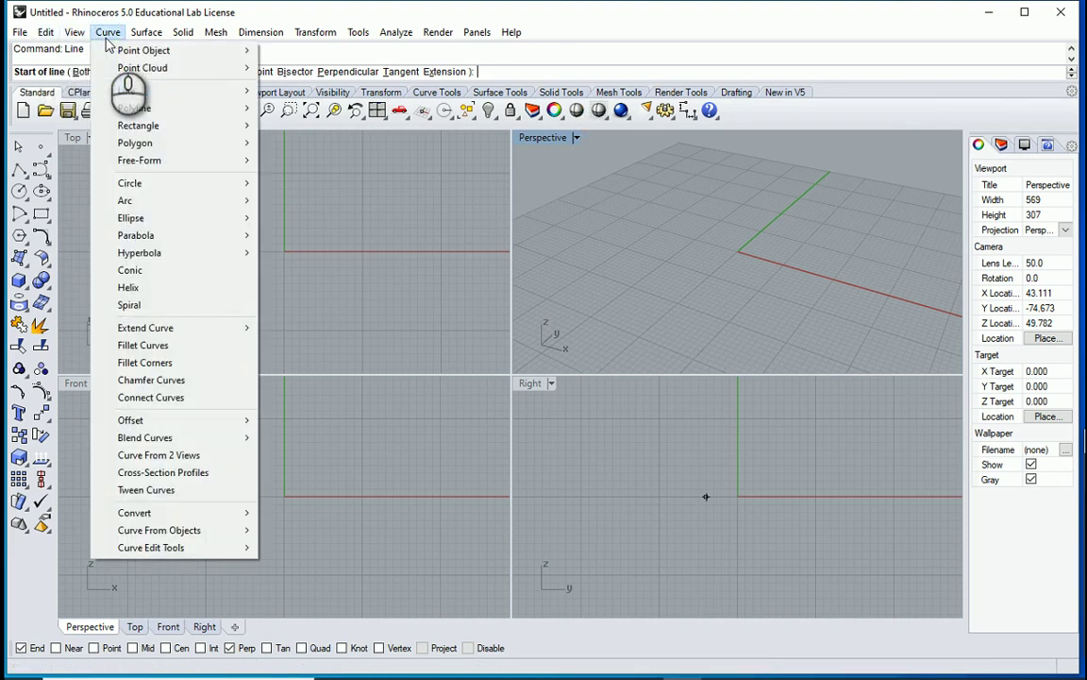
pyautogui.moveTo(73, 32)
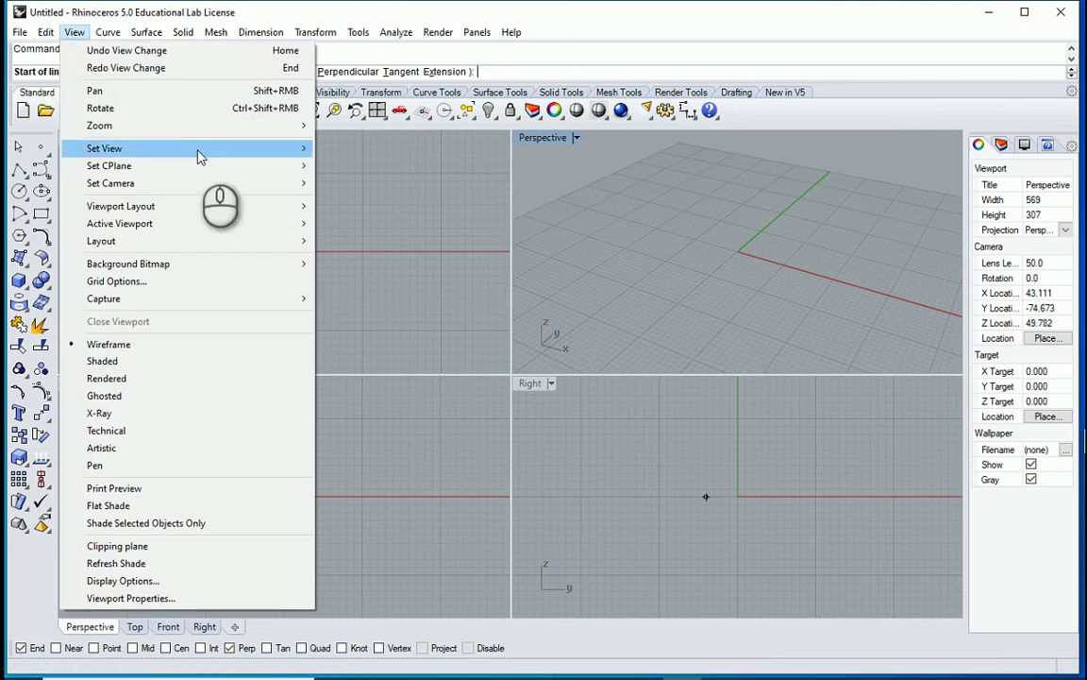
pyautogui.click(364, 211)
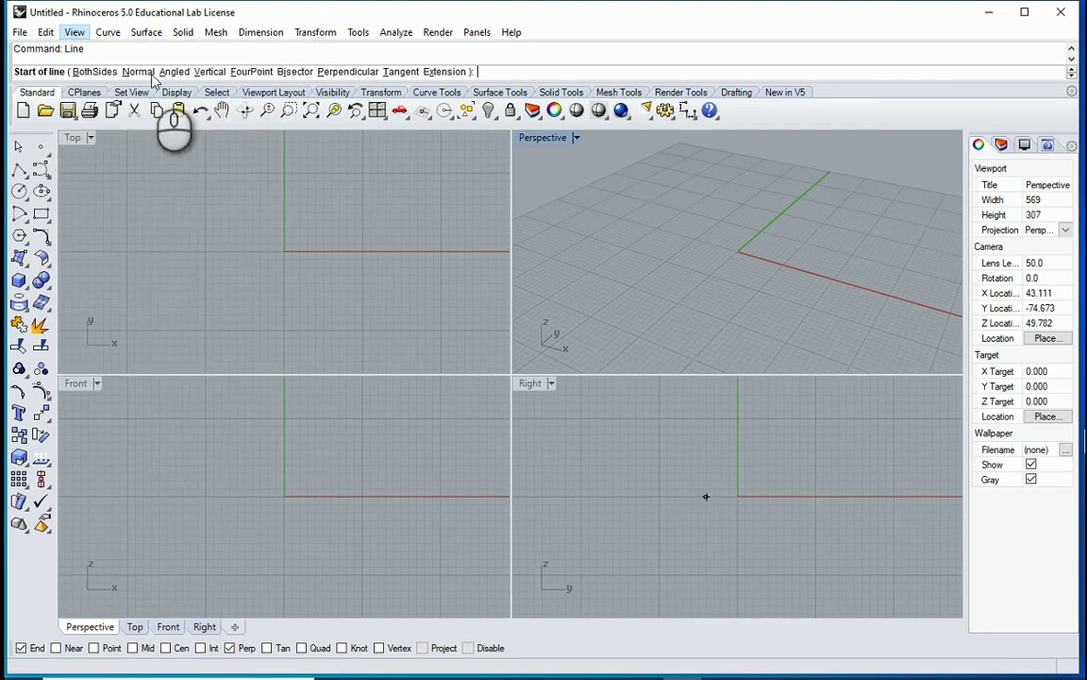
pyautogui.click(179, 209)
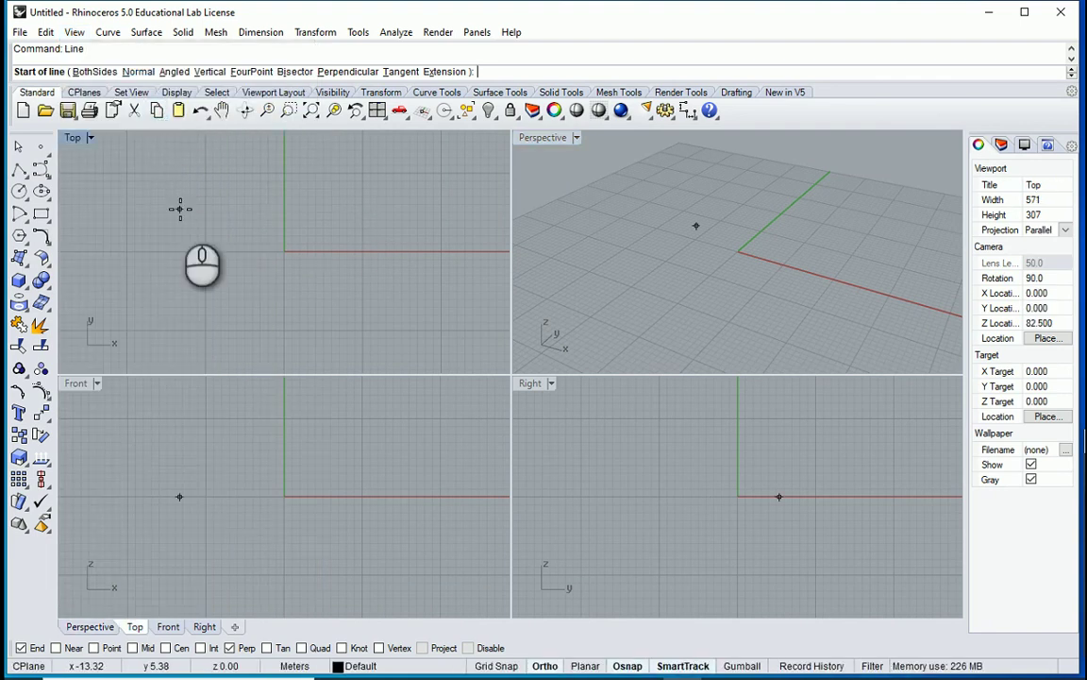
pyautogui.press('Escape')
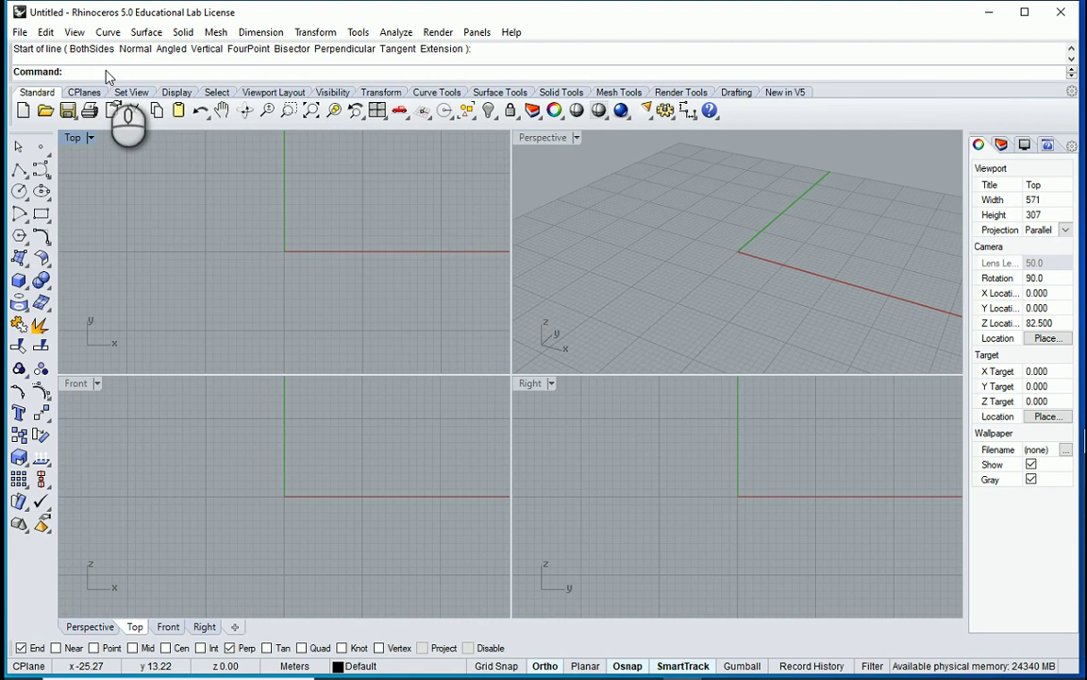
pyautogui.write('Li')
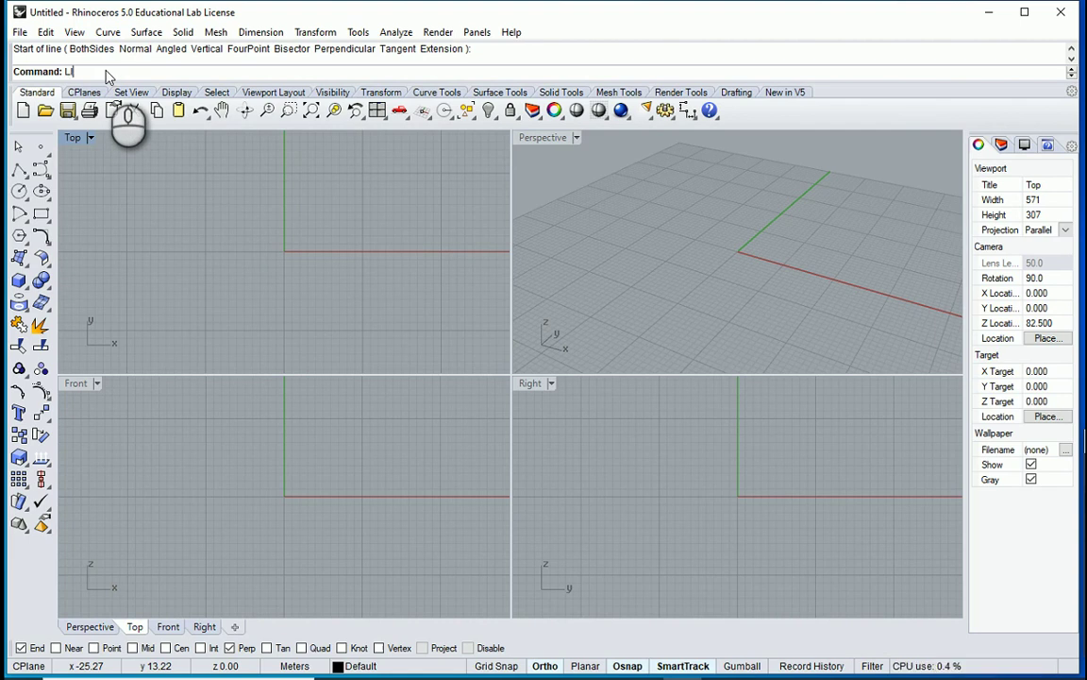
pyautogui.write('ne')
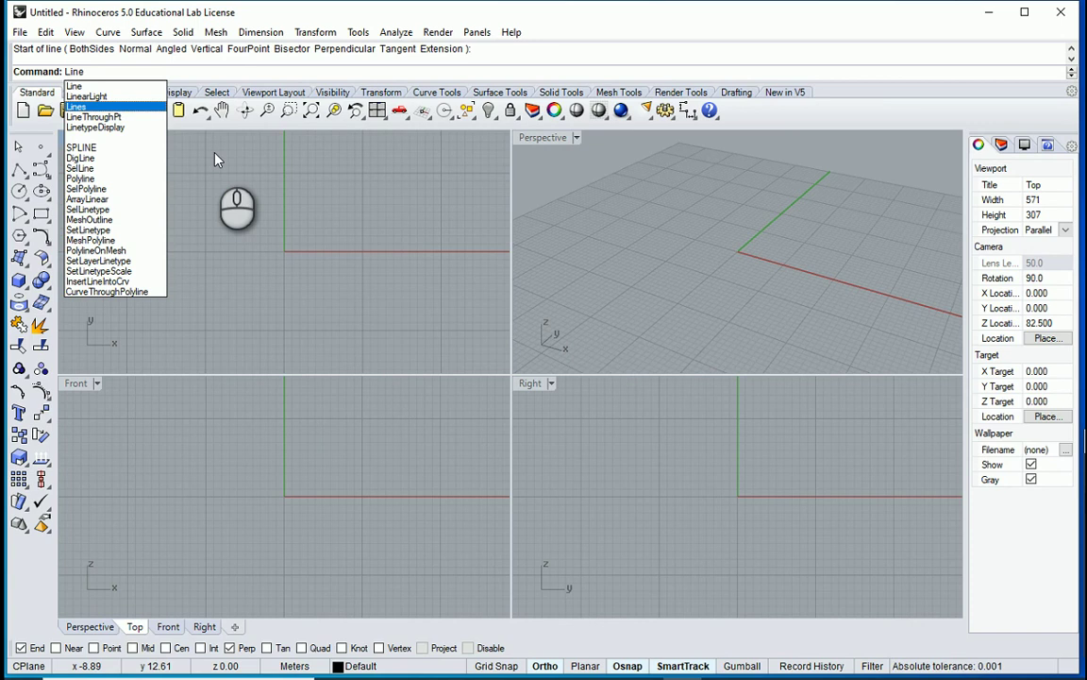
pyautogui.press('Escape')
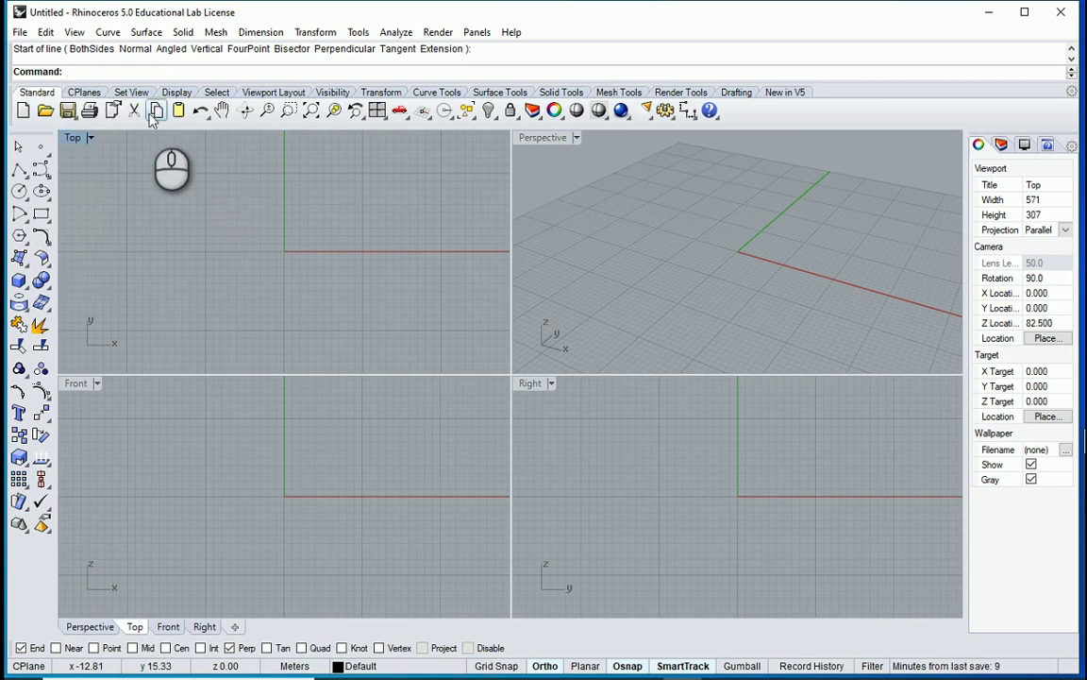
# Open Document Properties on the Aliases page
pyautogui.click(20, 32)
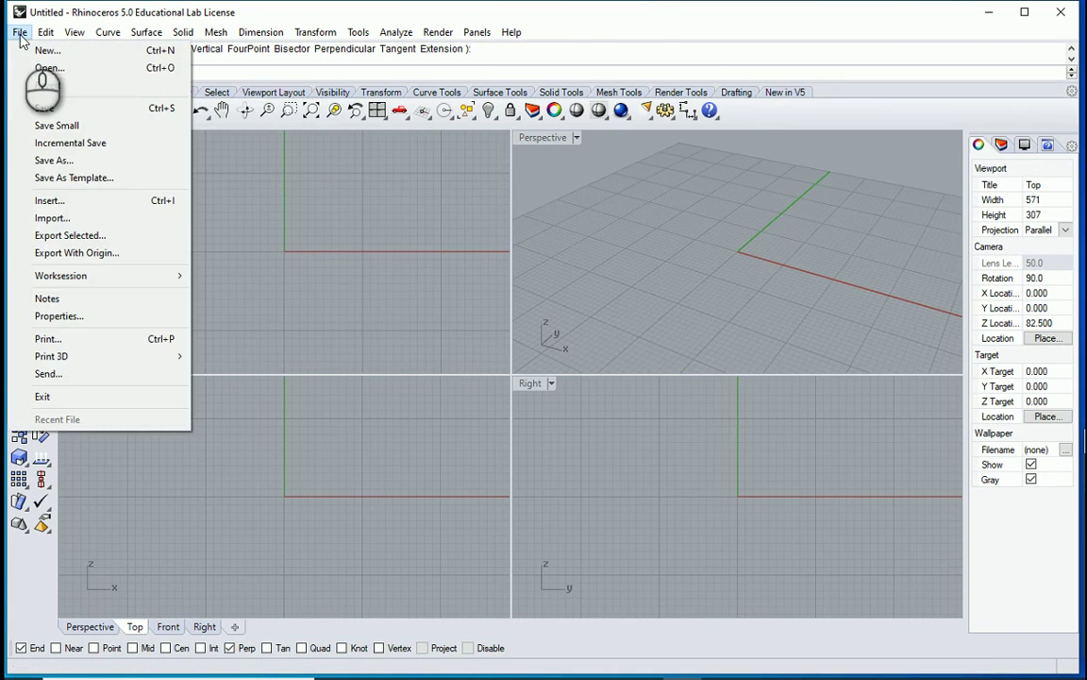
pyautogui.click(66, 315)
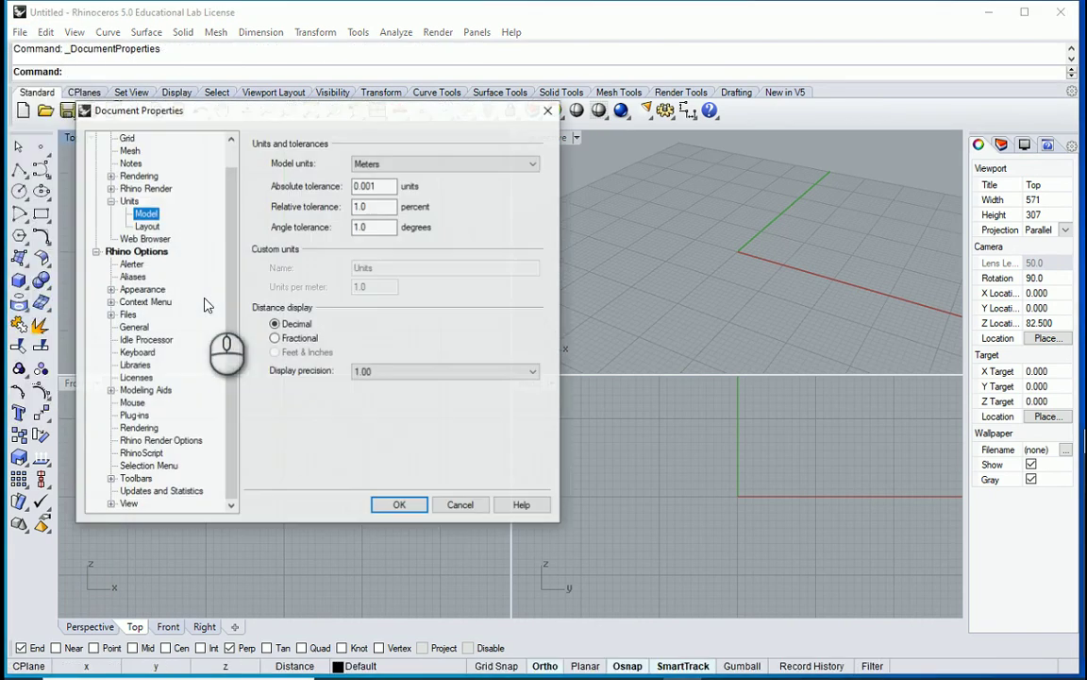
pyautogui.click(133, 277)
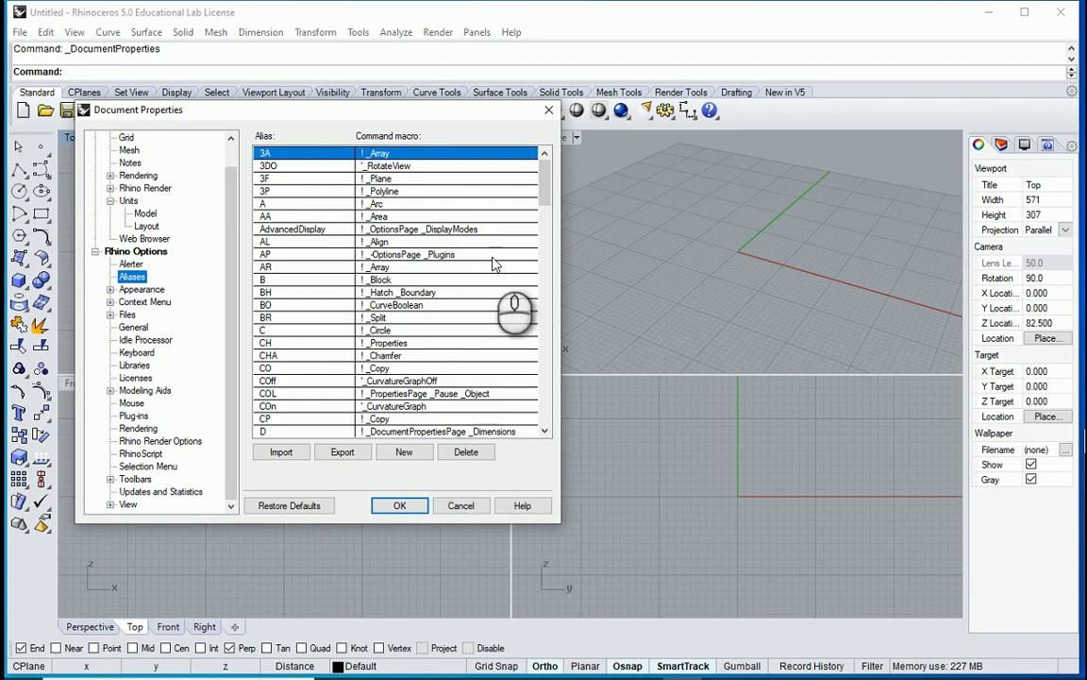
pyautogui.moveTo(544, 193)
pyautogui.mouseDown()
pyautogui.moveTo(544, 431)
pyautogui.moveTo(545, 185)
pyautogui.mouseUp()
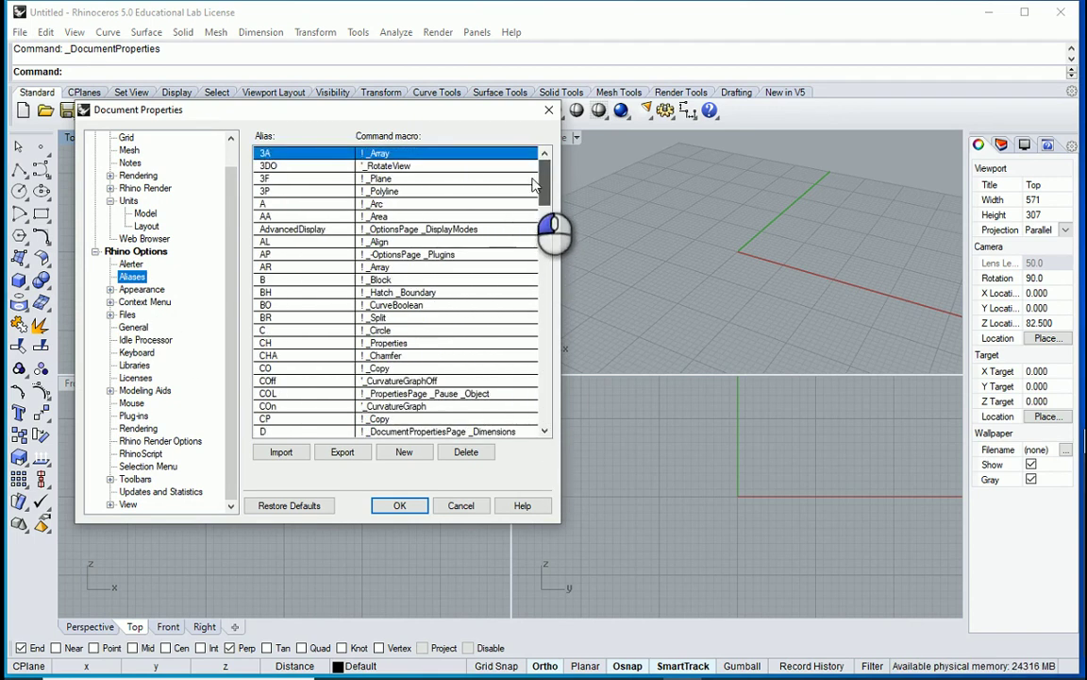
# Look over the Keyboard shortcuts, then return to the Aliases list and scroll through it
pyautogui.click(137, 353)
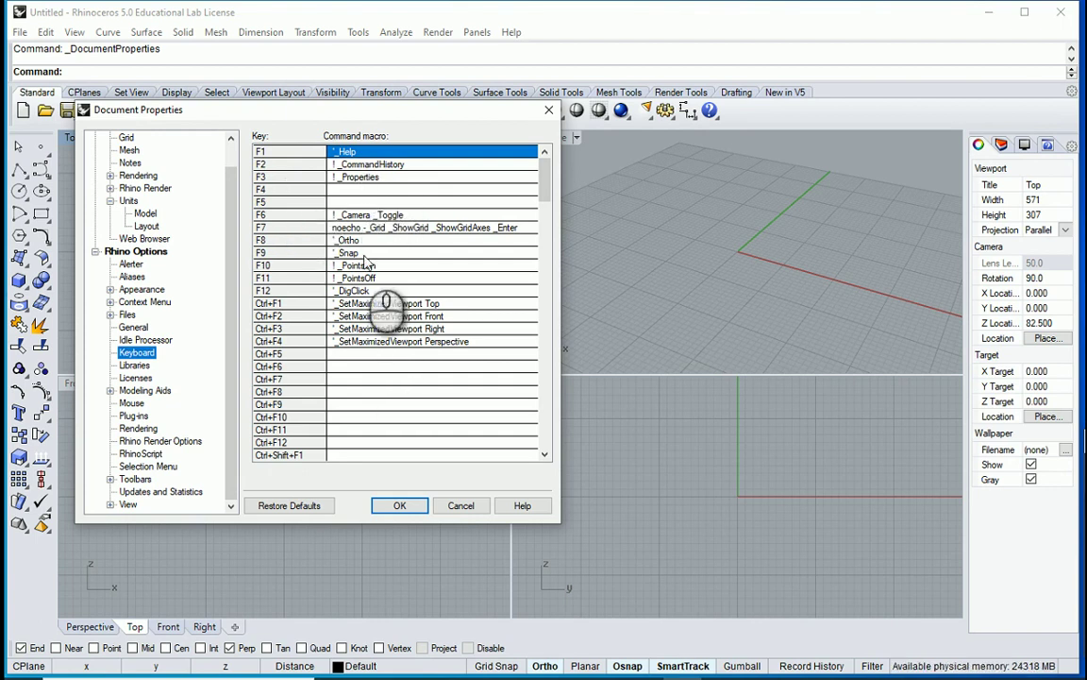
pyautogui.click(132, 276)
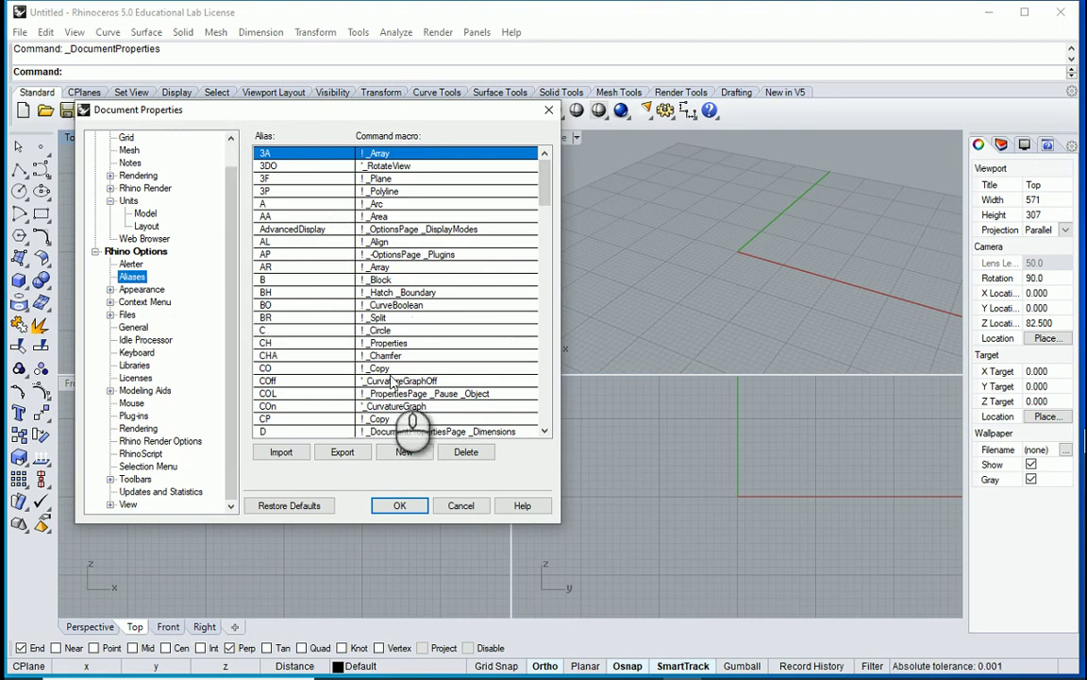
pyautogui.scroll(-3, 356, 247)
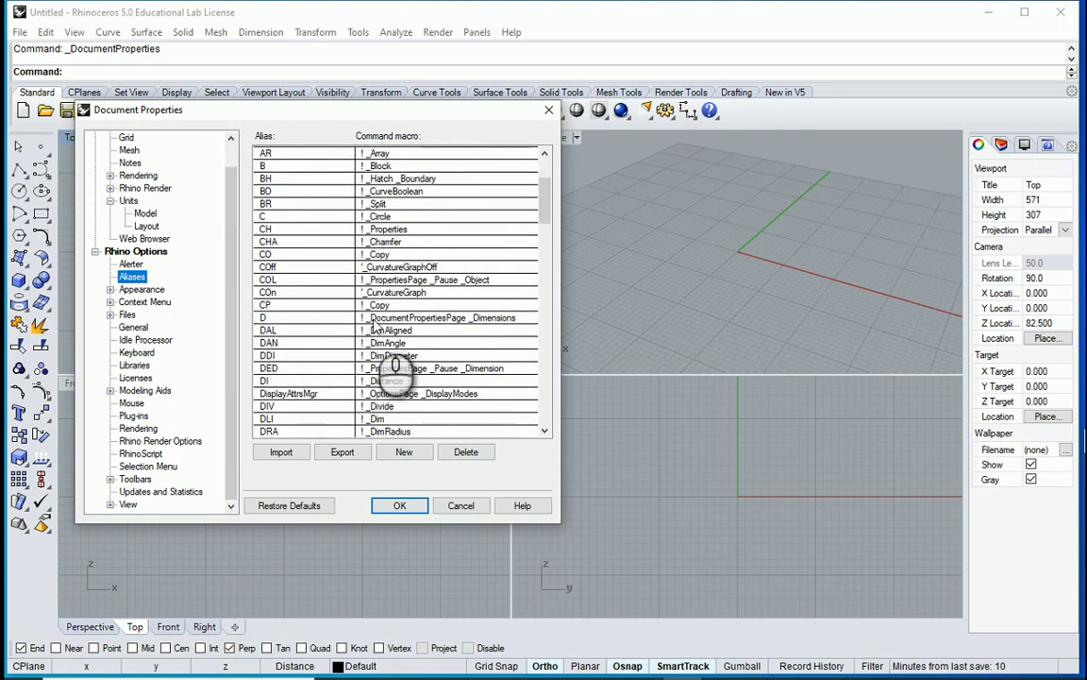
pyautogui.scroll(-1, 319, 336)
pyautogui.scroll(-3, 326, 359)
pyautogui.scroll(6, 342, 383)
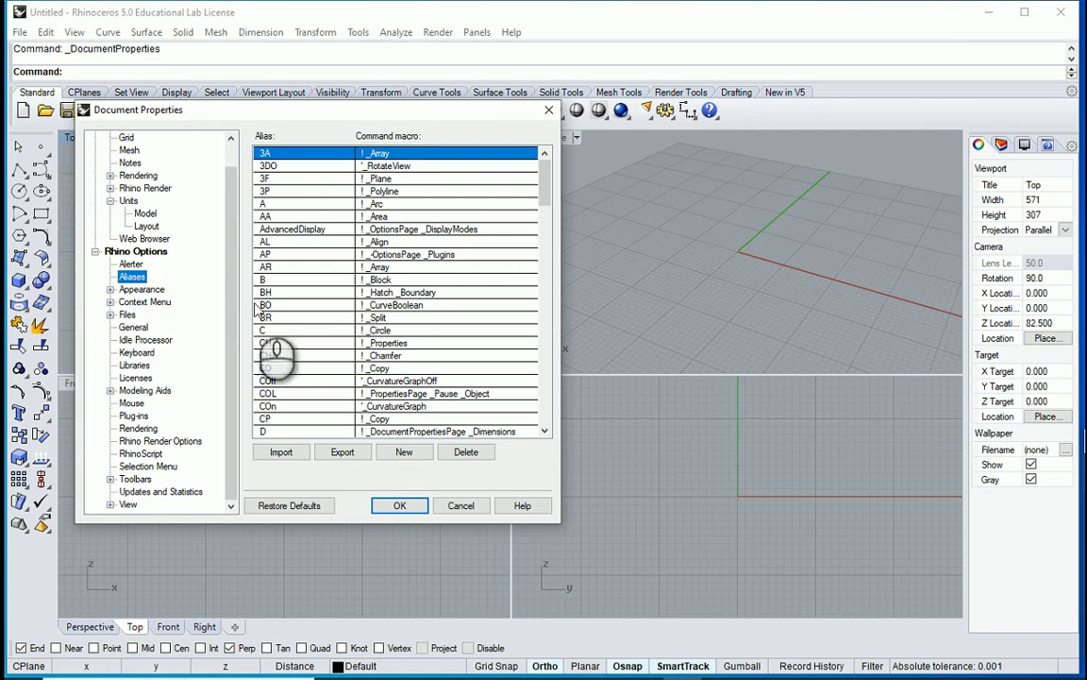
# Import the 120 aliases from AutoCAD Shortcuts in 0-2021-ARCH3016, then close Document Properties
pyautogui.click(283, 453)
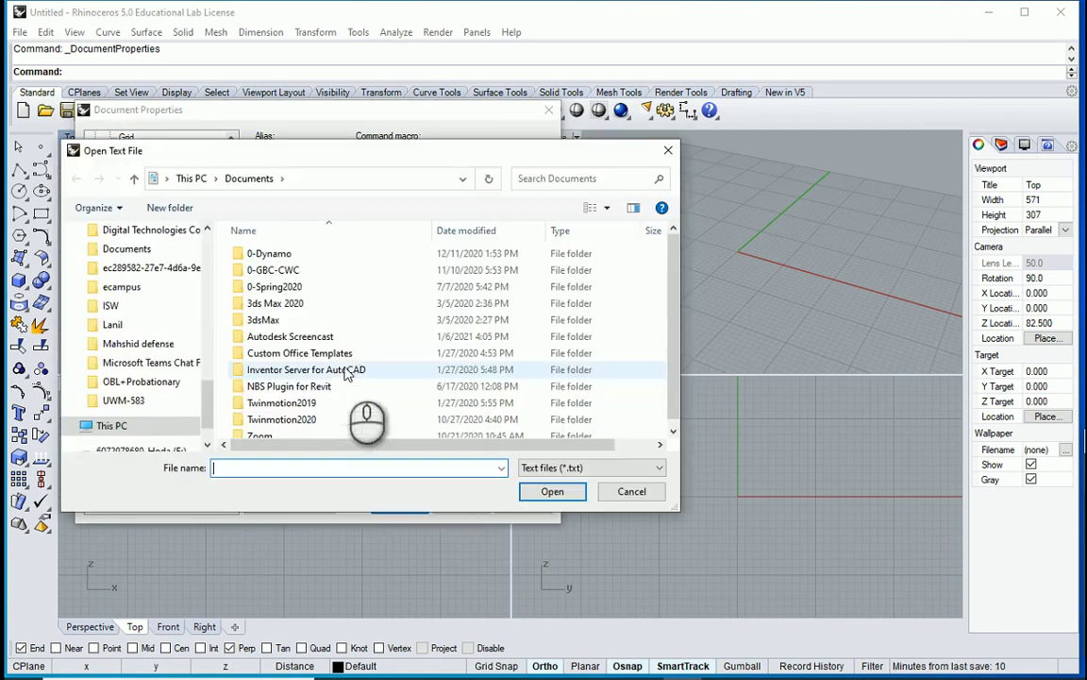
pyautogui.scroll(-2, 147, 363)
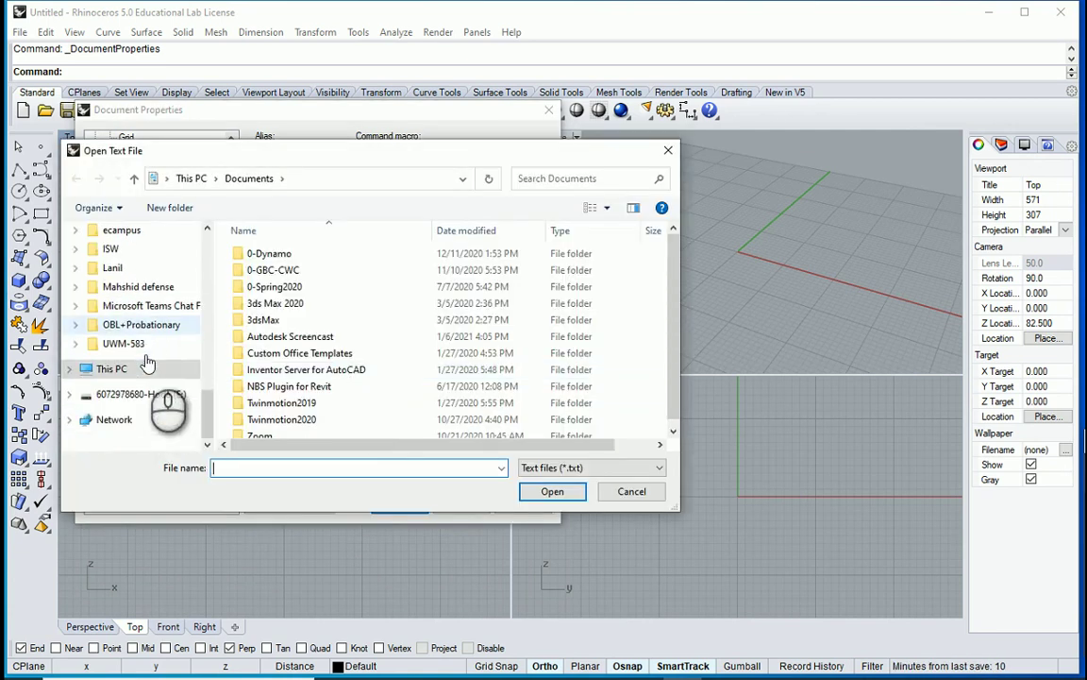
pyautogui.click(145, 367)
pyautogui.doubleClick(311, 287)
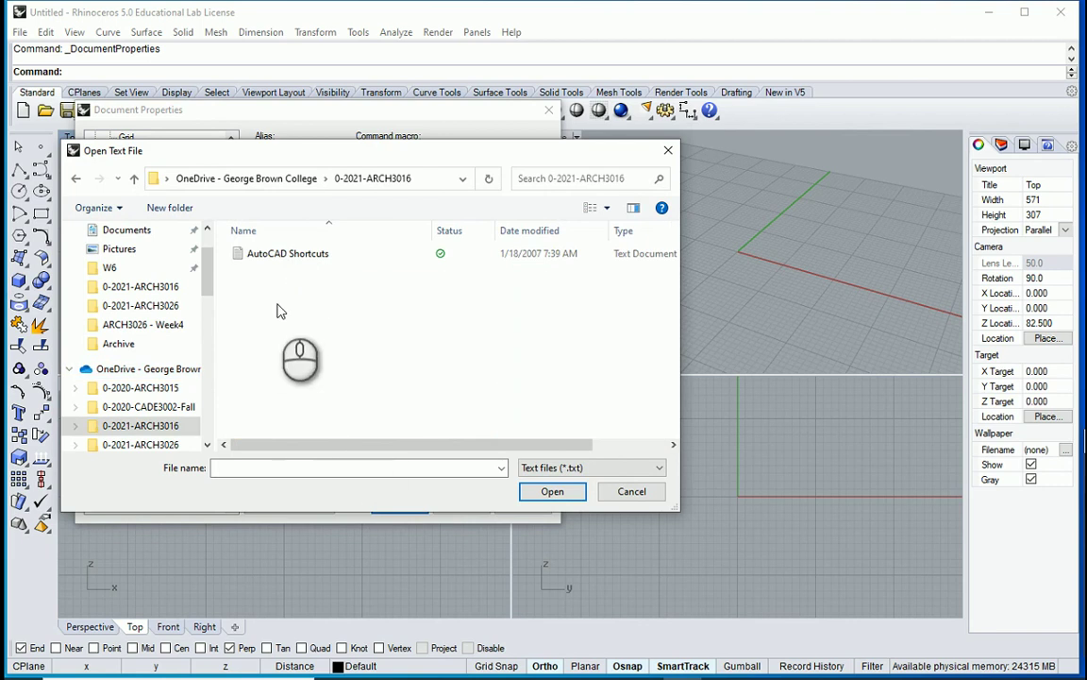
pyautogui.click(281, 253)
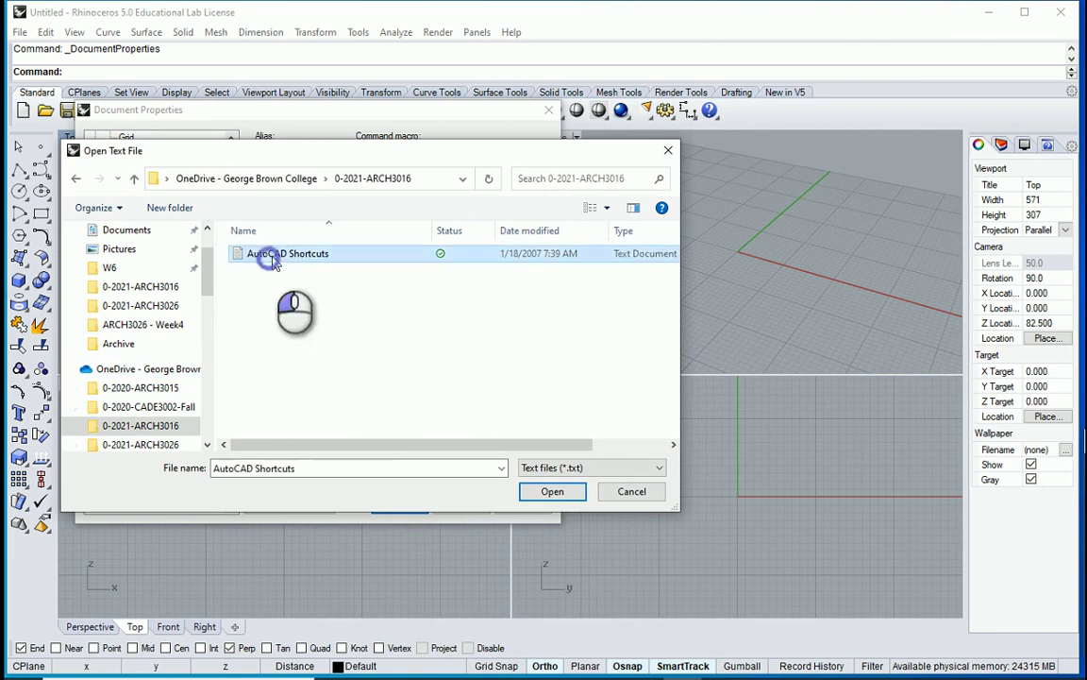
pyautogui.click(550, 491)
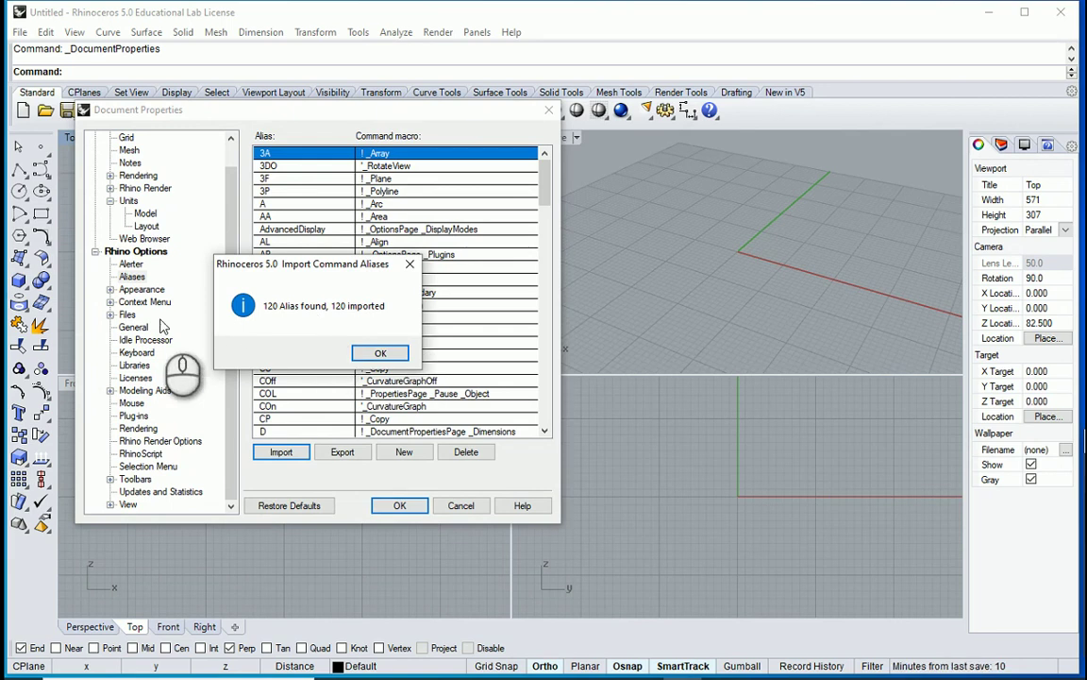
pyautogui.click(380, 352)
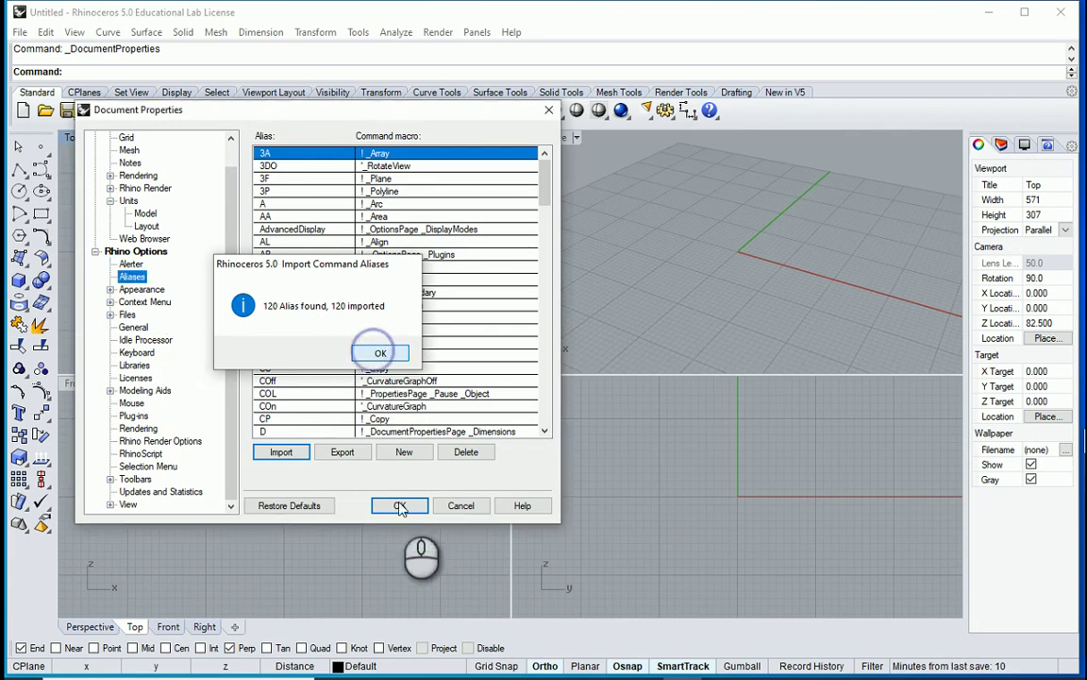
pyautogui.click(400, 505)
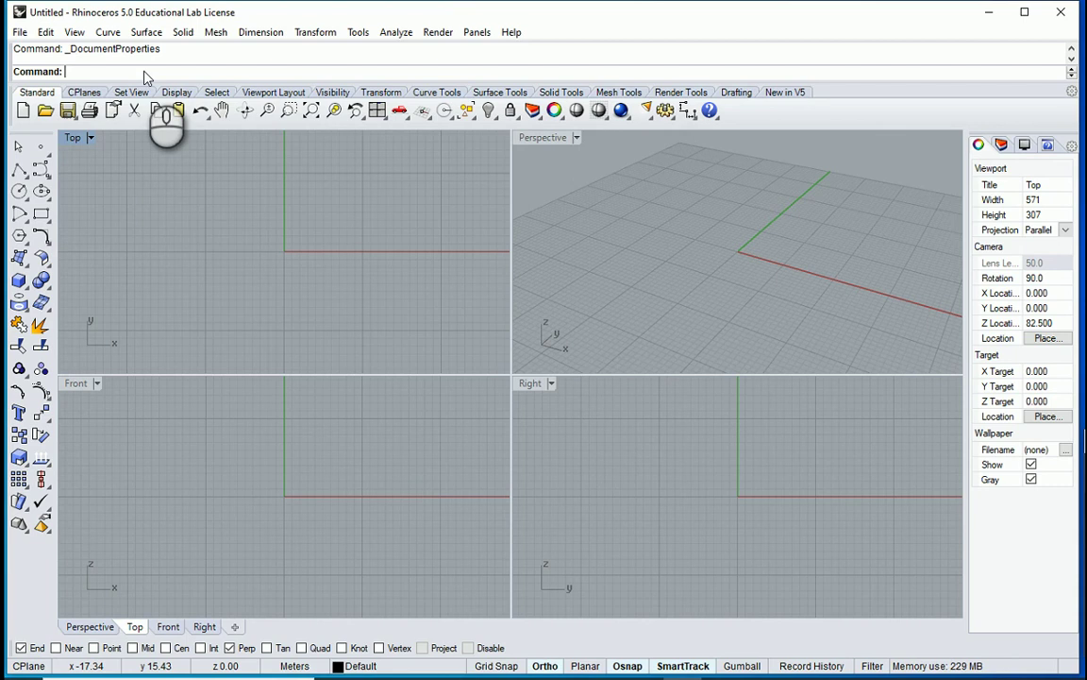
pyautogui.write('line')
pyautogui.press('Return')
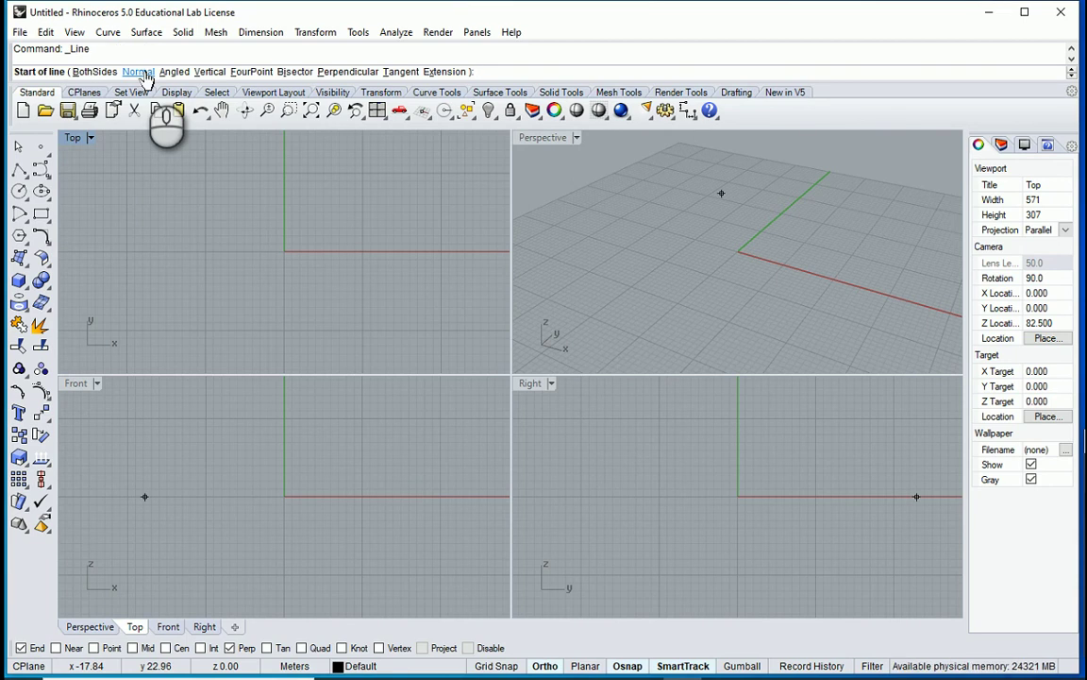
pyautogui.press('Escape')
pyautogui.write('move')
pyautogui.press('Return')
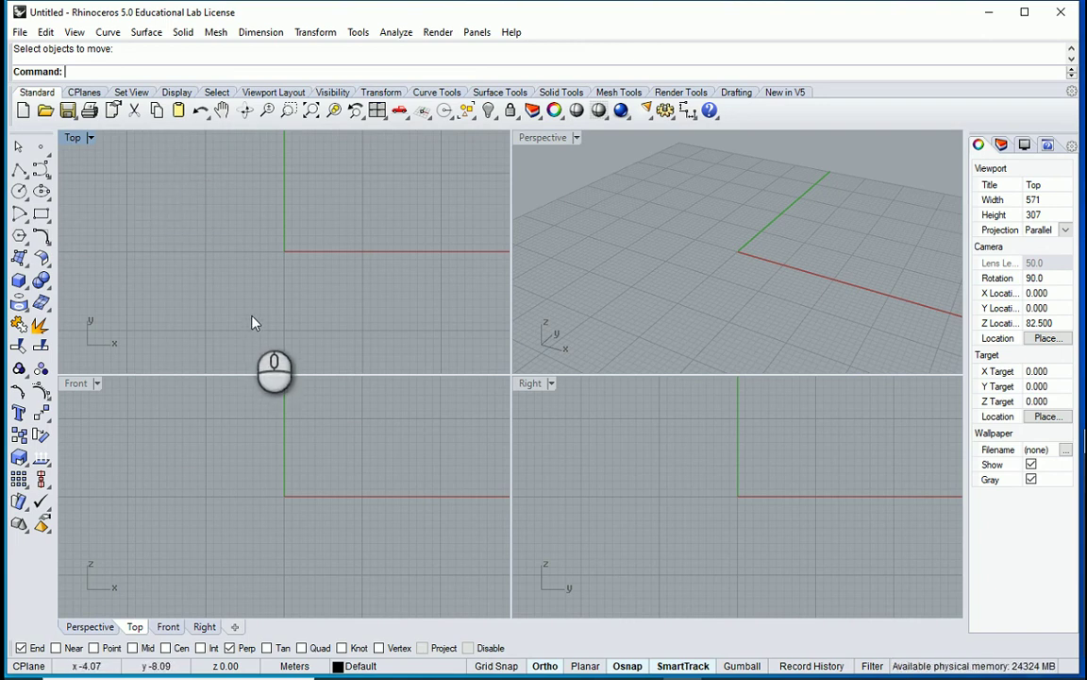
pyautogui.press('F2')
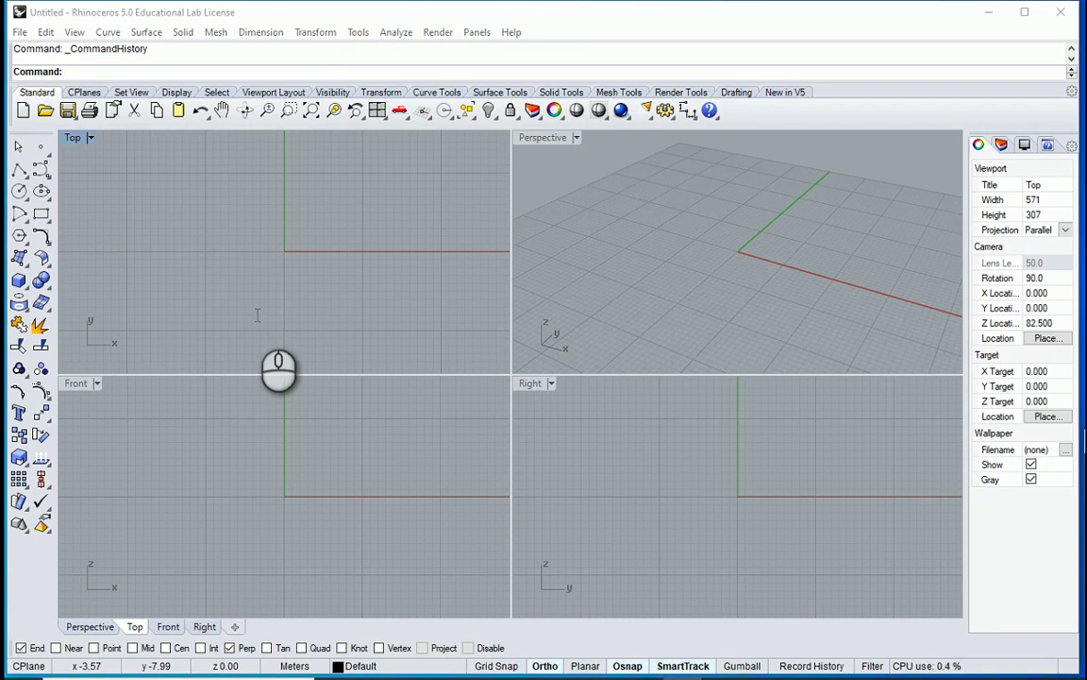
pyautogui.moveTo(141, 182); pyautogui.dragTo(224, 160)
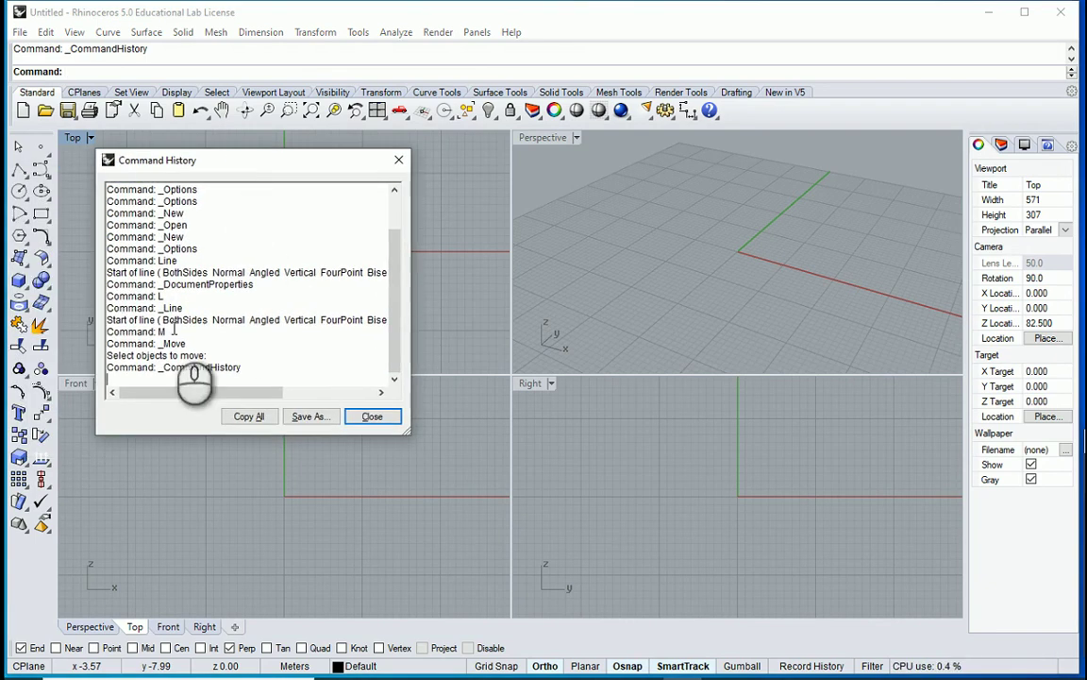
pyautogui.scroll(2, 181, 273)
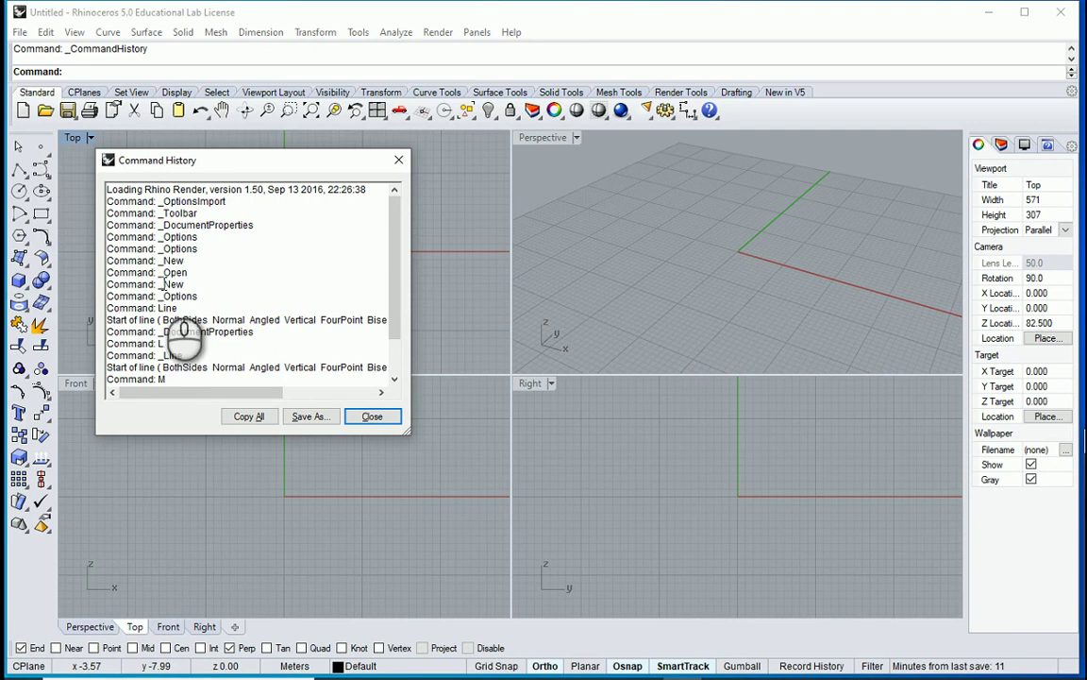
pyautogui.moveTo(163, 354); pyautogui.dragTo(196, 367)
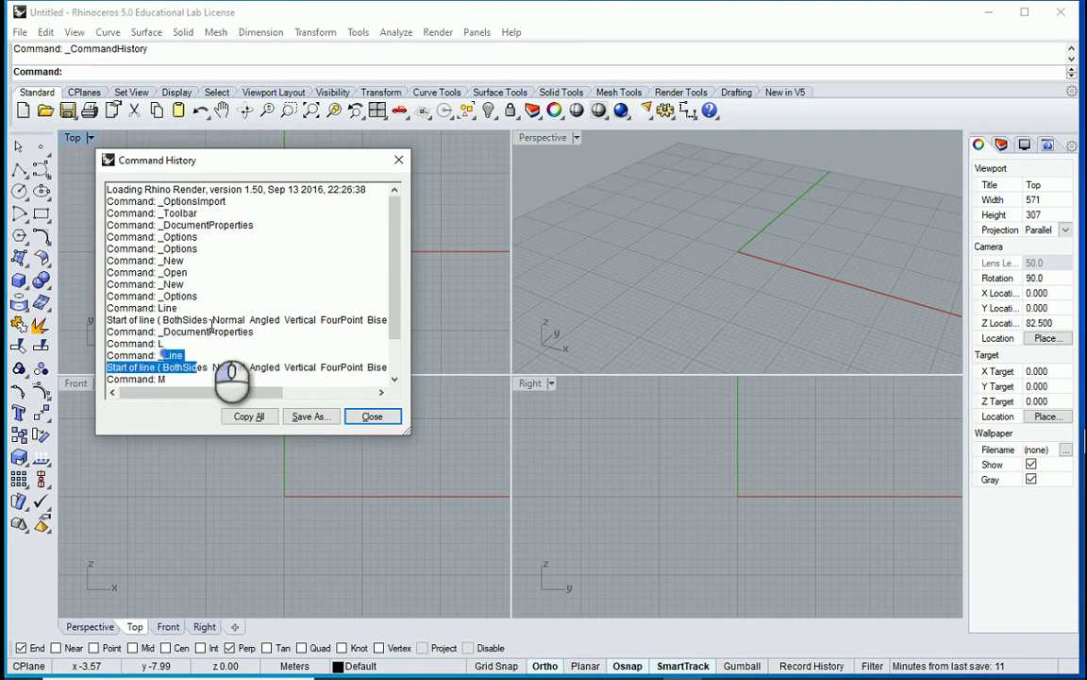
pyautogui.scroll(-2, 242, 303)
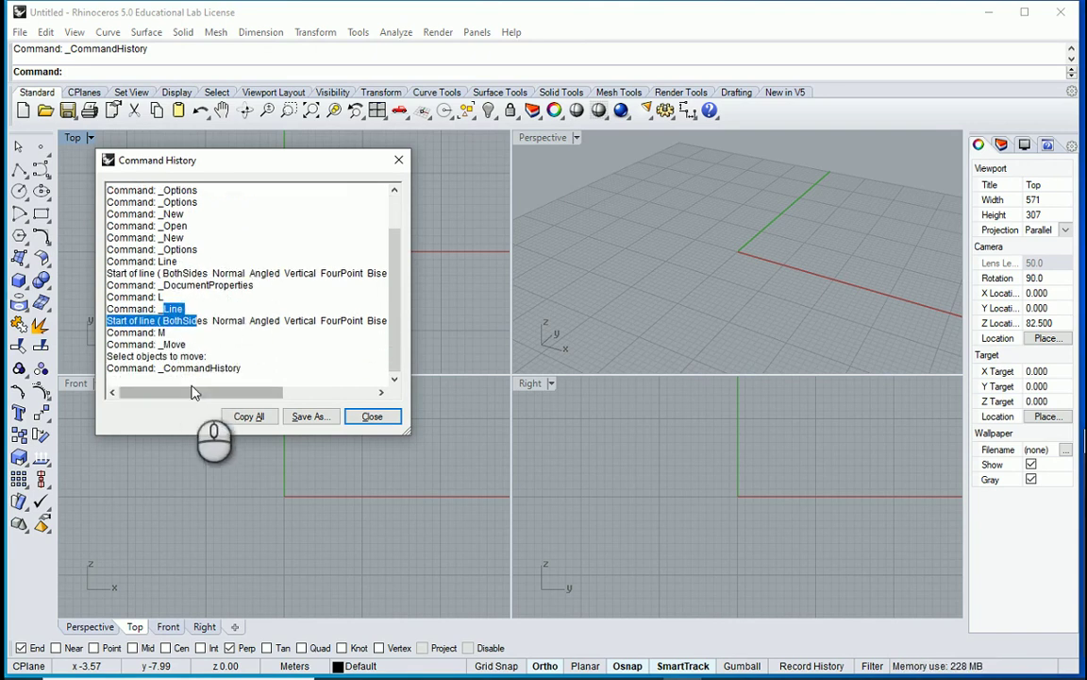
pyautogui.click(247, 417)
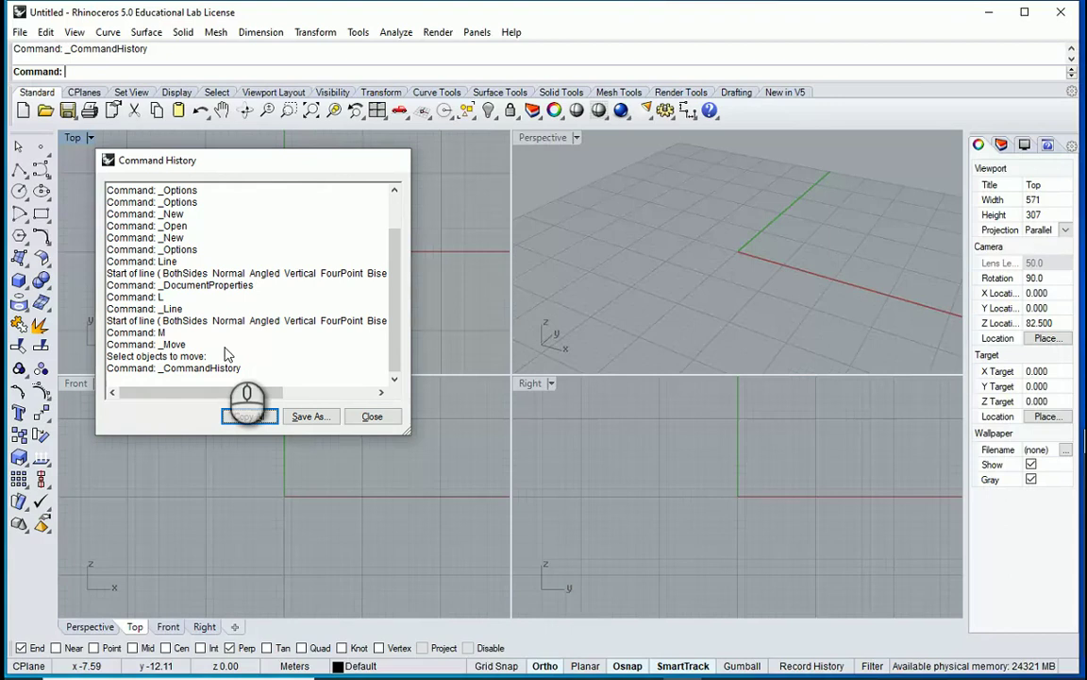
pyautogui.press('Escape')
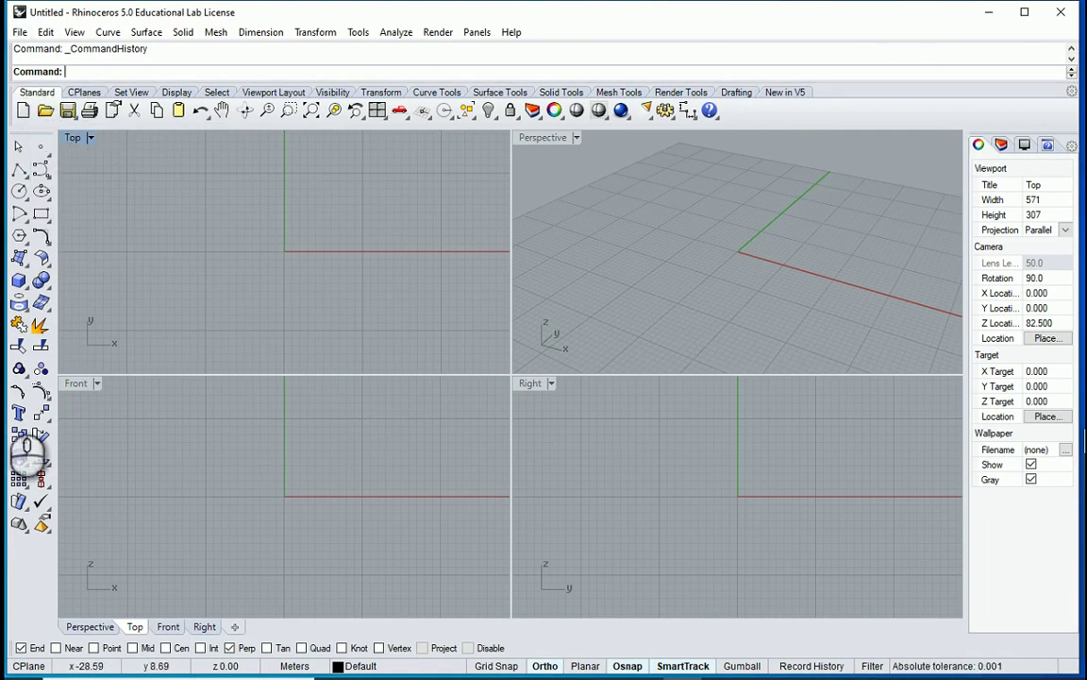
pyautogui.click(20, 171)
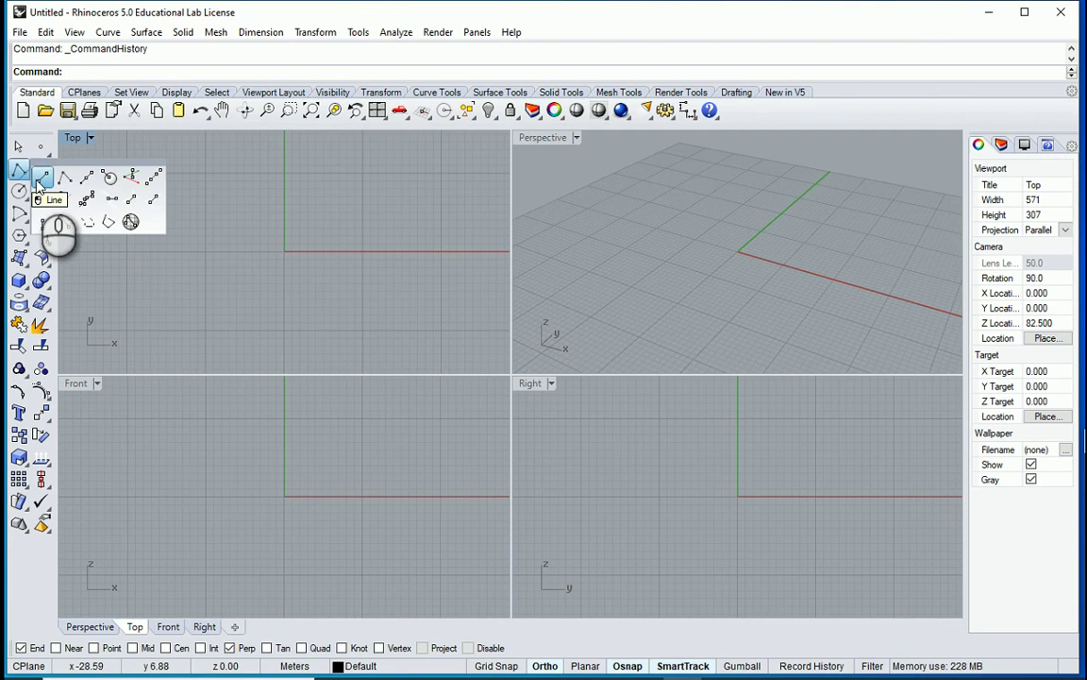
pyautogui.click(123, 286)
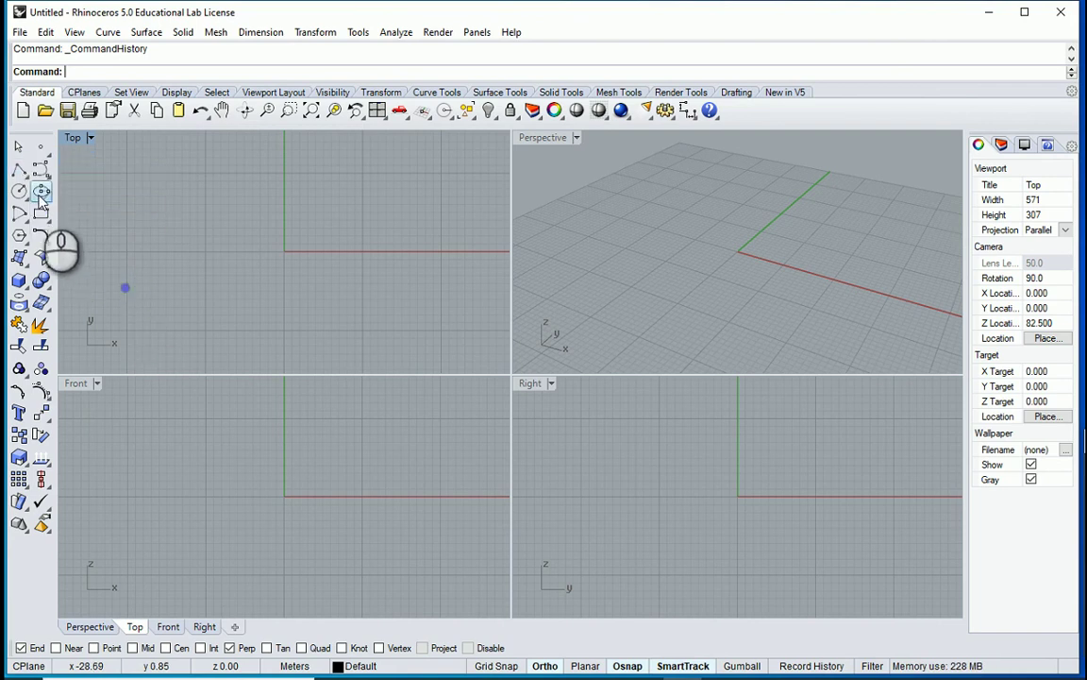
pyautogui.click(27, 179)
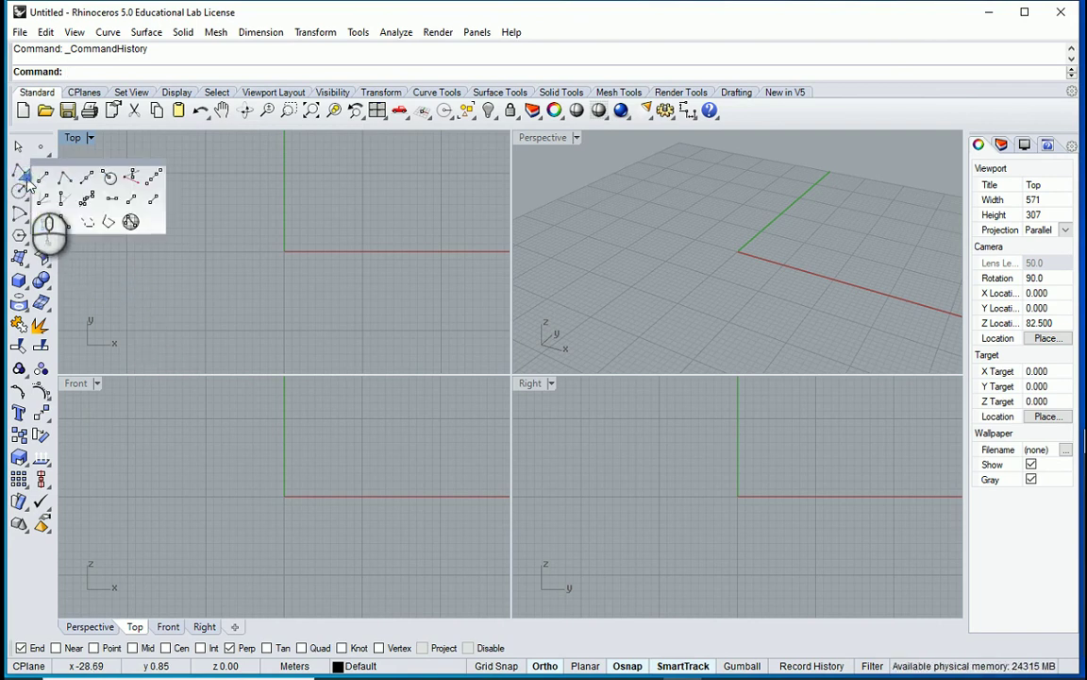
pyautogui.click(84, 283)
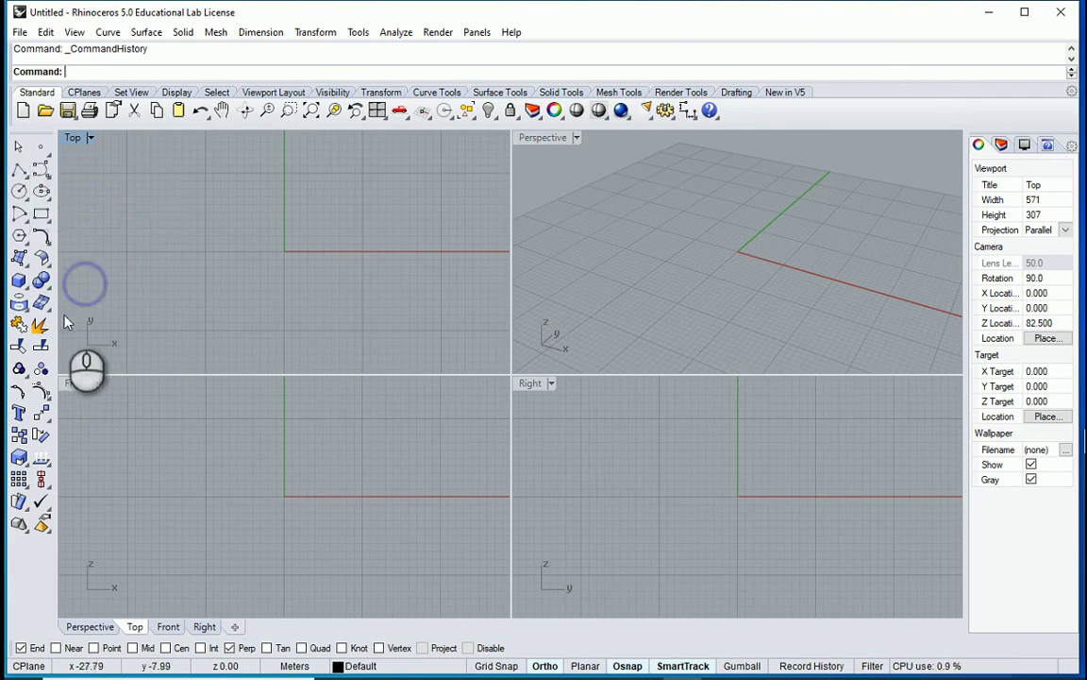
pyautogui.click(46, 309)
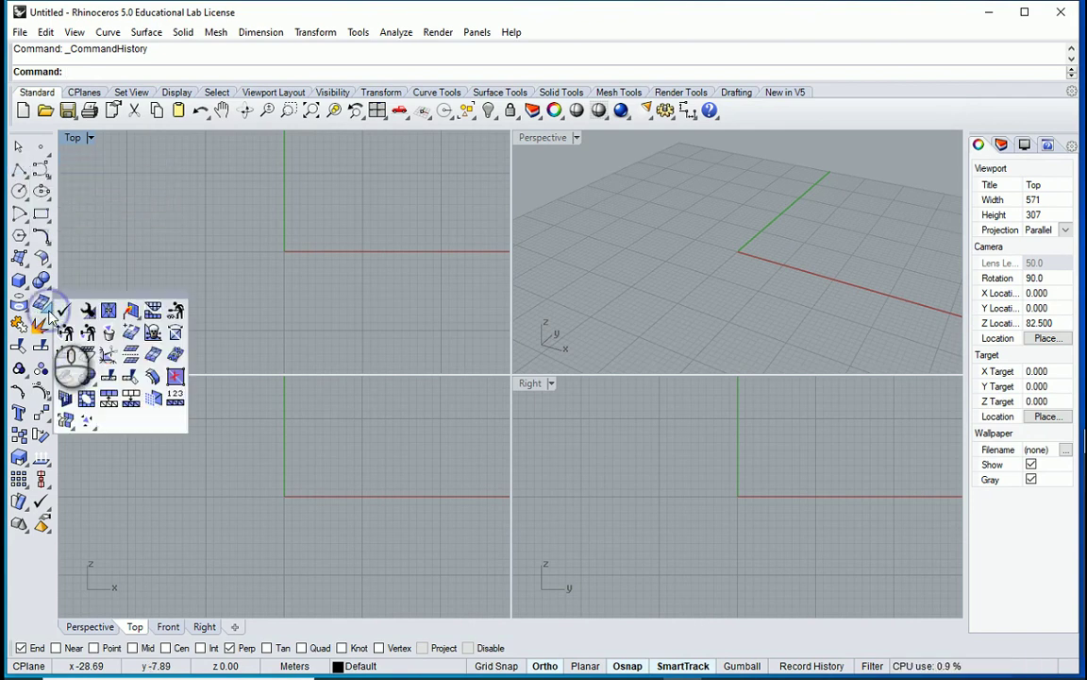
pyautogui.click(91, 424)
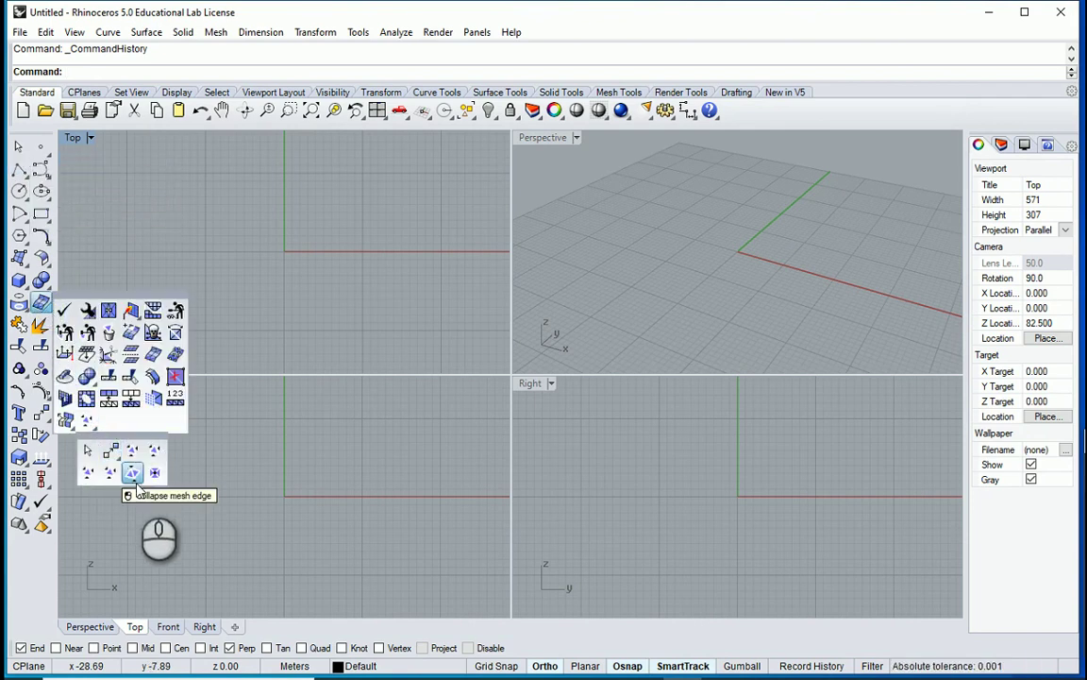
pyautogui.click(160, 242)
pyautogui.click(19, 170)
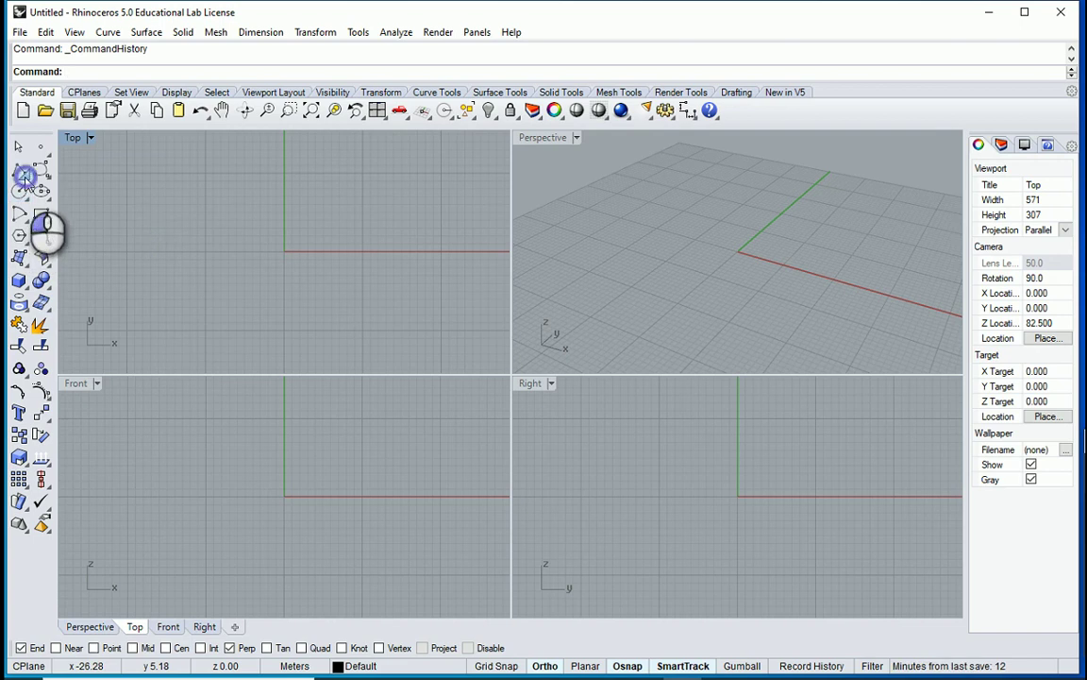
pyautogui.moveTo(59, 174); pyautogui.dragTo(203, 189)
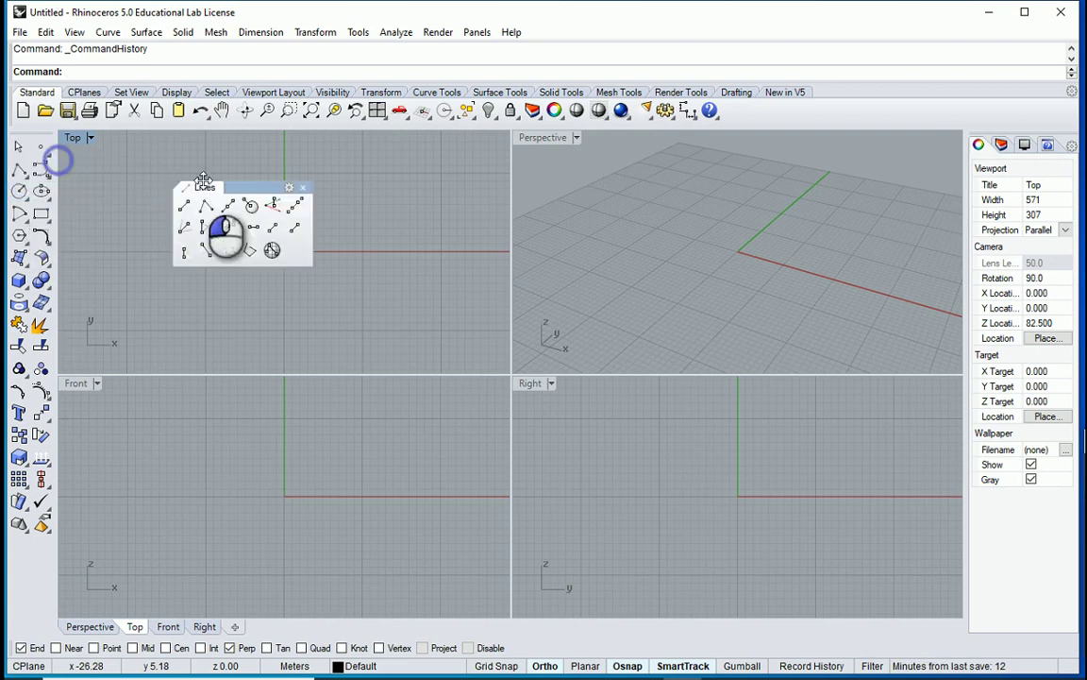
pyautogui.click(304, 188)
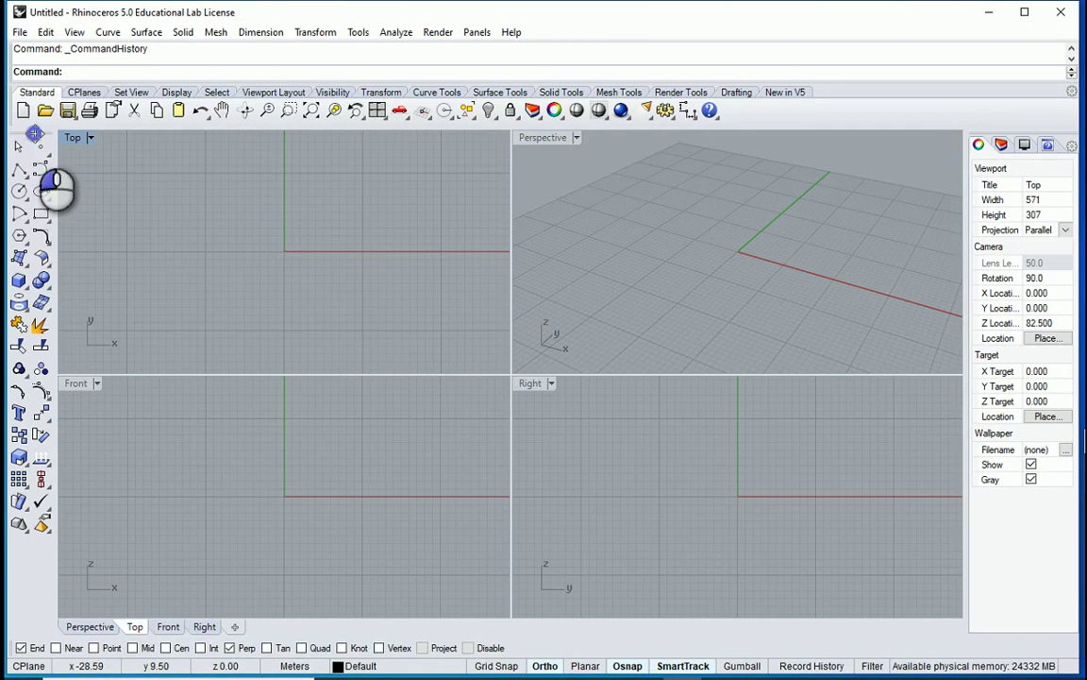
# Drag the left tool column into the Top viewport as a floating Sidebar and position it
pyautogui.moveTo(34, 134); pyautogui.dragTo(203, 197)
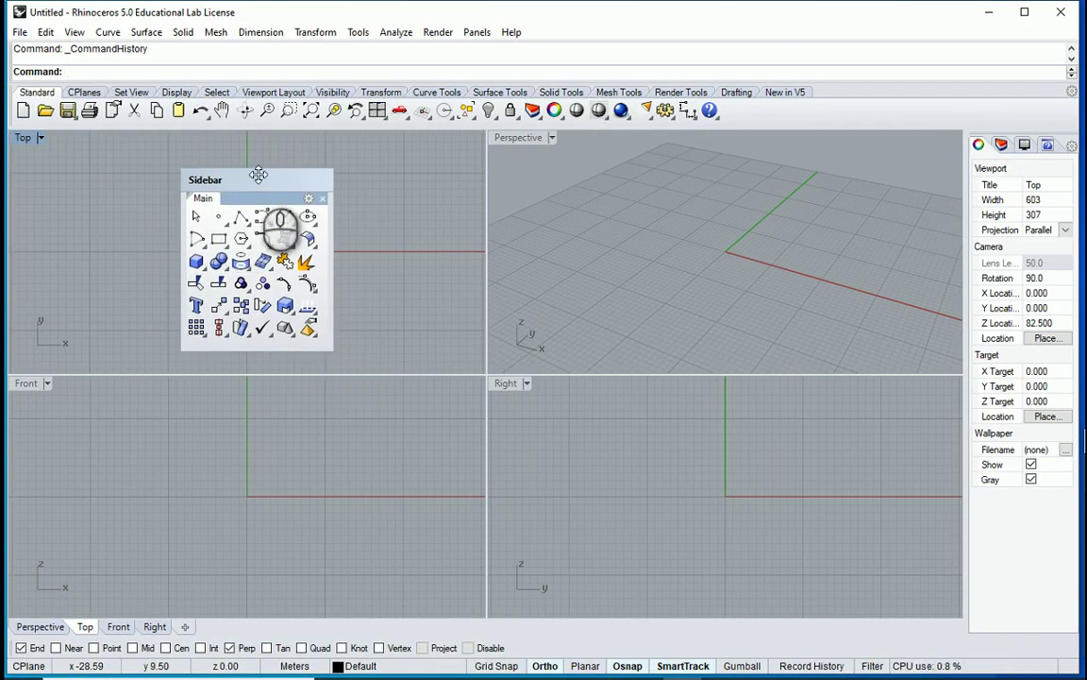
pyautogui.moveTo(249, 176)
pyautogui.mouseDown()
pyautogui.moveTo(19, 170)
pyautogui.moveTo(5, 297)
pyautogui.moveTo(5, 529)
pyautogui.moveTo(5, 145)
pyautogui.moveTo(7, 597)
pyautogui.moveTo(240, 193)
pyautogui.mouseUp()
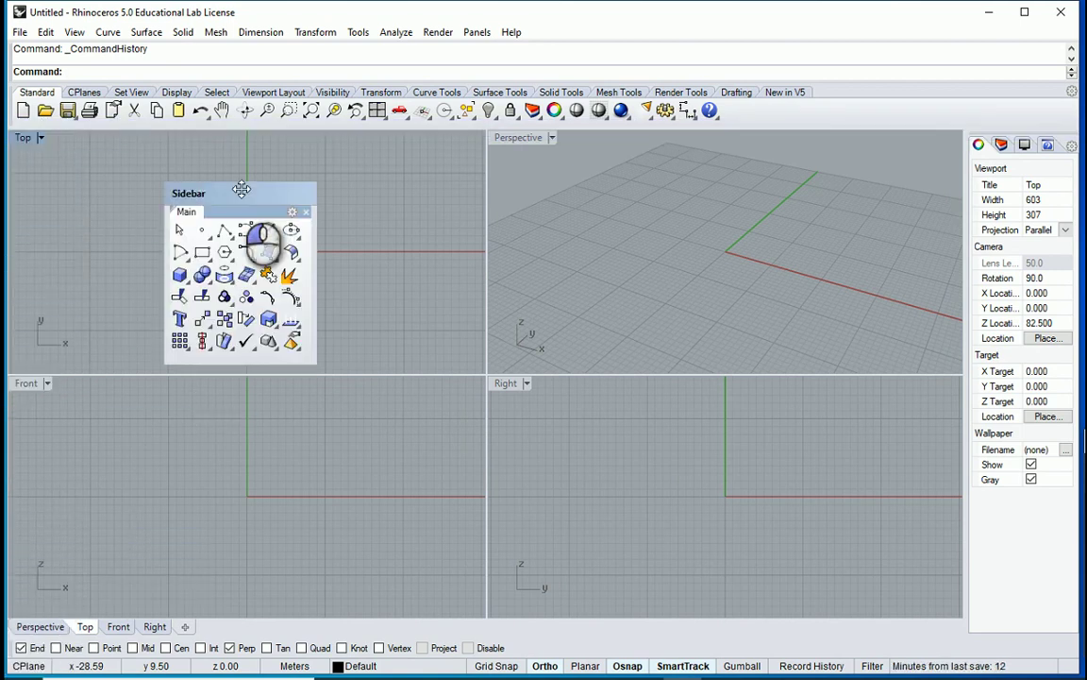
# Open the Toolbar Layout settings, shift the window right, then dismiss it
pyautogui.click(359, 34)
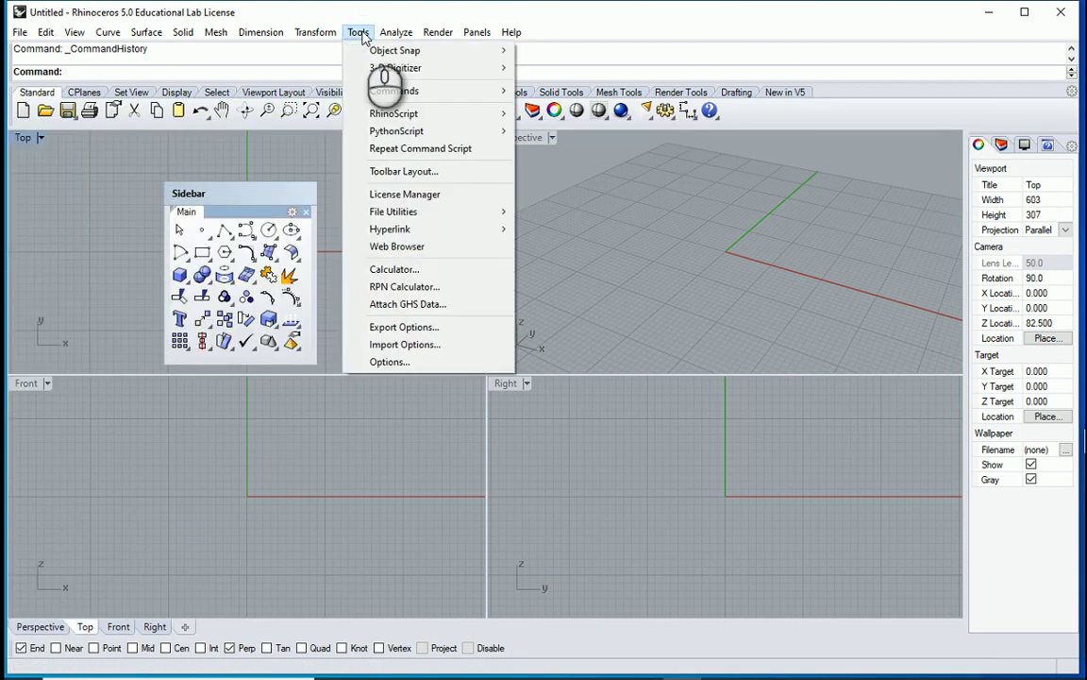
pyautogui.click(391, 170)
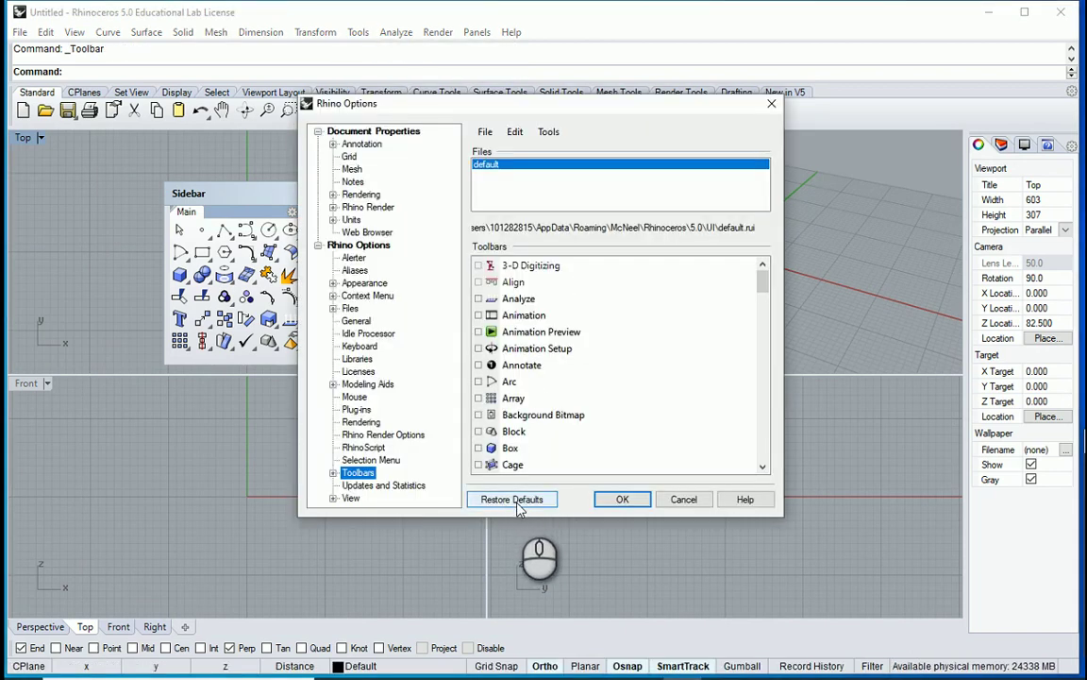
pyautogui.moveTo(528, 104); pyautogui.dragTo(616, 100)
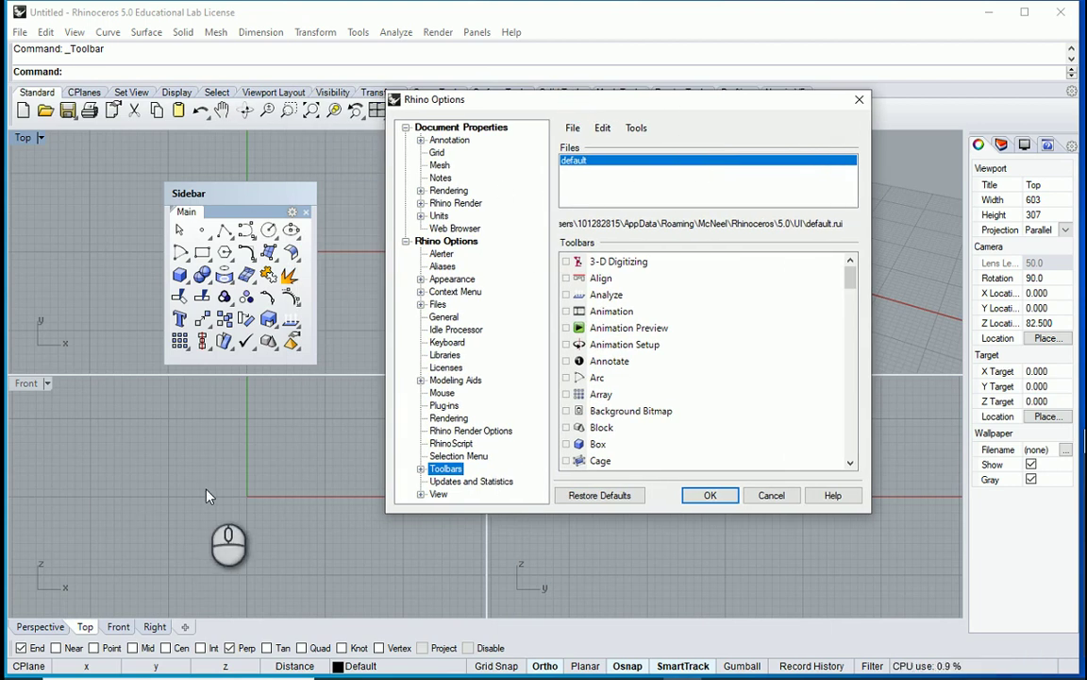
pyautogui.click(859, 103)
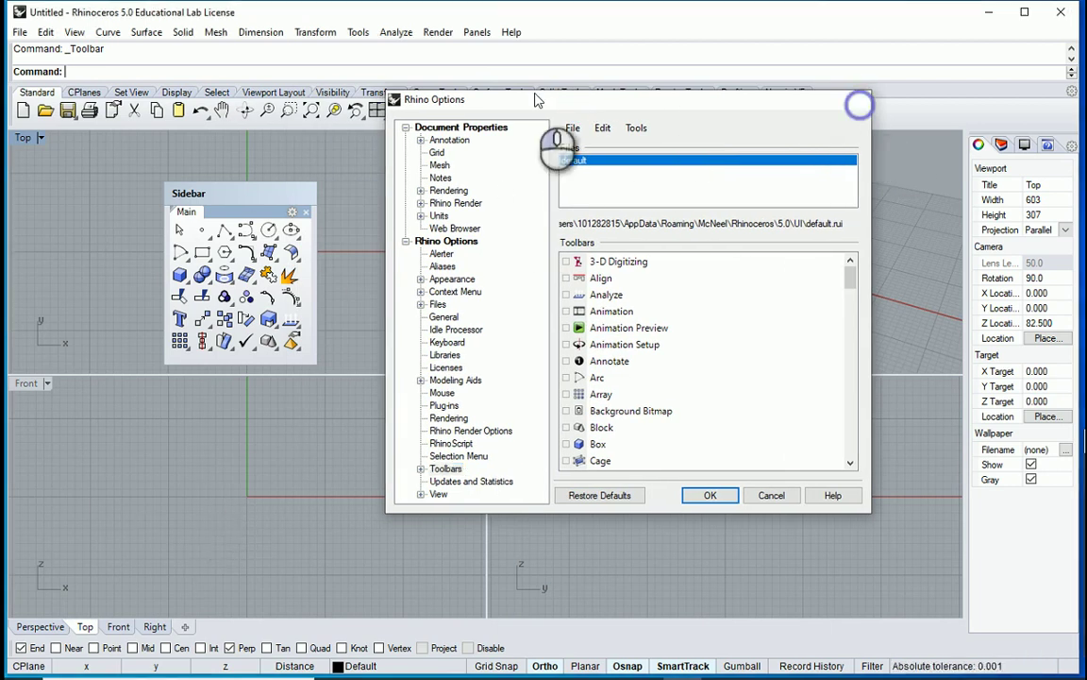
# Restore the default toolbar layout, confirming the reset and the restart notice
pyautogui.click(359, 32)
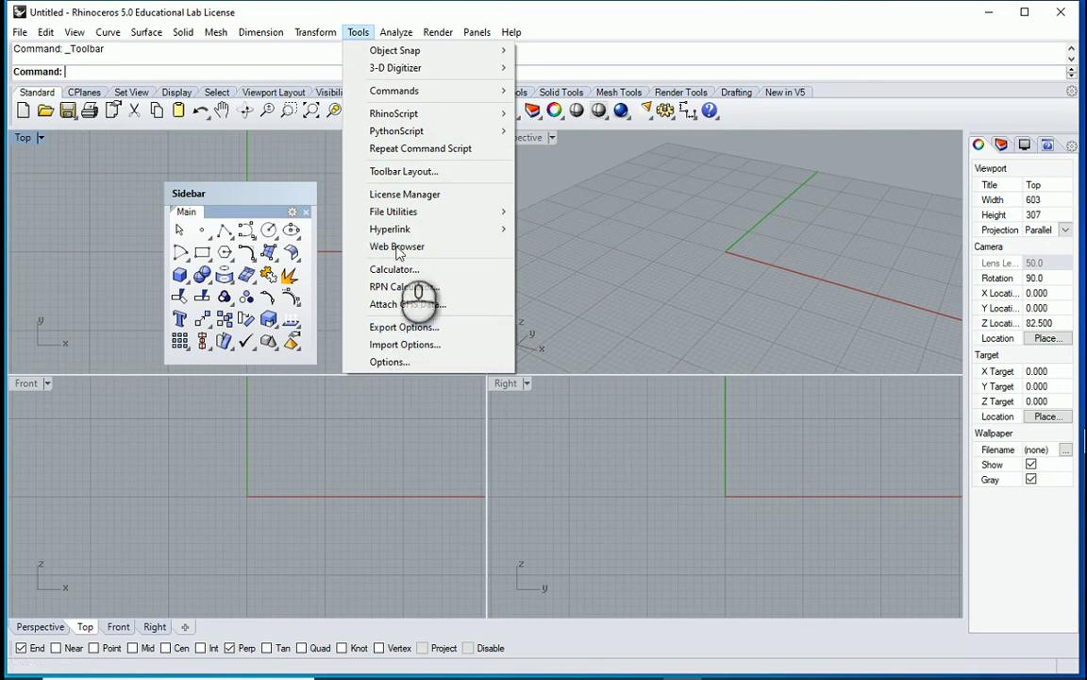
pyautogui.click(406, 172)
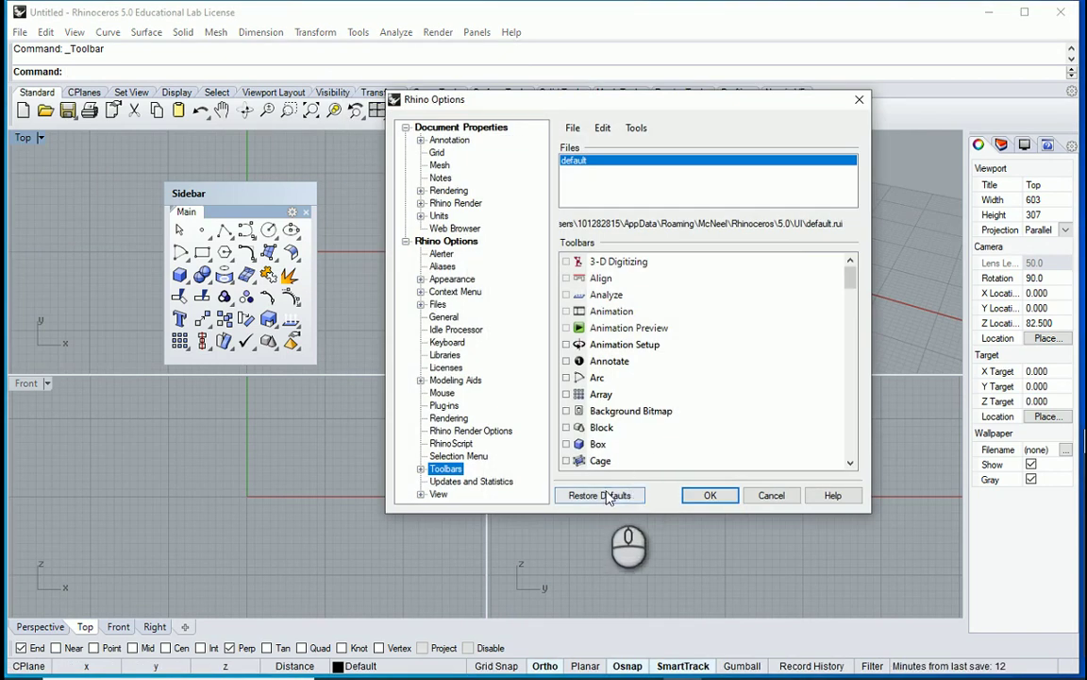
pyautogui.click(602, 495)
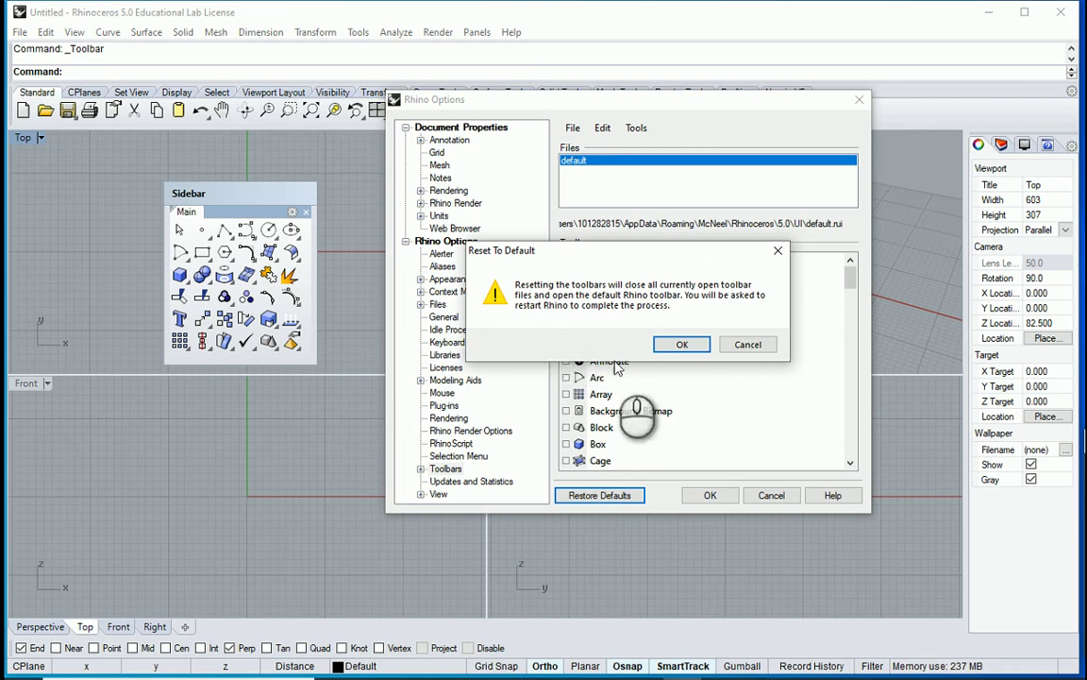
pyautogui.click(687, 345)
pyautogui.click(703, 495)
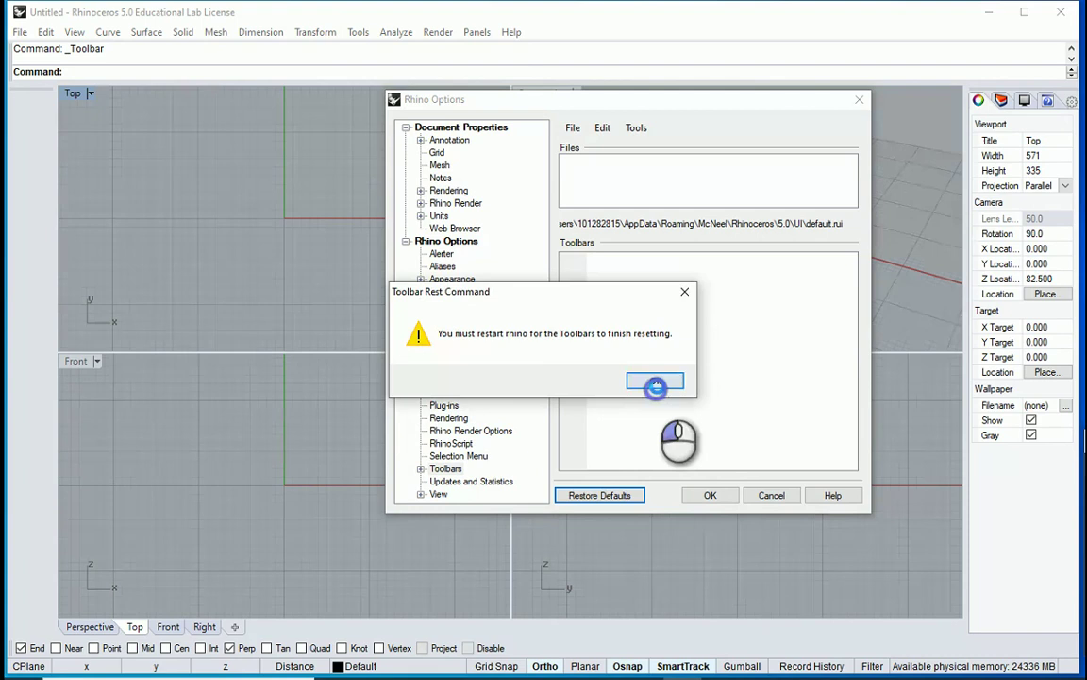
pyautogui.click(655, 380)
pyautogui.click(706, 495)
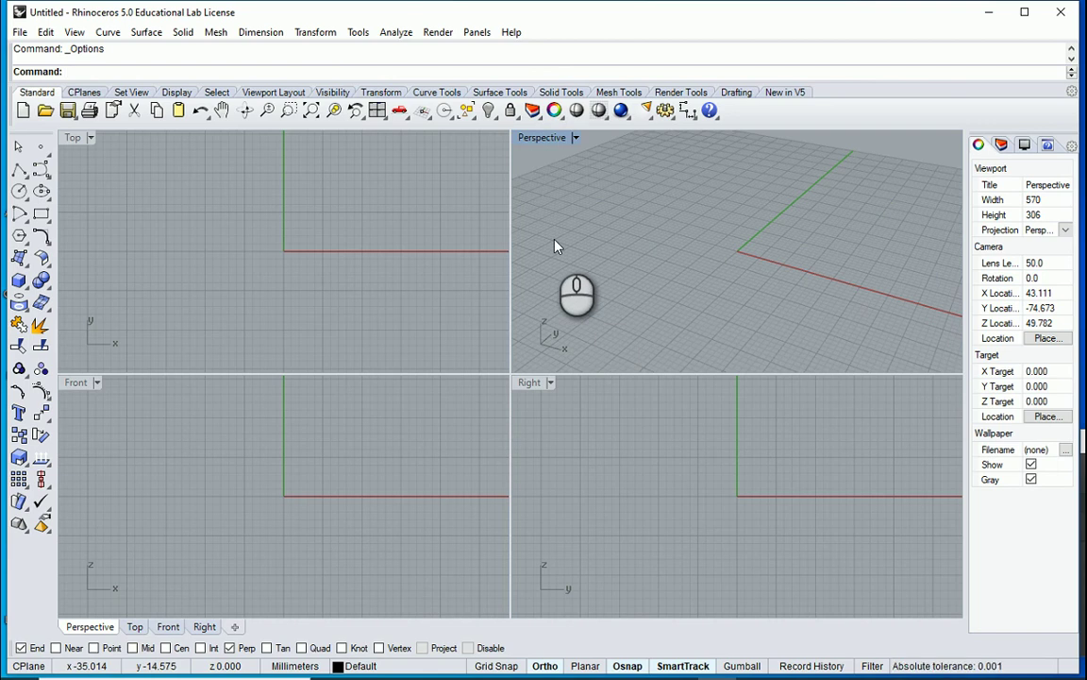
# Change the model units from Millimeters to Meters in Options
pyautogui.click(358, 32)
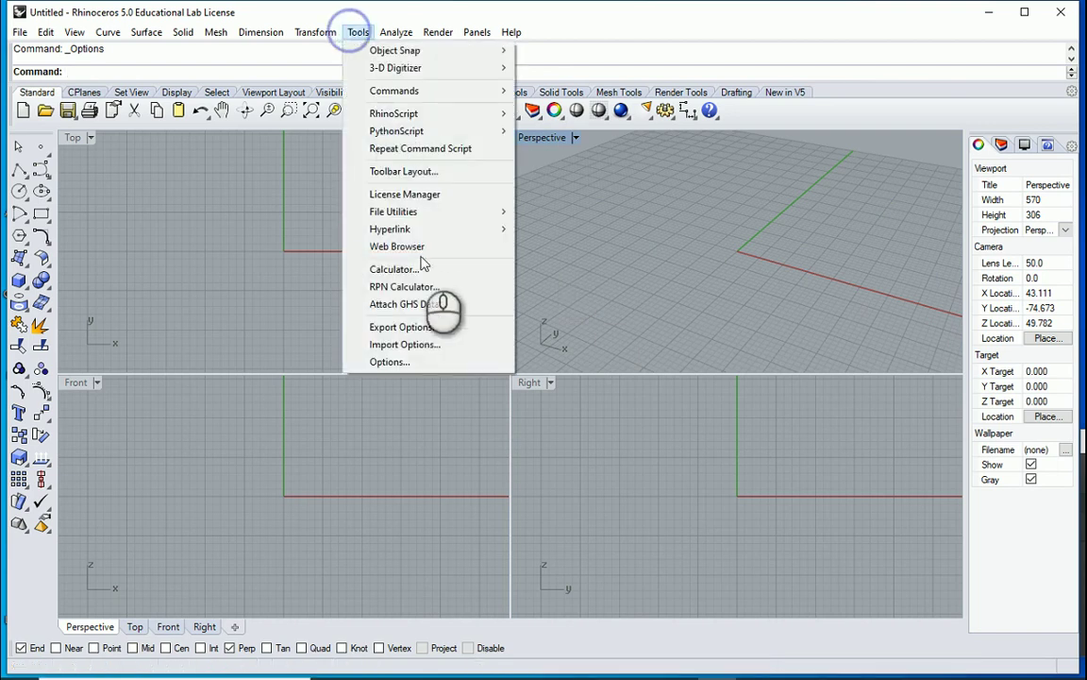
pyautogui.click(404, 361)
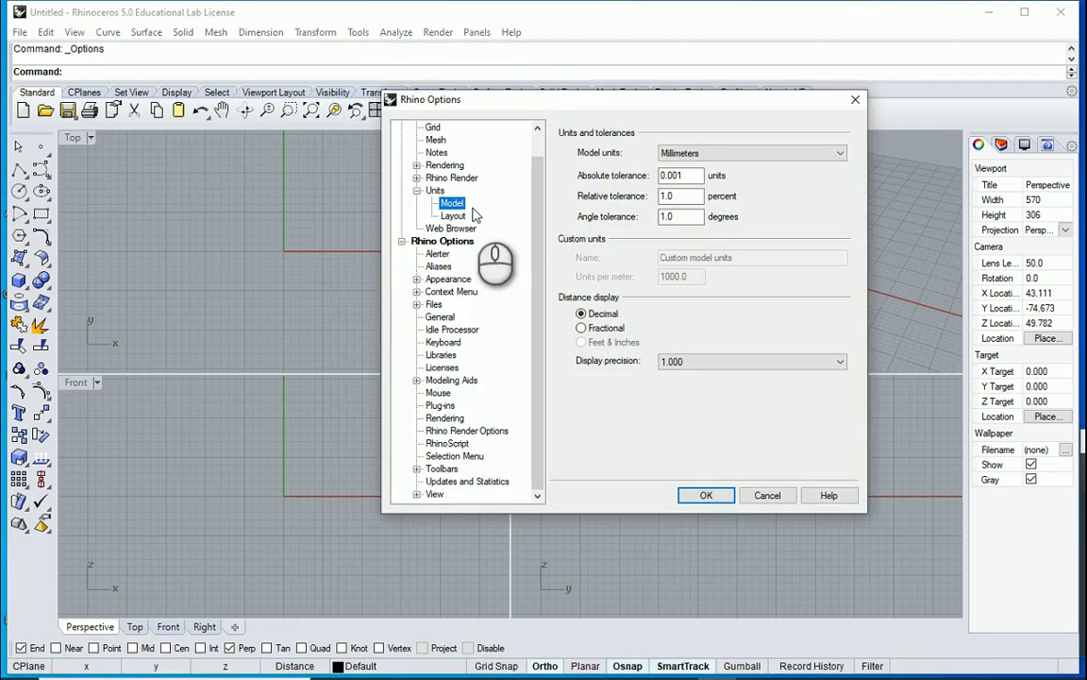
pyautogui.click(740, 152)
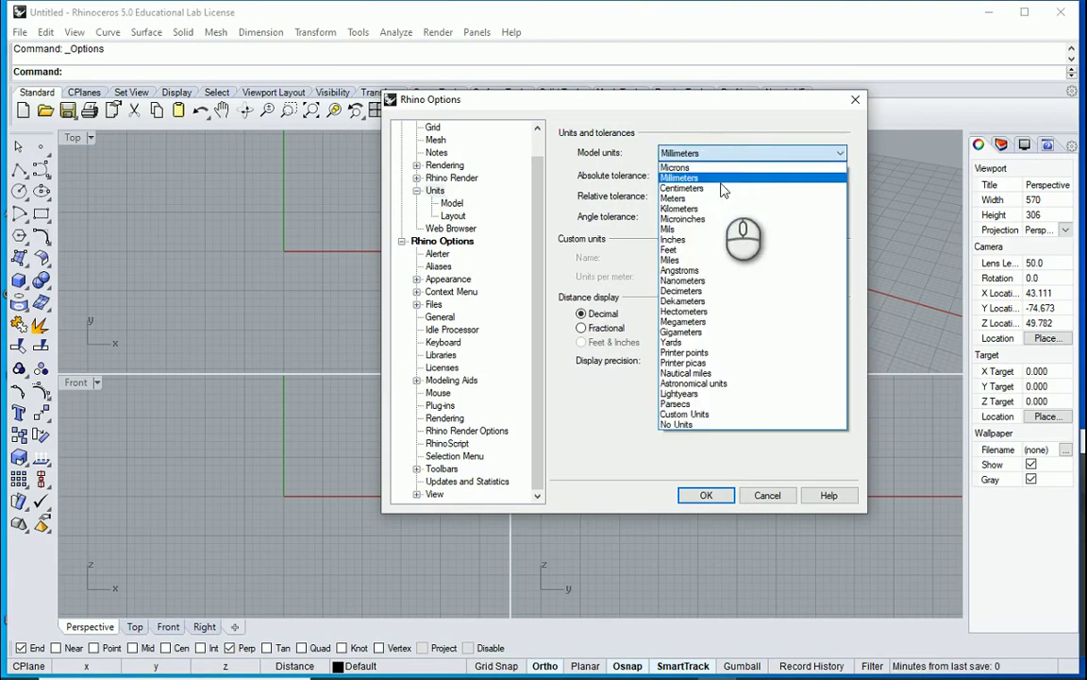
pyautogui.click(698, 198)
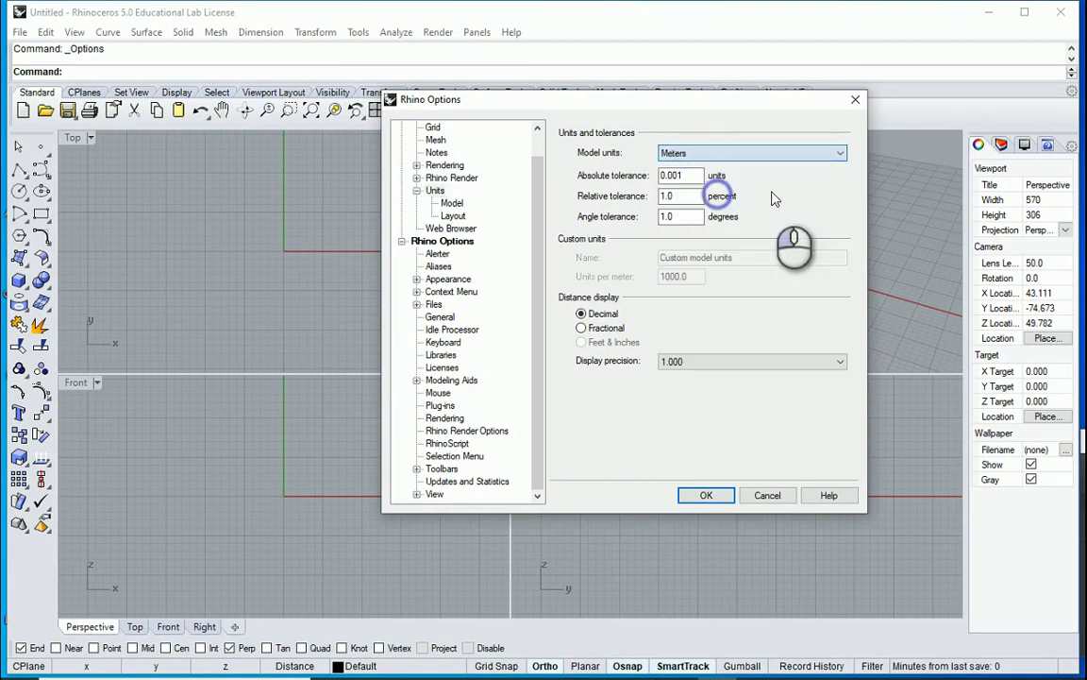
pyautogui.click(706, 495)
pyautogui.click(20, 32)
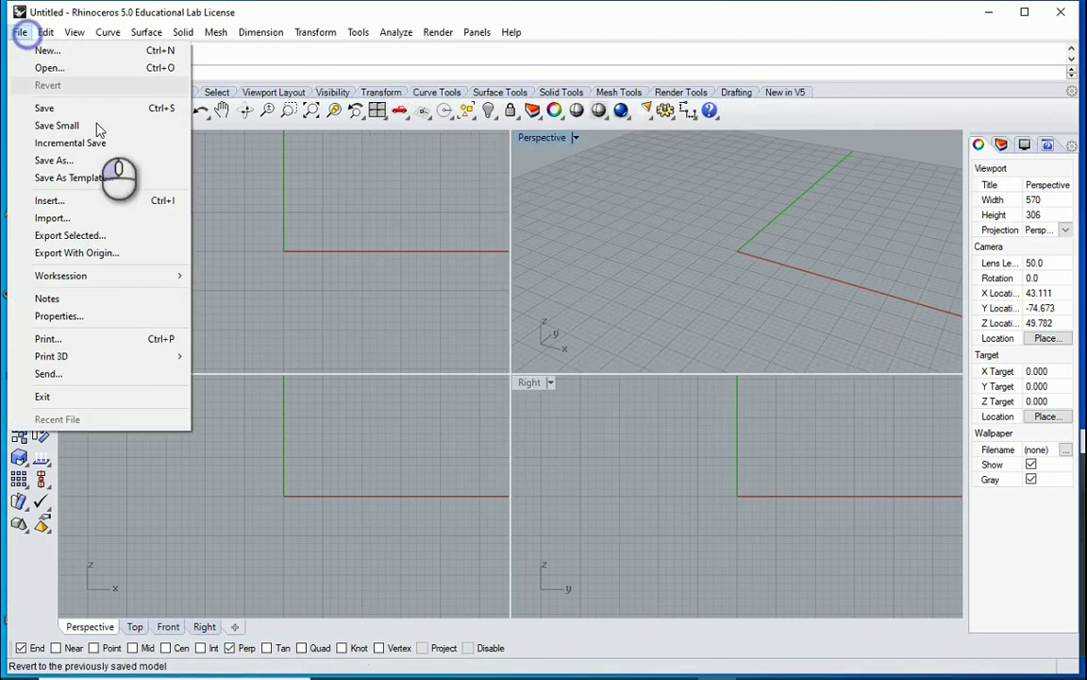
pyautogui.click(102, 316)
pyautogui.click(127, 276)
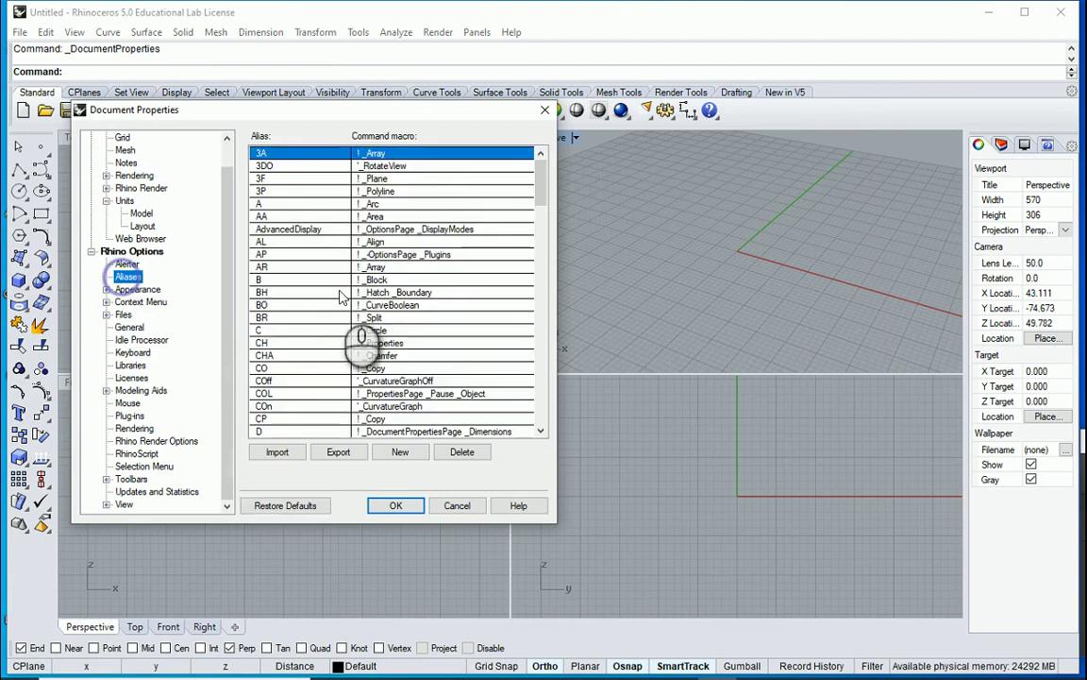
pyautogui.scroll(-20, 342, 296)
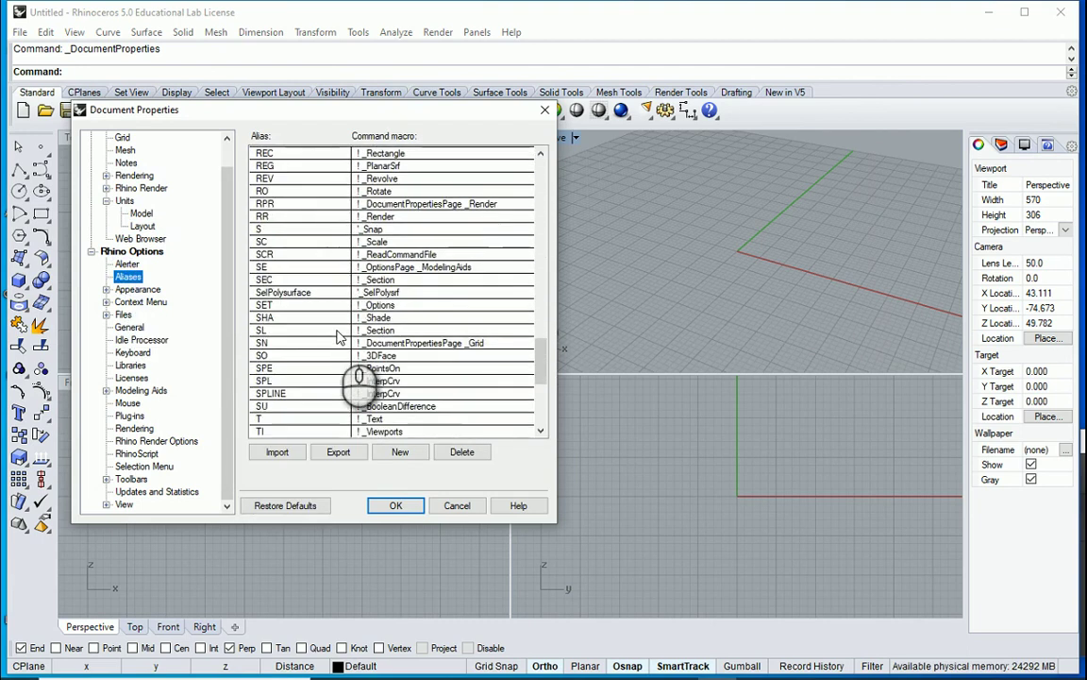
pyautogui.scroll(10, 342, 337)
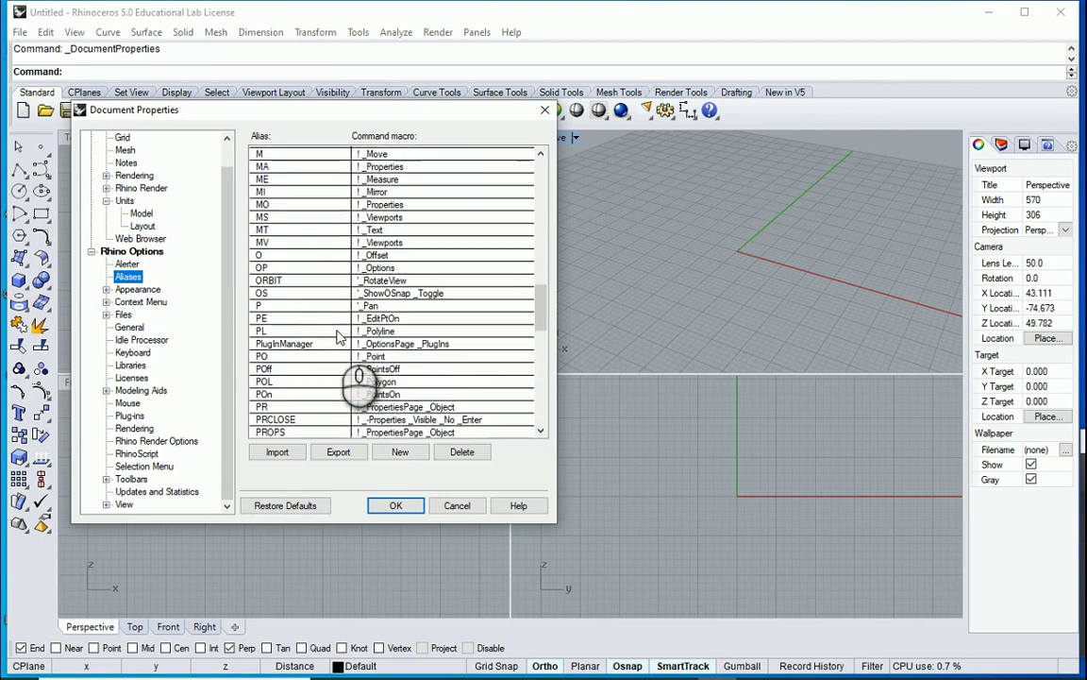
pyautogui.scroll(5, 339, 337)
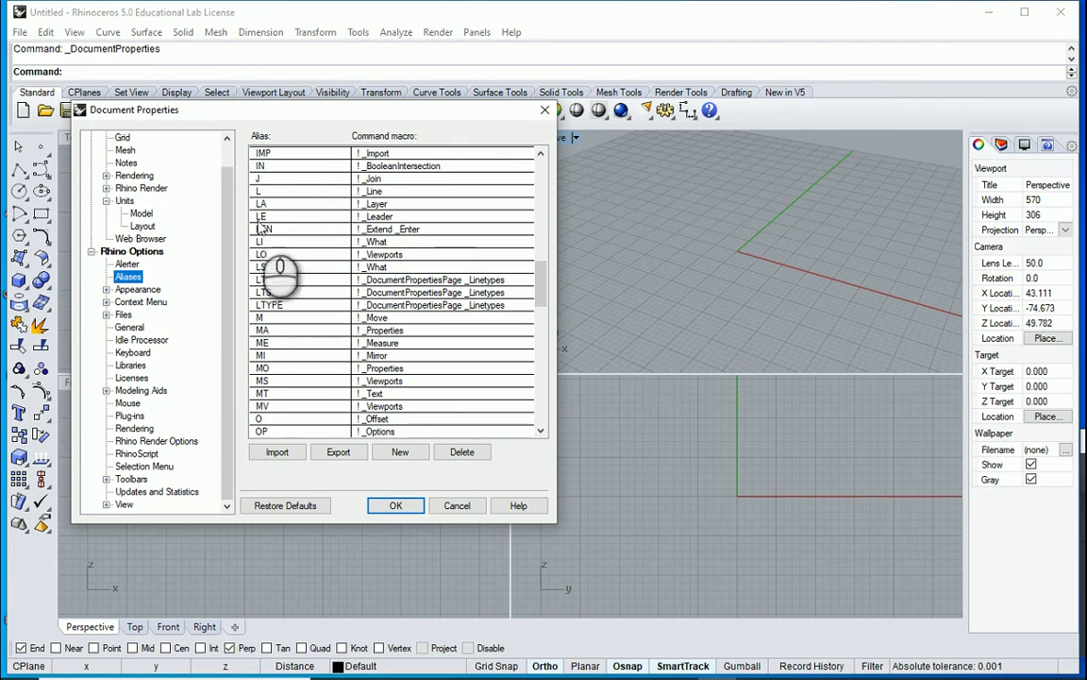
pyautogui.click(547, 109)
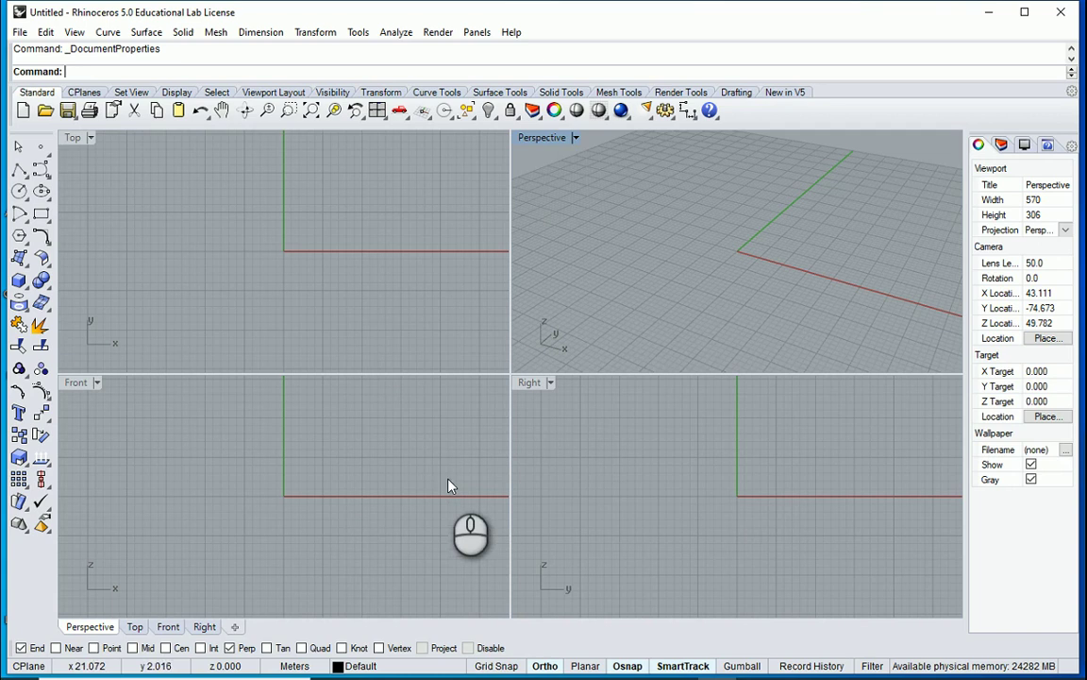
# Maximize the Top viewport and pan it so the origin sits near the lower-left
pyautogui.doubleClick(71, 138)
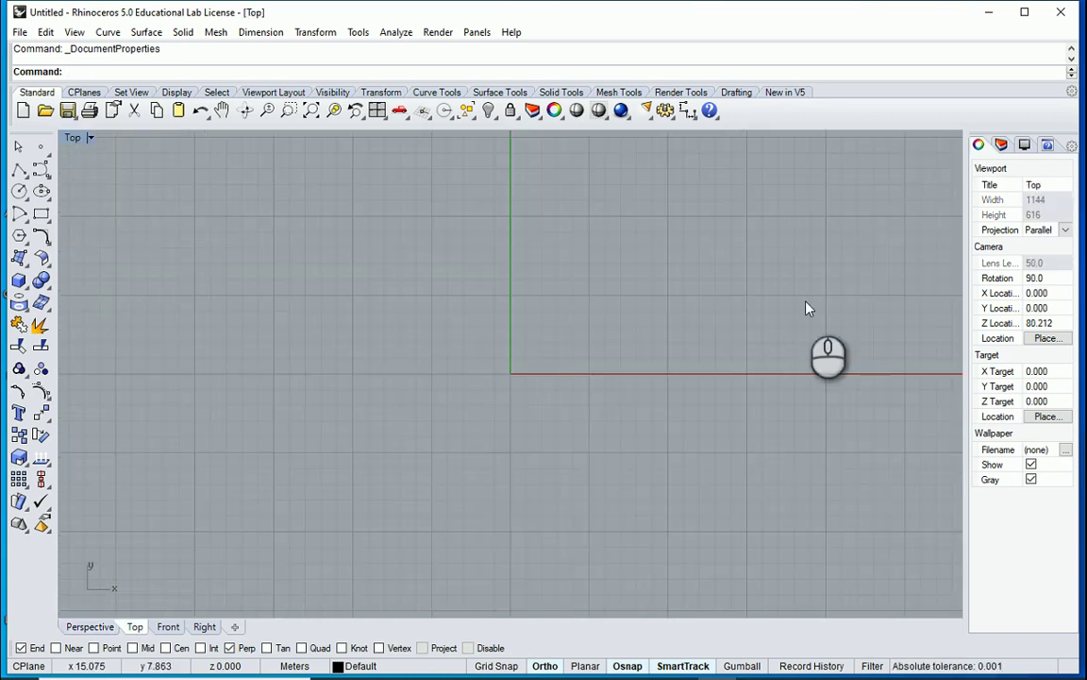
pyautogui.doubleClick(75, 139)
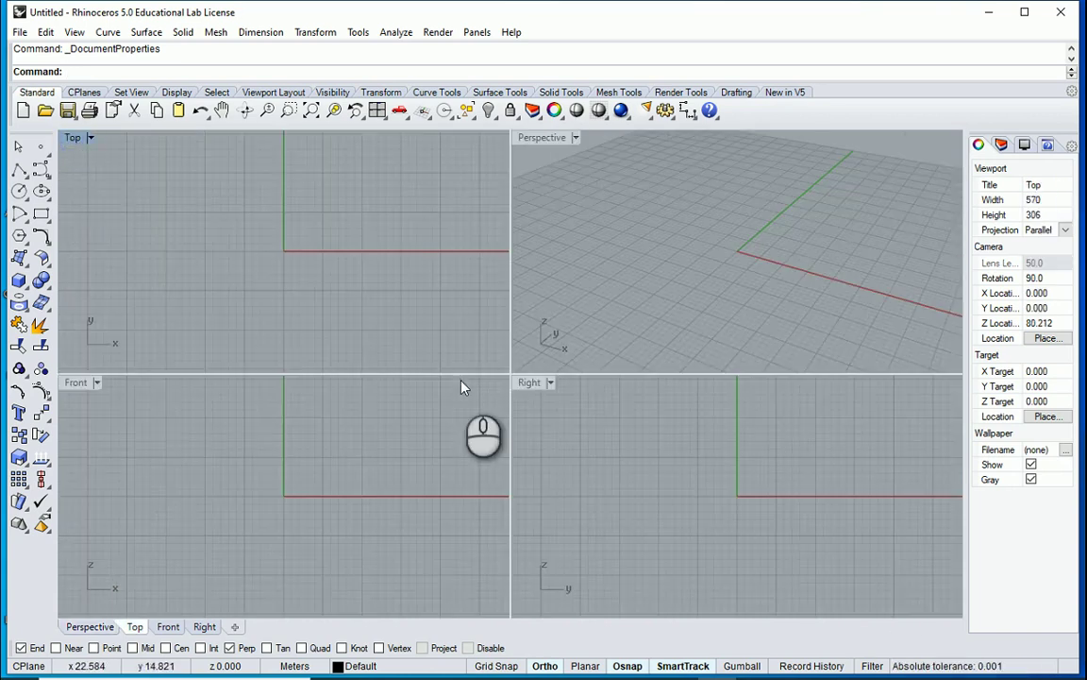
pyautogui.doubleClick(70, 139)
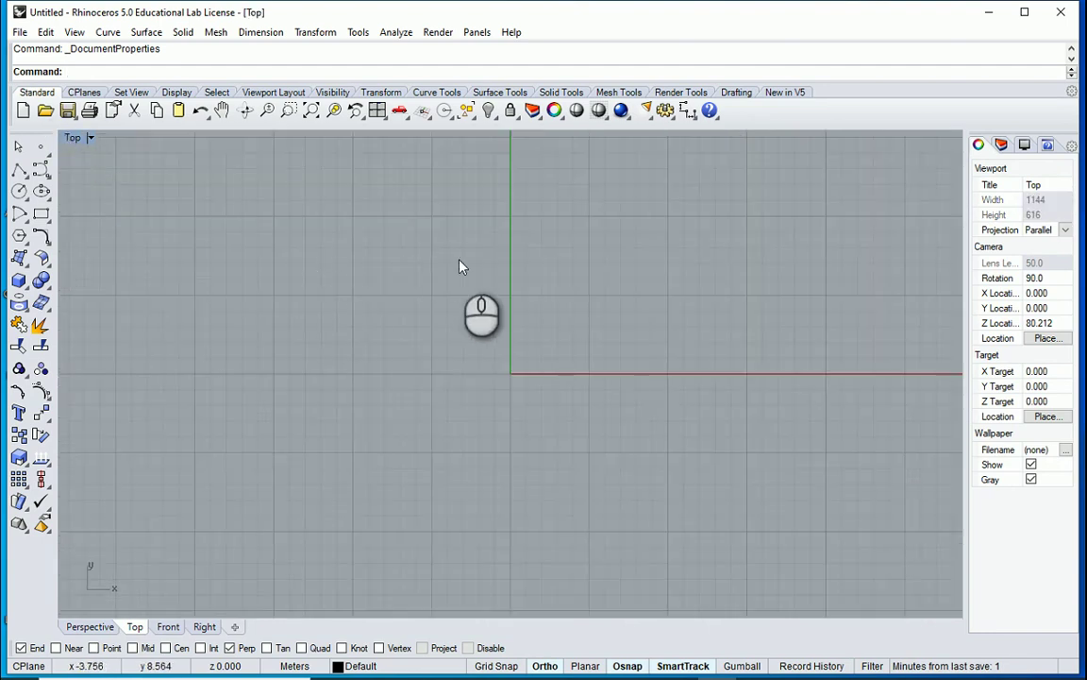
pyautogui.moveTo(460, 267); pyautogui.dragTo(394, 317, button='right')
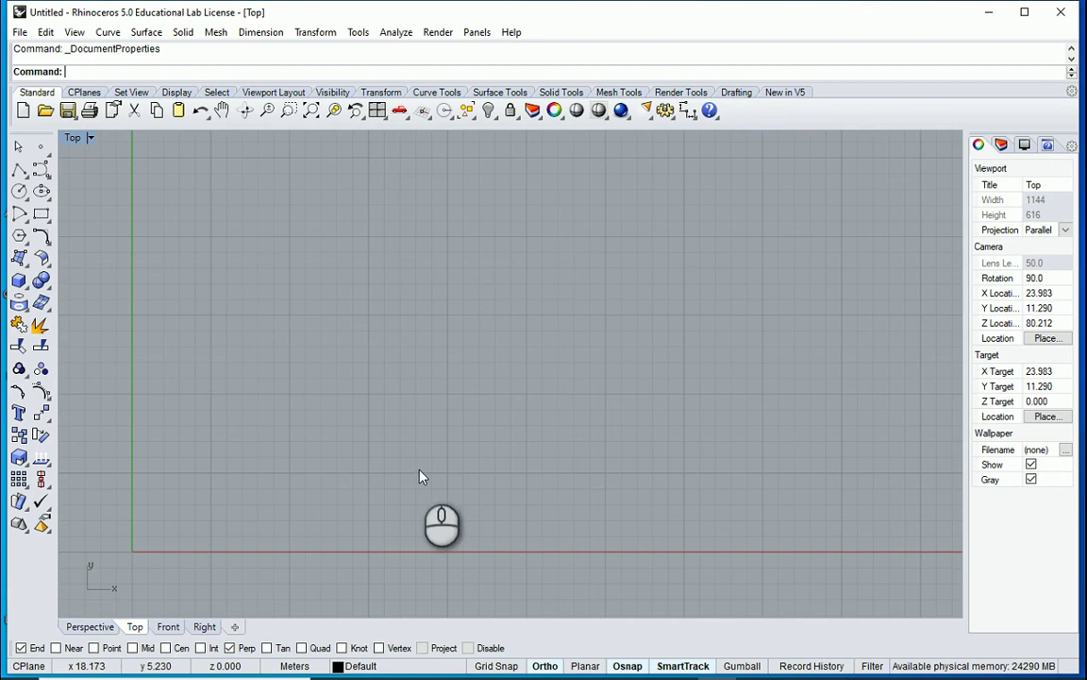
# Start a line at the origin with Grid Snap on, Ortho off and SmartTrack toggled
pyautogui.click(26, 175)
pyautogui.click(42, 177)
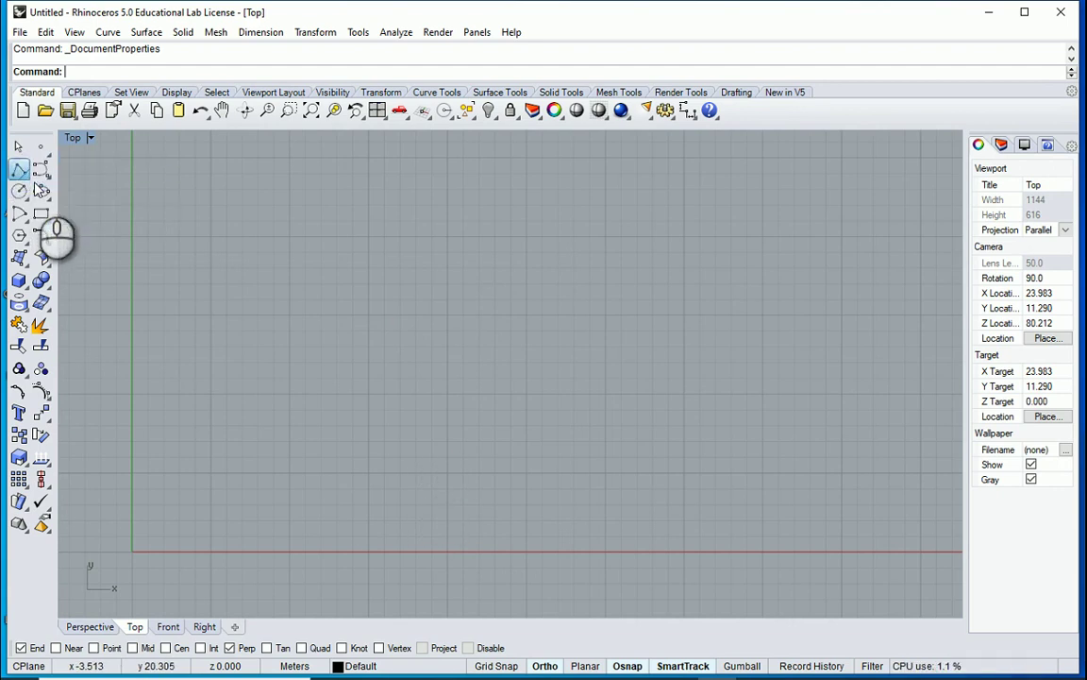
pyautogui.scroll(4, 182, 557)
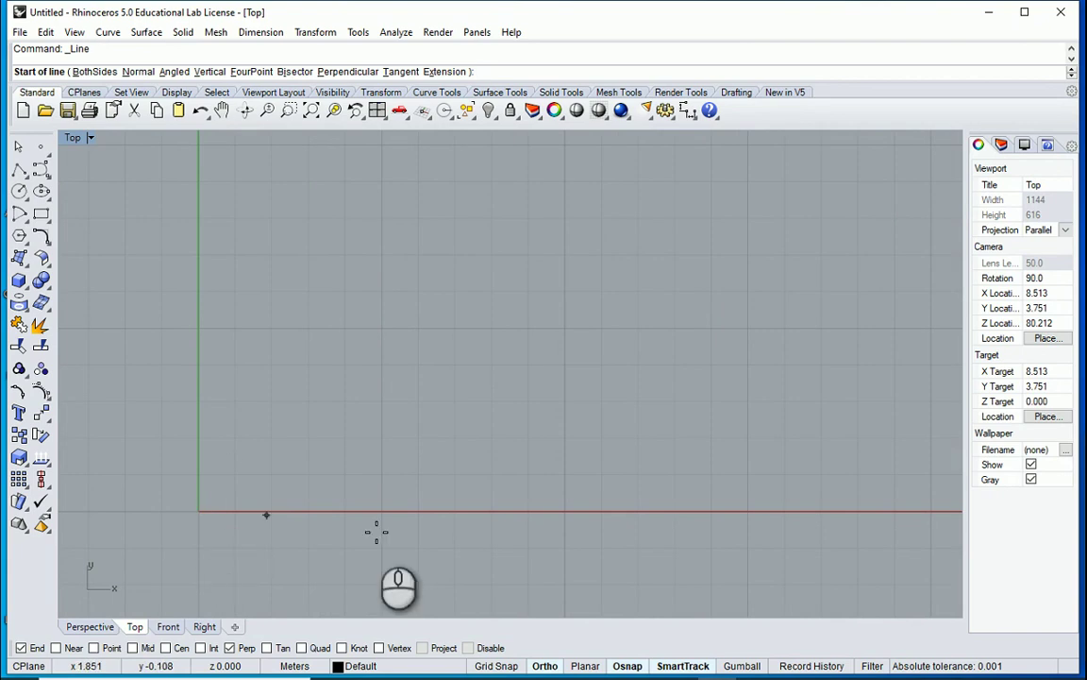
pyautogui.click(497, 667)
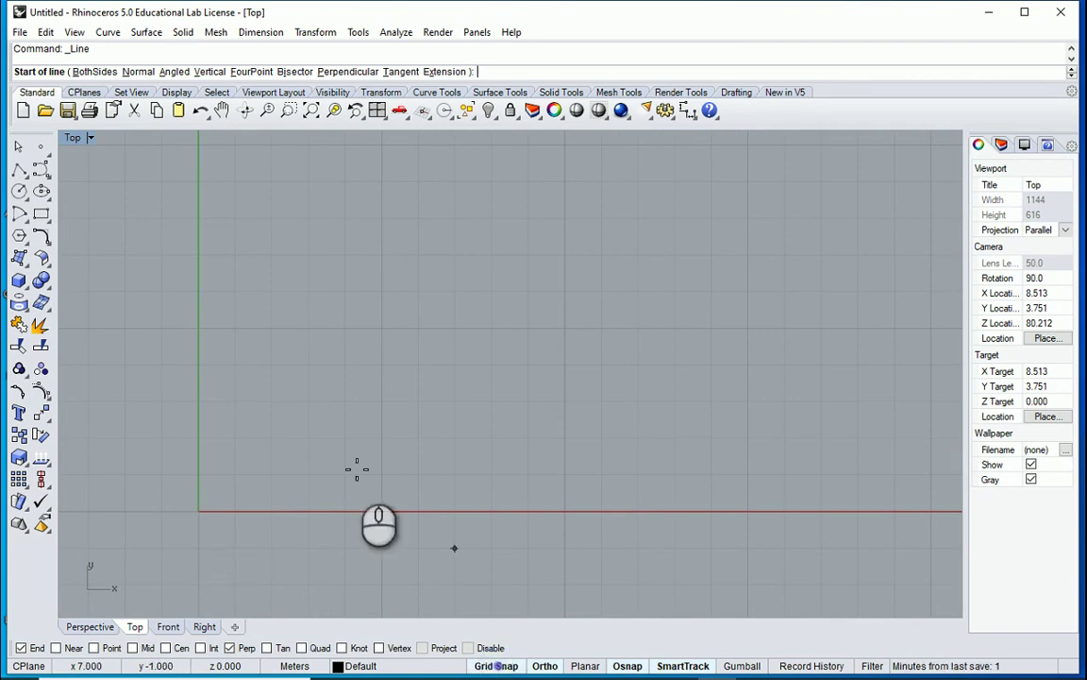
pyautogui.click(198, 511)
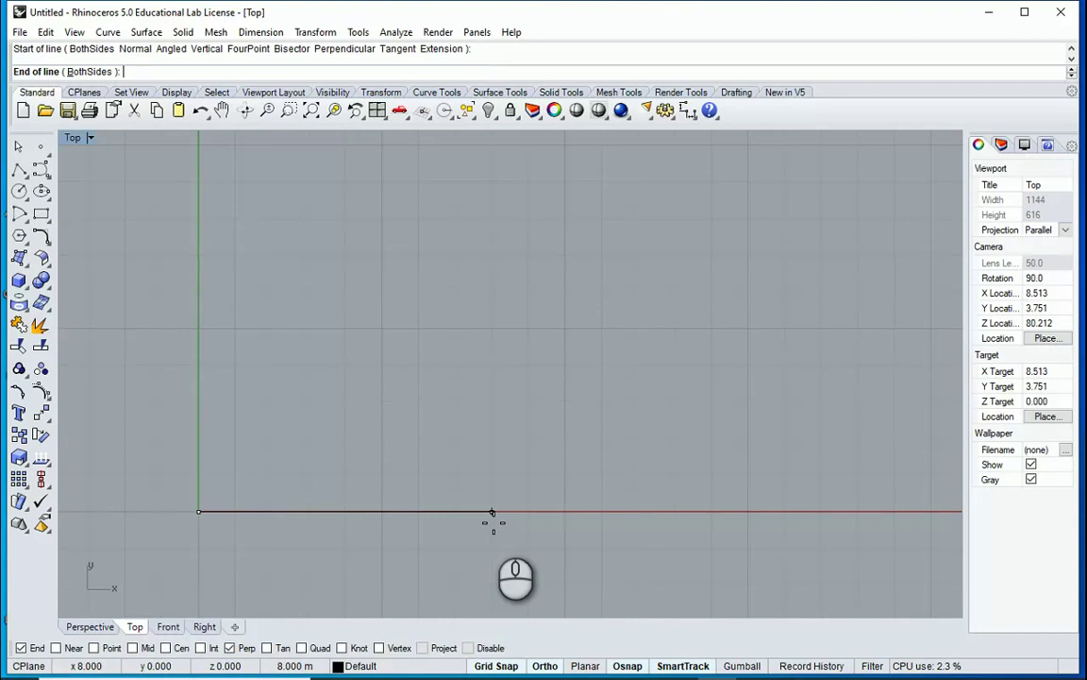
pyautogui.click(545, 666)
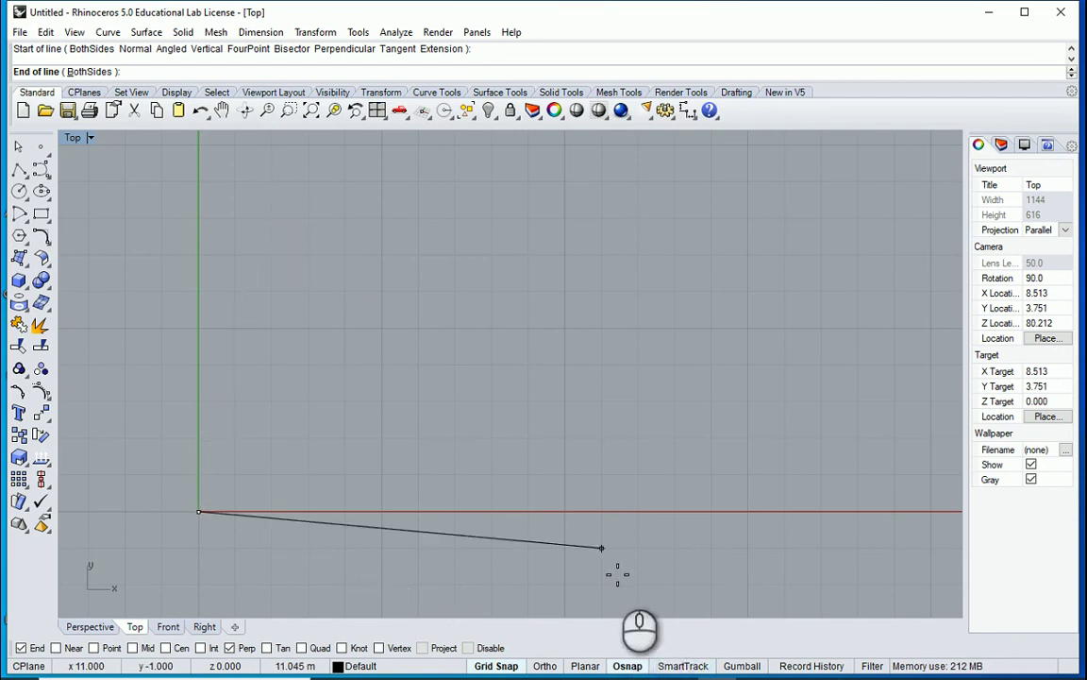
pyautogui.click(678, 666)
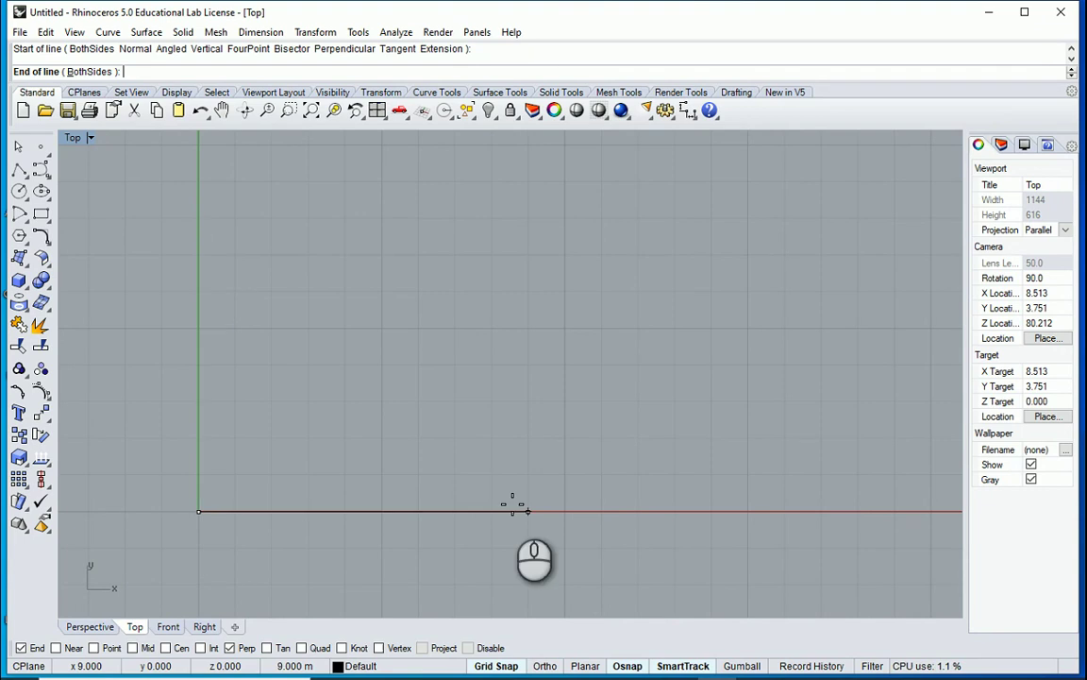
# Toggle object snaps off and on, end the line up the Y axis, and repeat Line
pyautogui.click(627, 668)
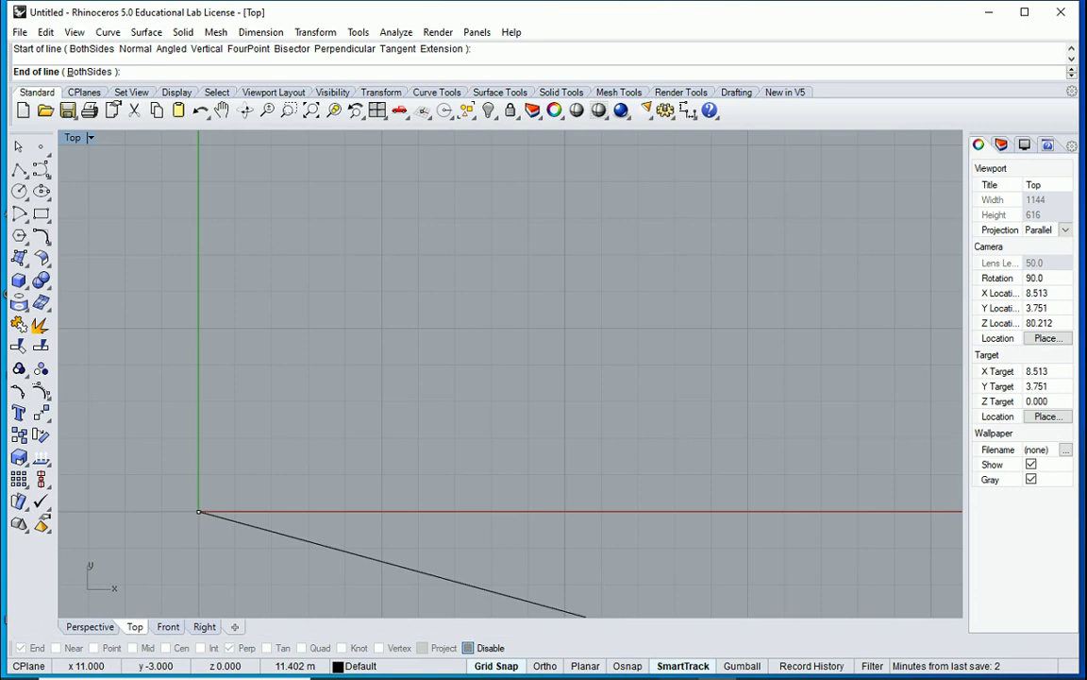
pyautogui.click(627, 667)
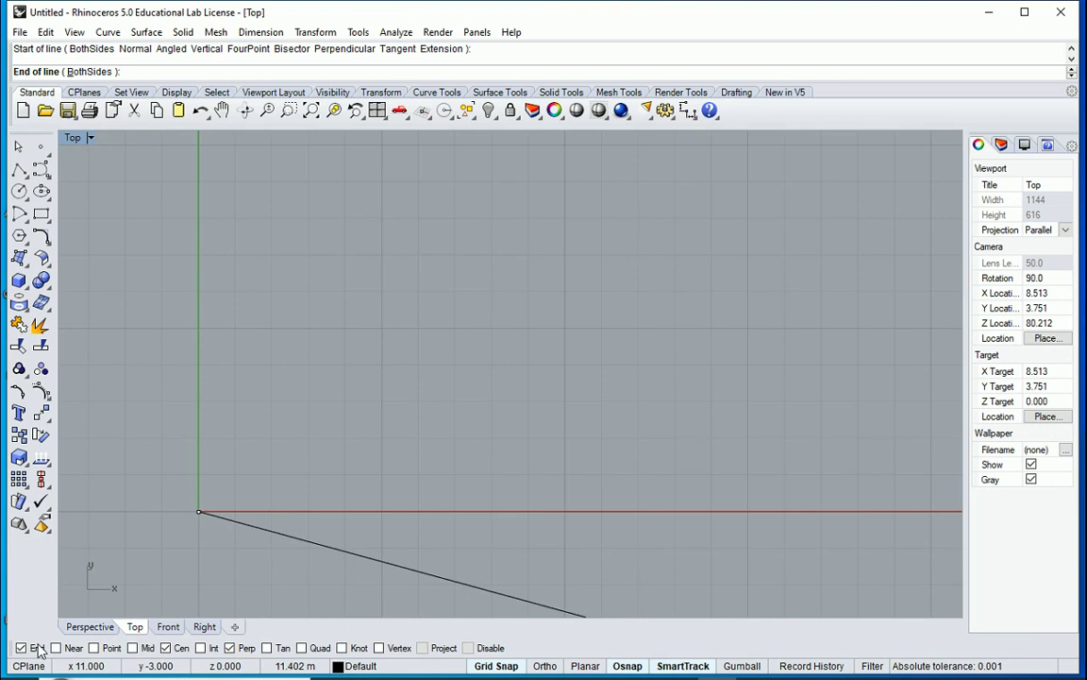
pyautogui.click(201, 286)
pyautogui.press('Return')
# Widen the side panel and show the Layers list, which holds only Default
pyautogui.click(380, 667)
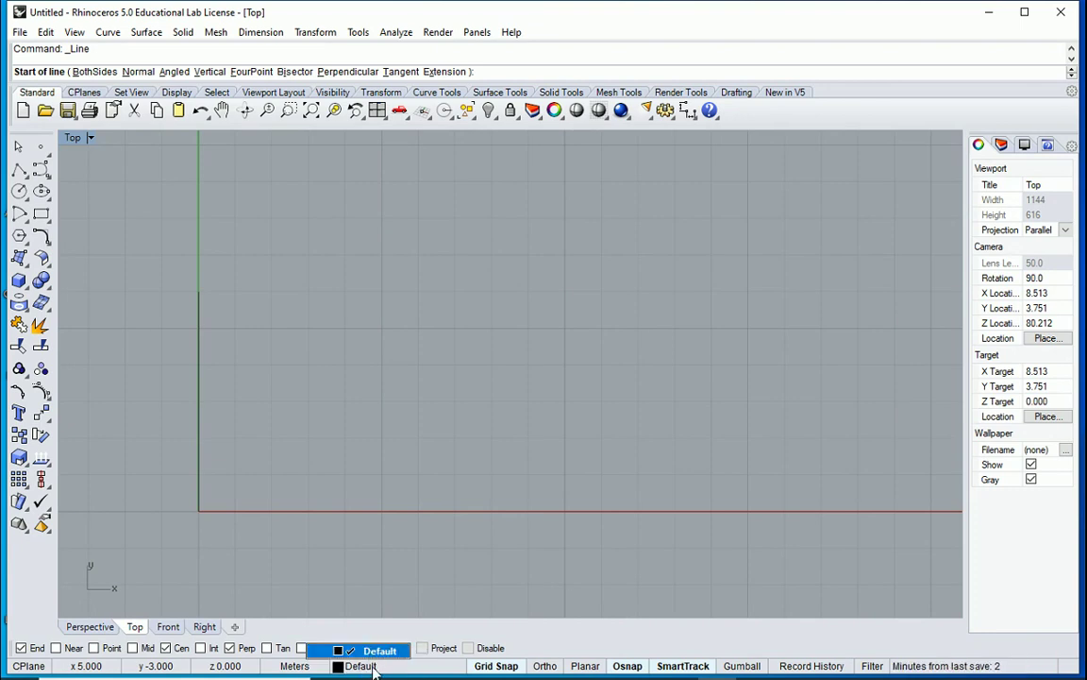
pyautogui.moveTo(966, 316); pyautogui.dragTo(896, 317)
pyautogui.click(957, 145)
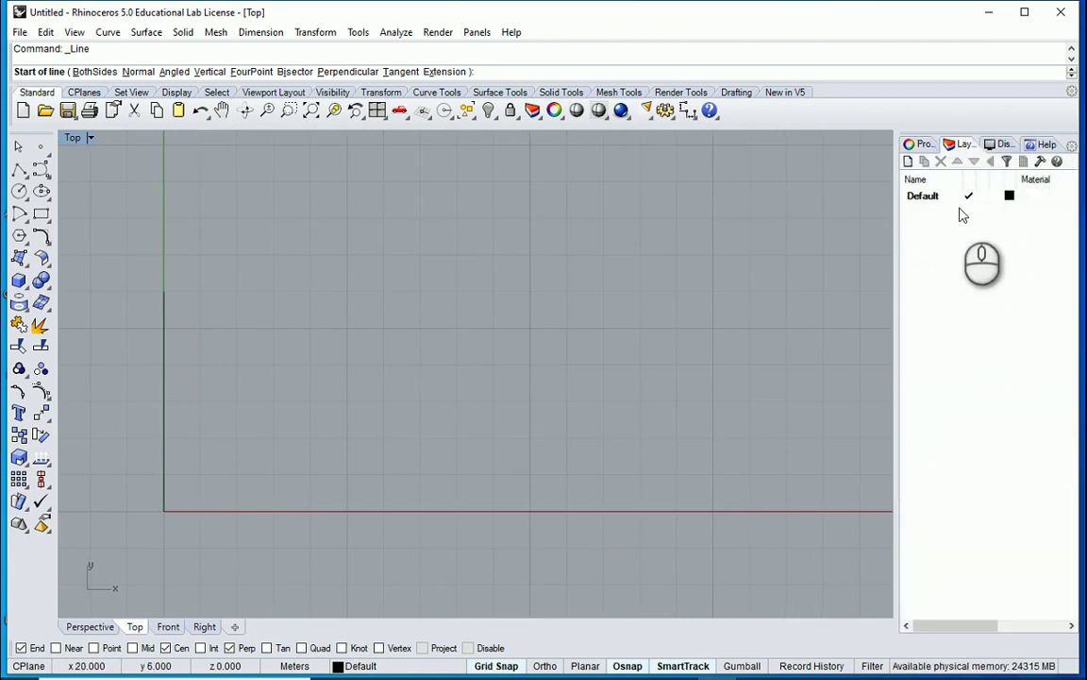
# Cancel the repeated line and reopen, then close, the current-layer list
pyautogui.click(273, 329)
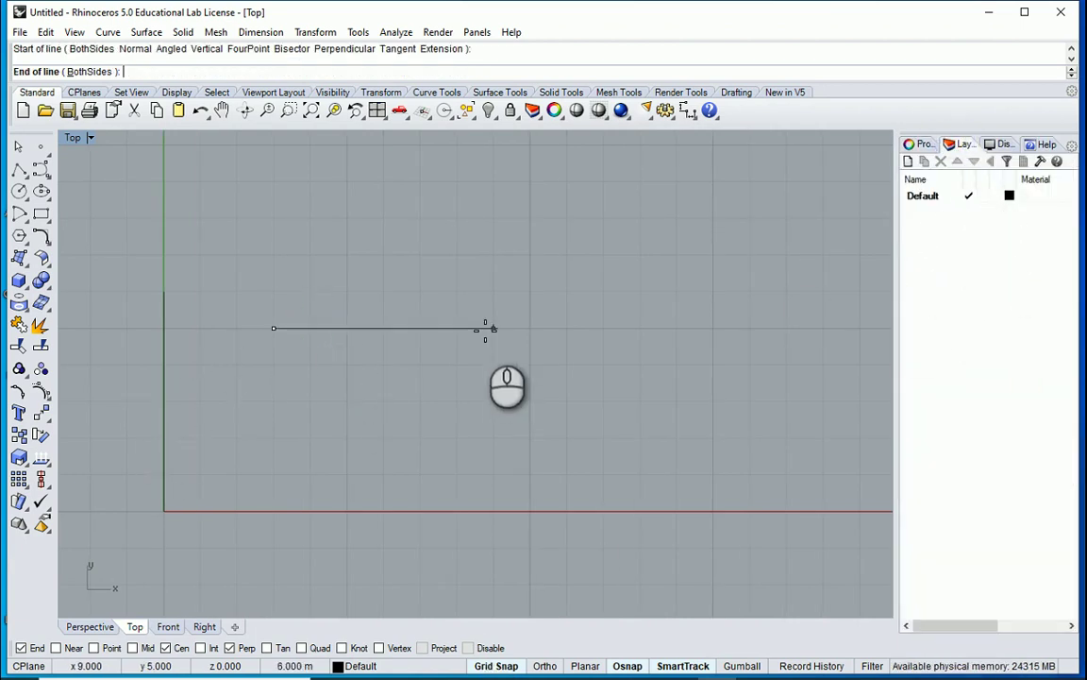
pyautogui.press('Escape')
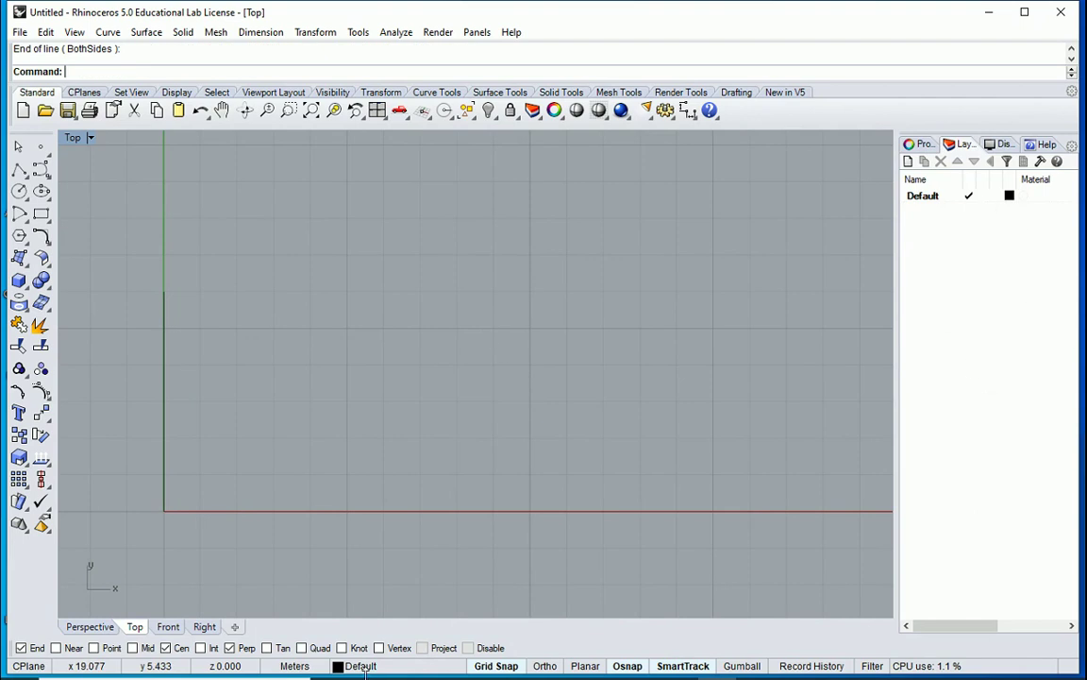
pyautogui.click(342, 666)
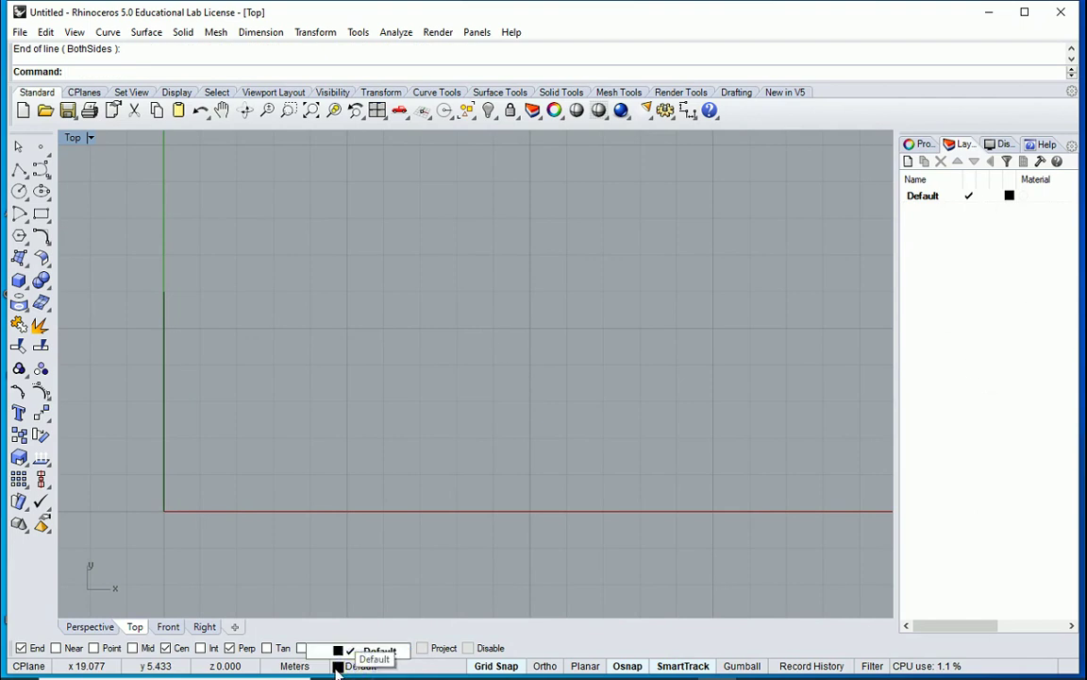
pyautogui.click(401, 668)
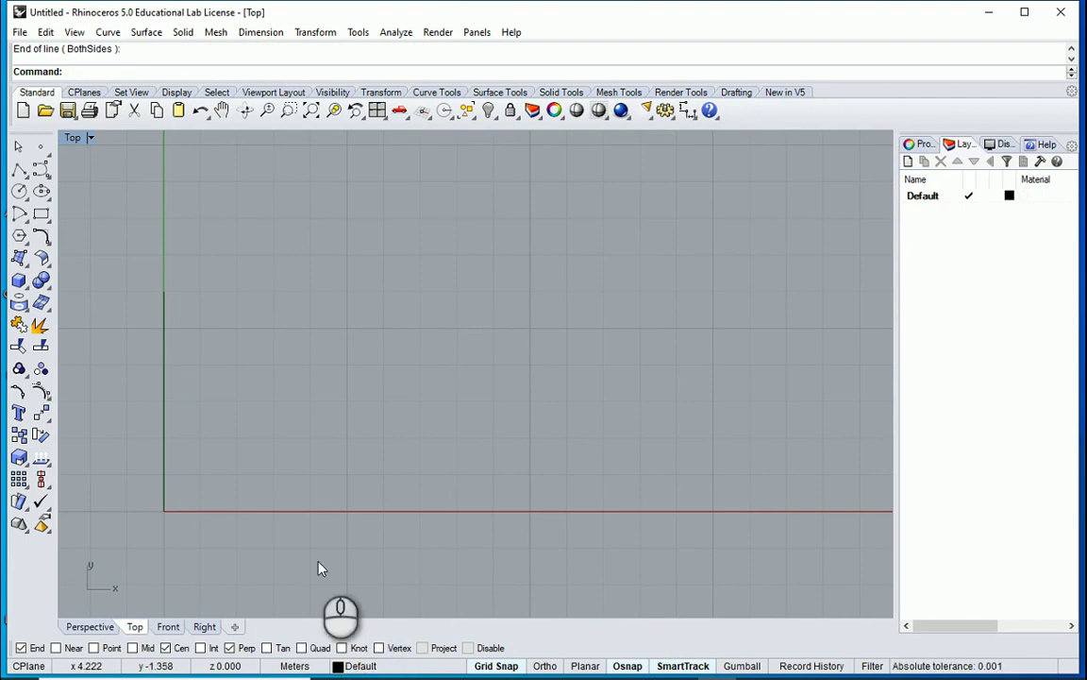
# Show the Properties panel for the vertical Y-axis line: an open curve on Default
pyautogui.click(918, 143)
pyautogui.click(164, 342)
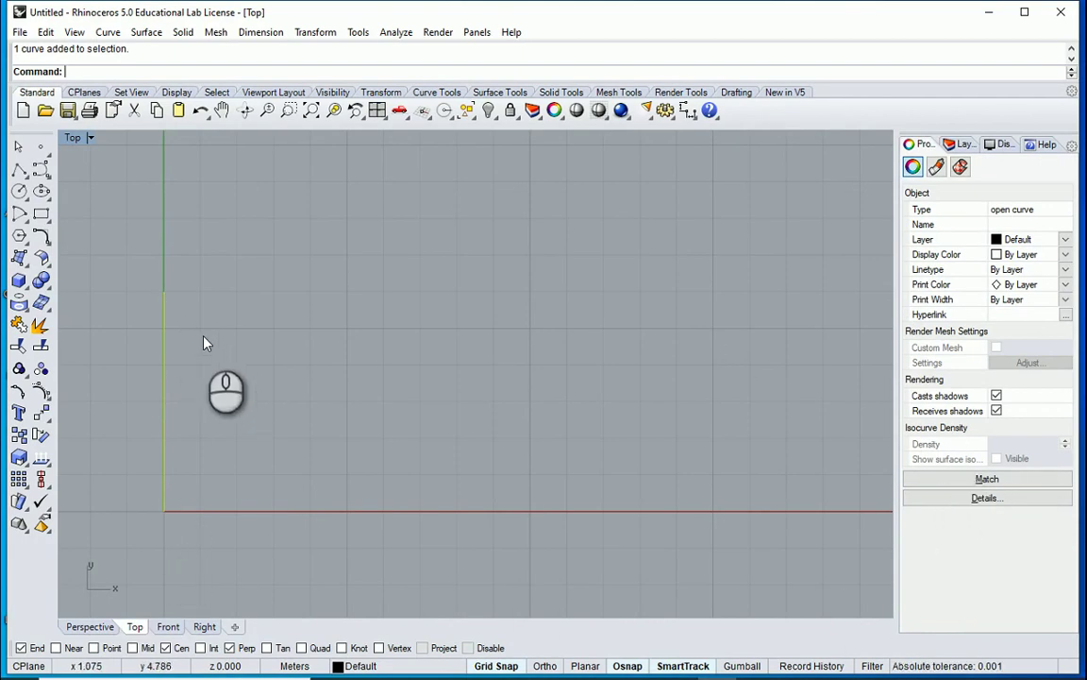
pyautogui.click(201, 264)
pyautogui.click(164, 515)
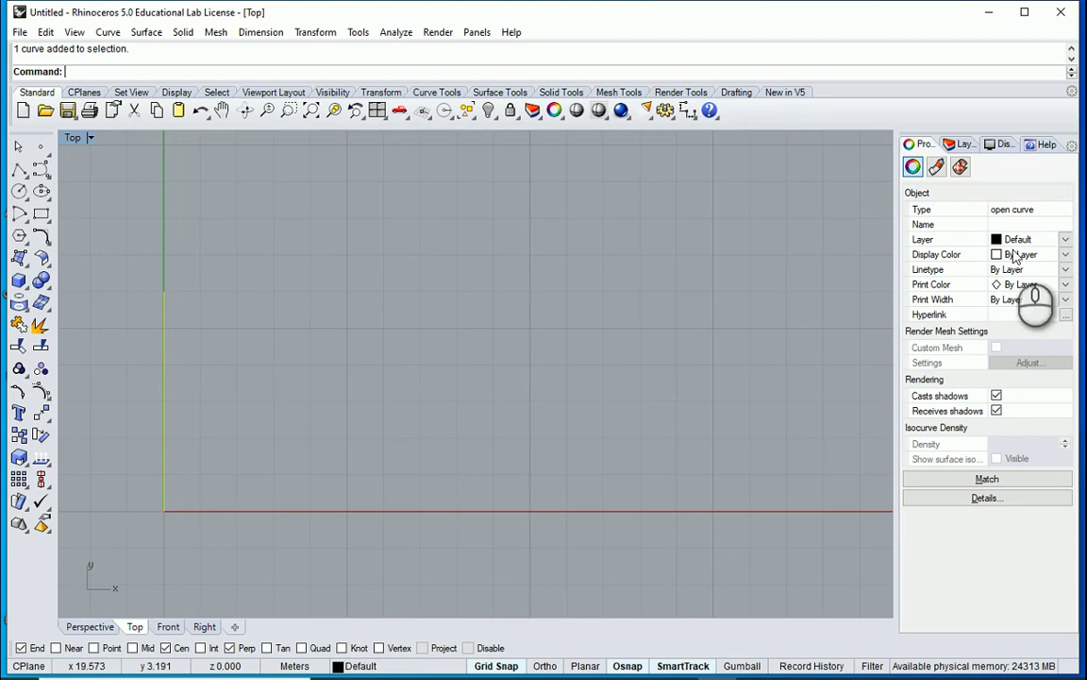
# Draw a tall box from the origin in Top, then maximize and orbit Perspective
pyautogui.hotkey('ctrl', 'm')
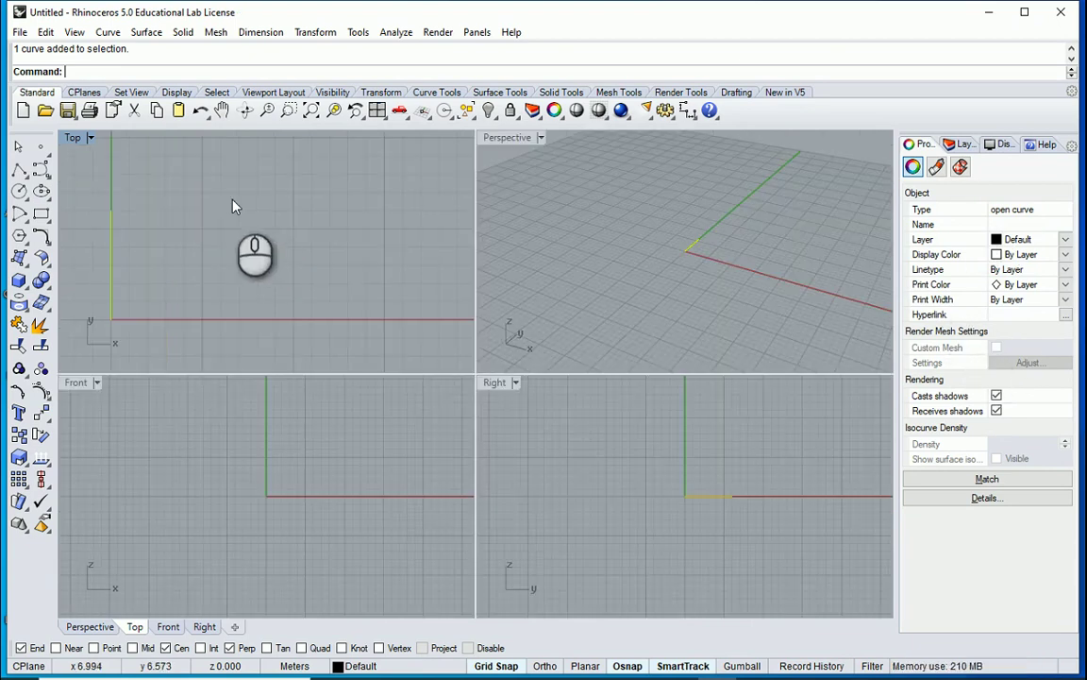
pyautogui.click(19, 279)
pyautogui.click(202, 319)
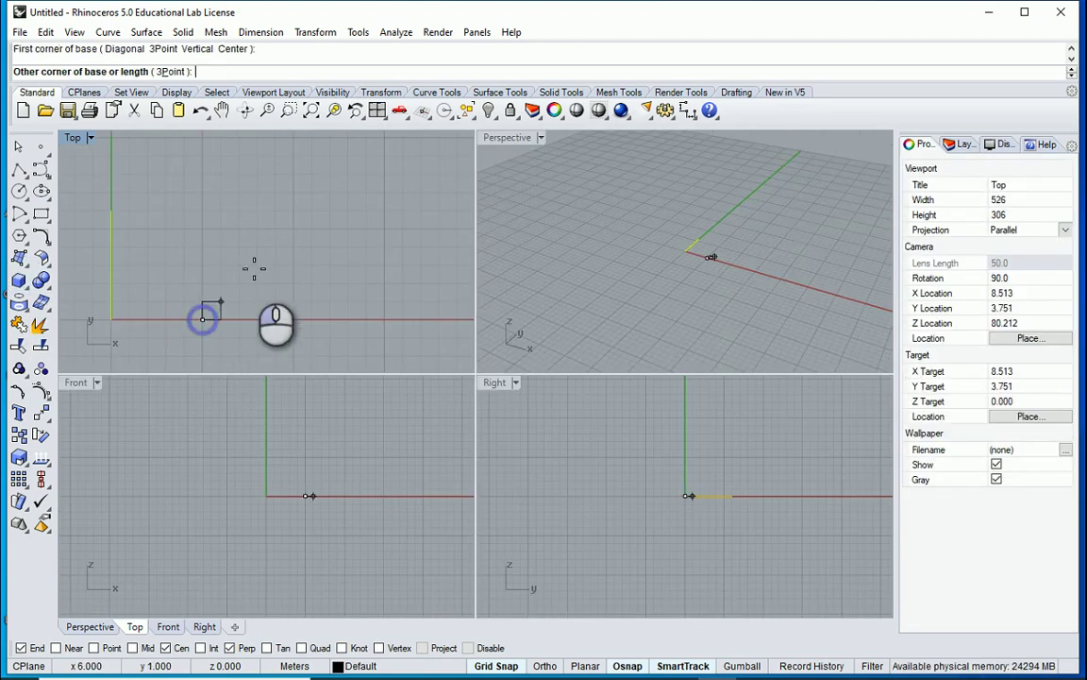
pyautogui.click(294, 228)
pyautogui.click(721, 170)
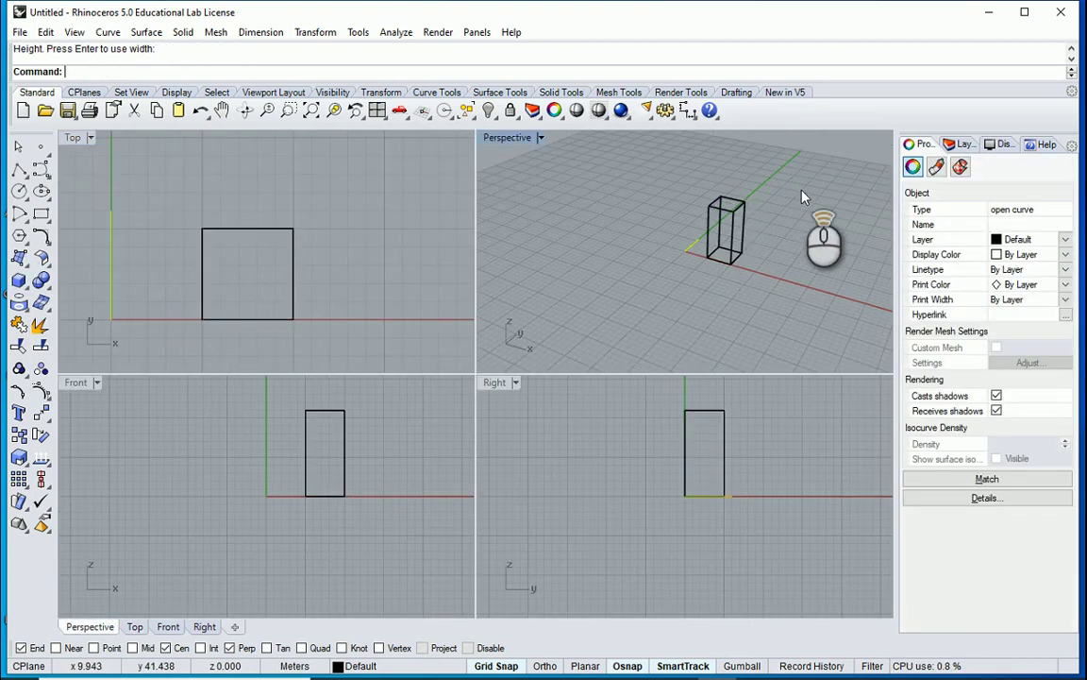
pyautogui.doubleClick(506, 137)
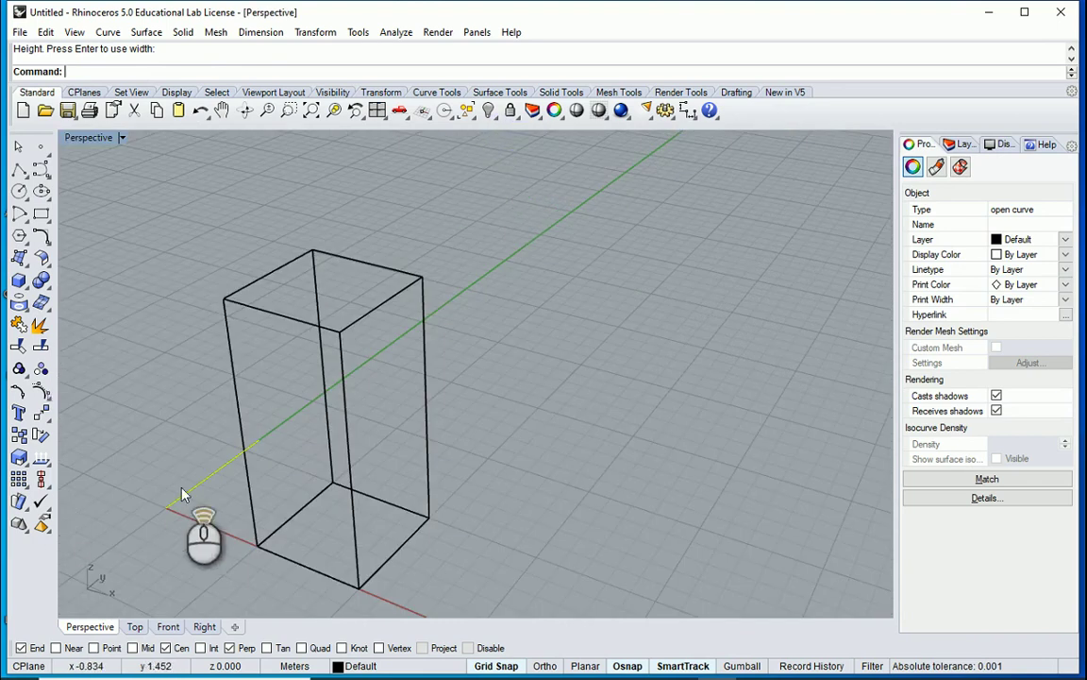
pyautogui.moveTo(183, 496); pyautogui.dragTo(144, 144, button='right')
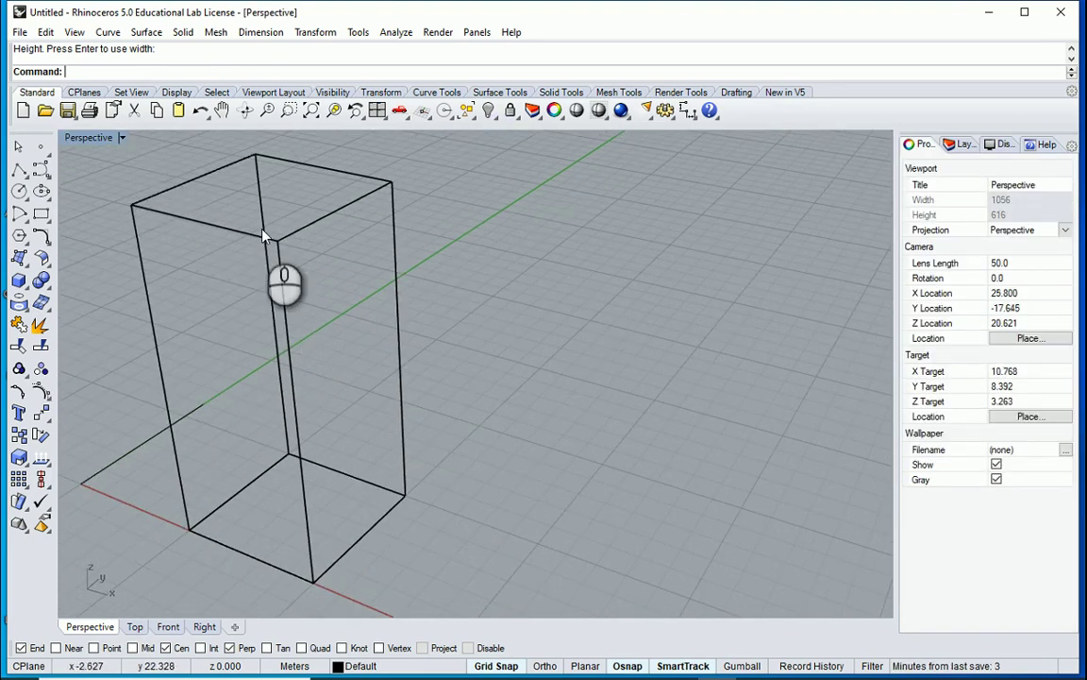
# Preview the box in Shaded, Rendered and Ghosted display modes
pyautogui.click(121, 138)
pyautogui.click(111, 195)
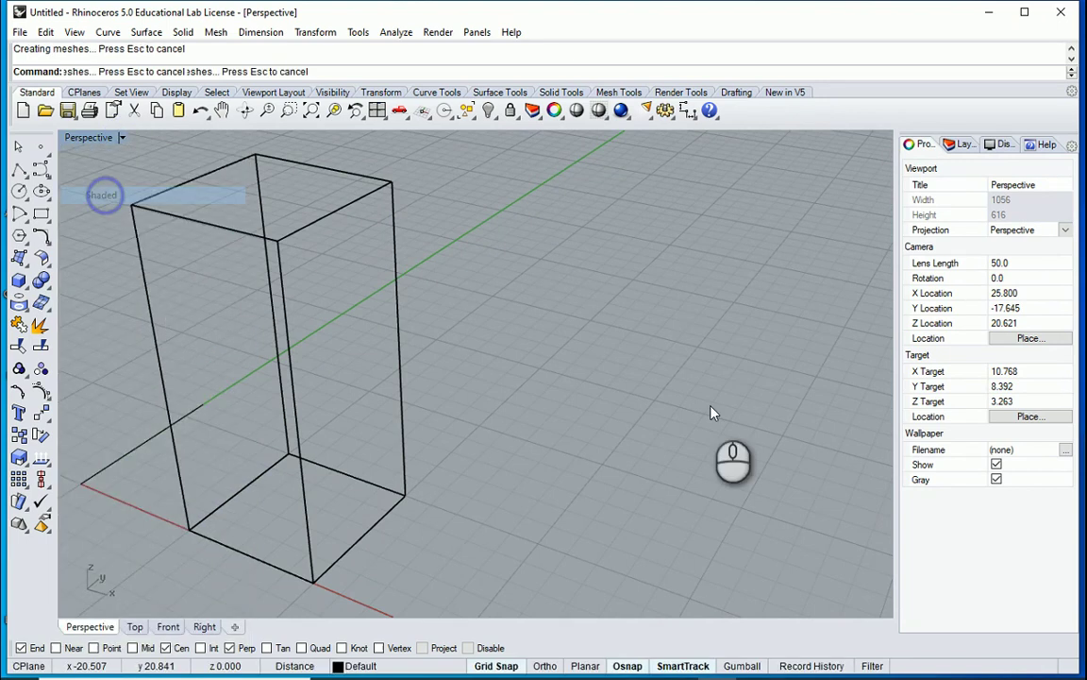
pyautogui.moveTo(711, 413)
pyautogui.mouseDown(button='right')
pyautogui.moveTo(250, 291)
pyautogui.moveTo(132, 142)
pyautogui.mouseUp(button='right')
pyautogui.click(121, 138)
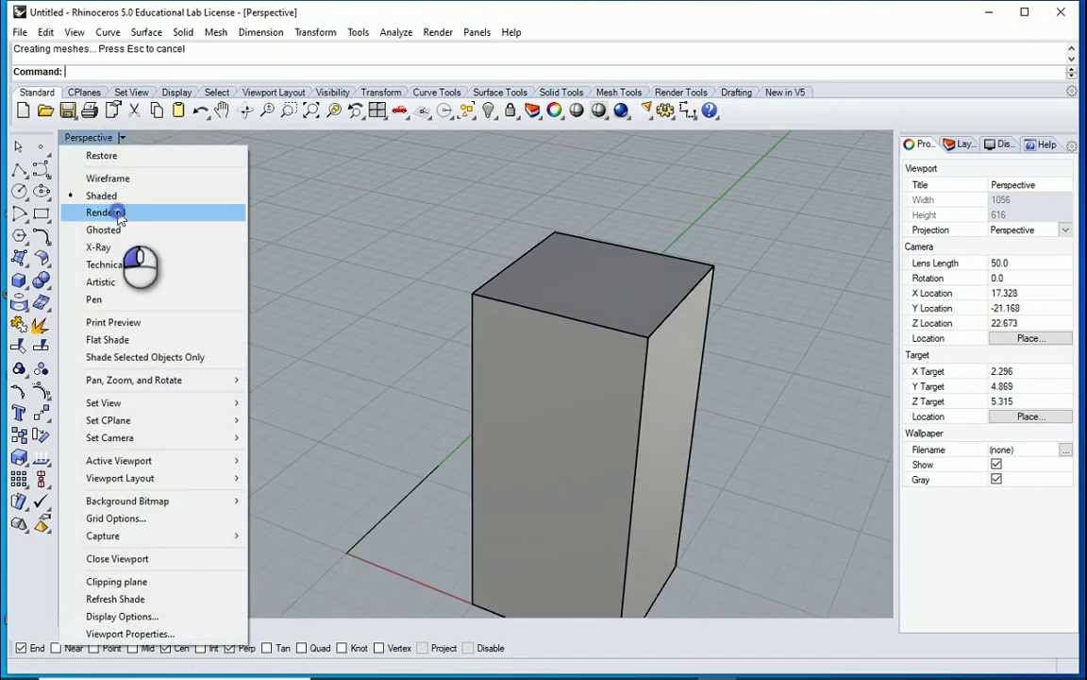
pyautogui.click(142, 212)
pyautogui.click(122, 137)
pyautogui.click(104, 230)
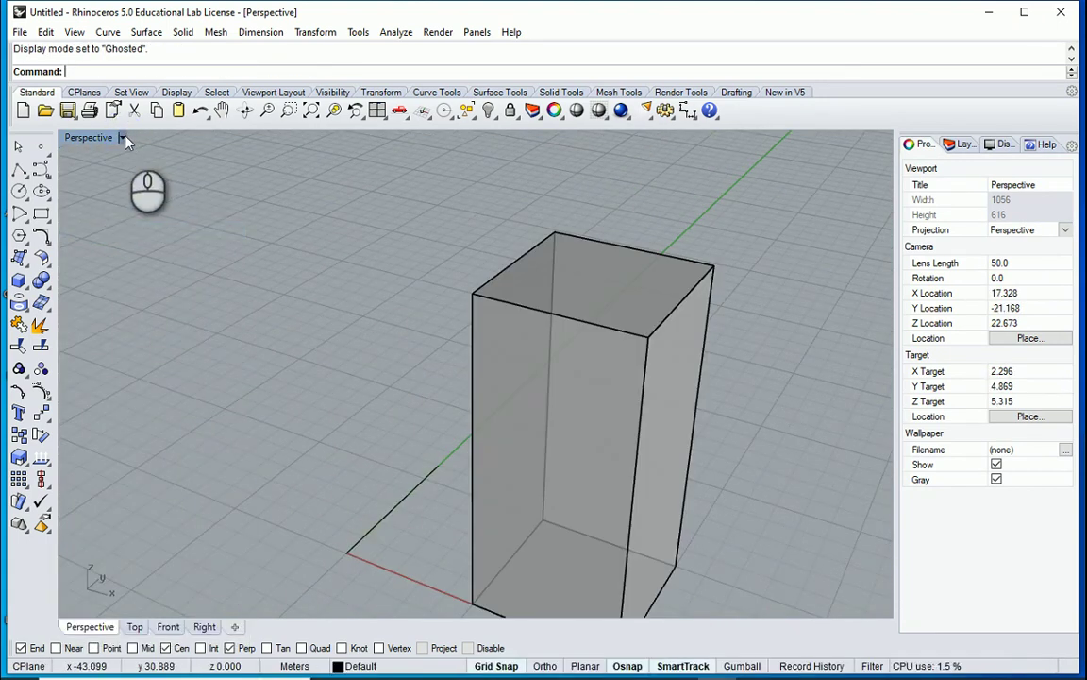
# Try Artistic display, then return Perspective to Wireframe and zoom to show all boxes
pyautogui.click(122, 137)
pyautogui.click(115, 285)
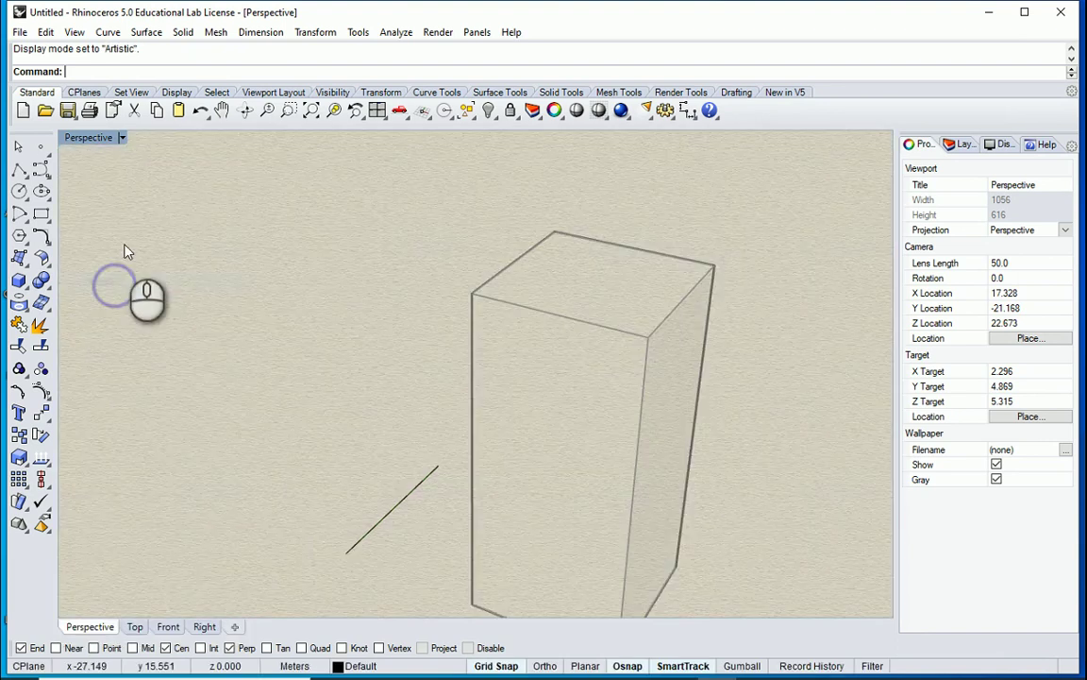
pyautogui.click(122, 137)
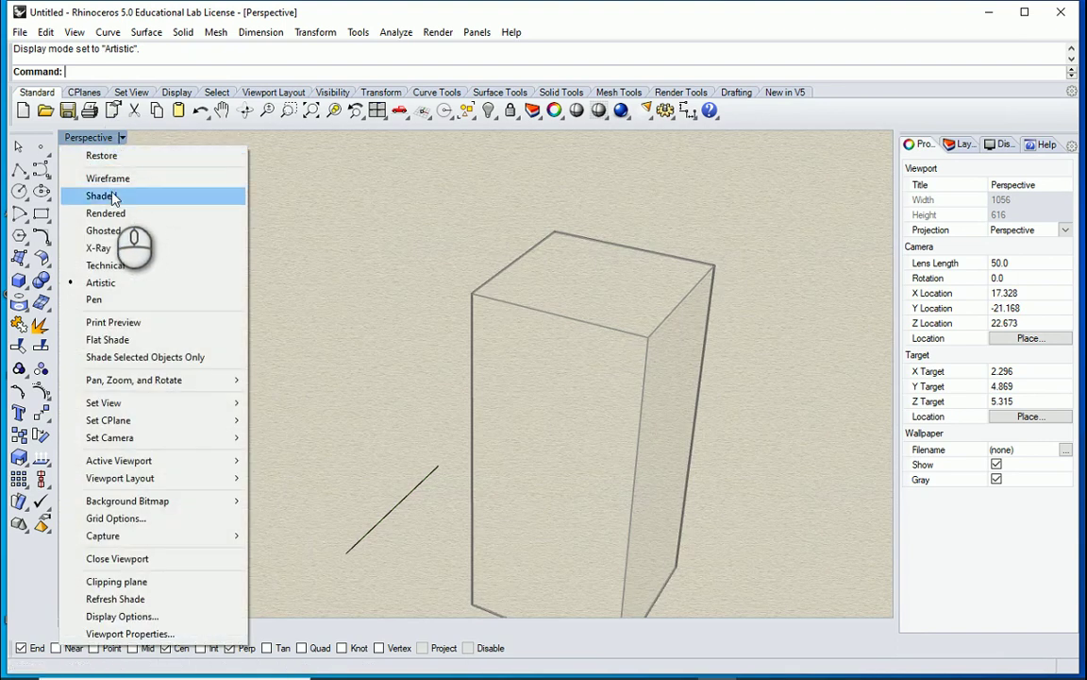
pyautogui.click(132, 178)
pyautogui.scroll(-3, 226, 302)
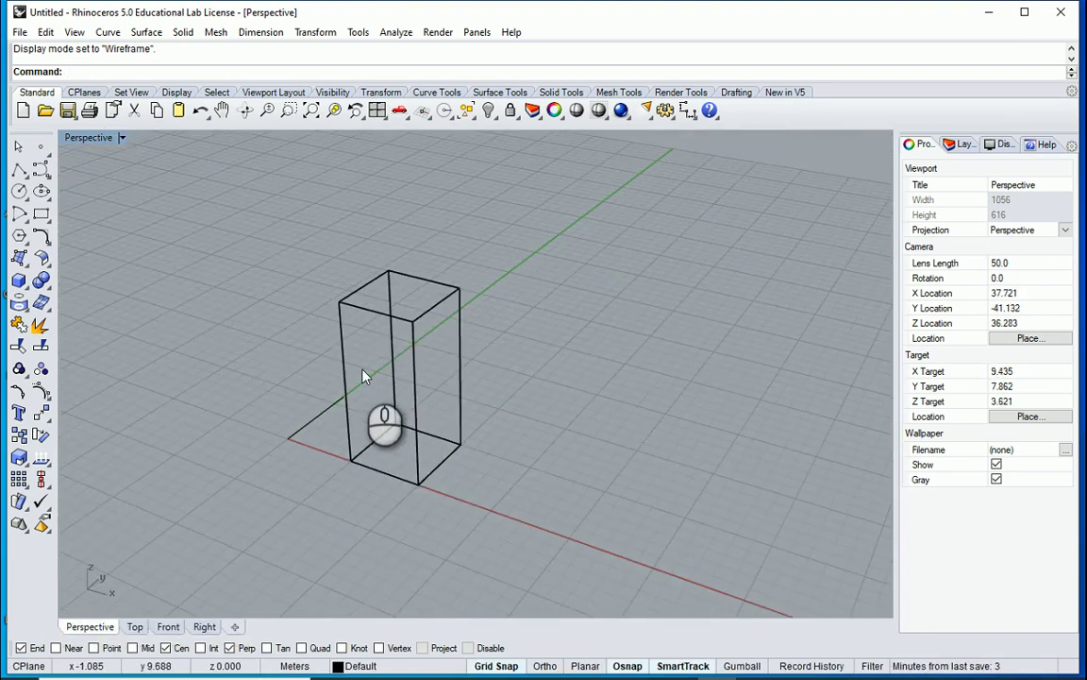
pyautogui.scroll(1, 331, 340)
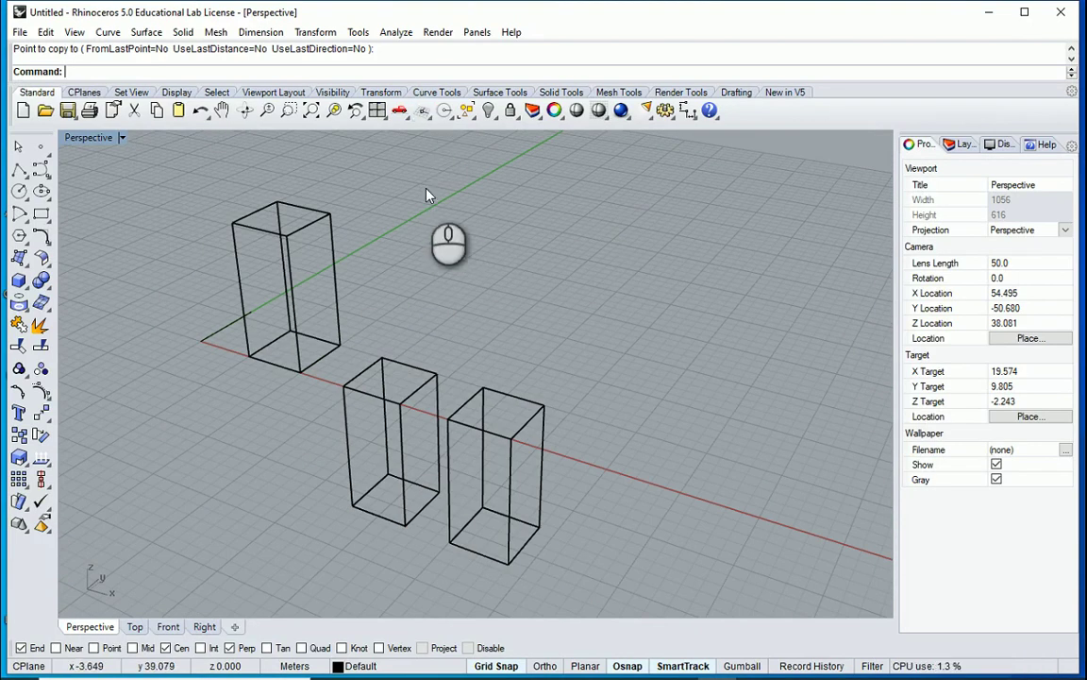
# Restore the four-viewport layout and zoom extents in all viewports
pyautogui.scroll(4, 272, 247)
pyautogui.scroll(-3, 269, 250)
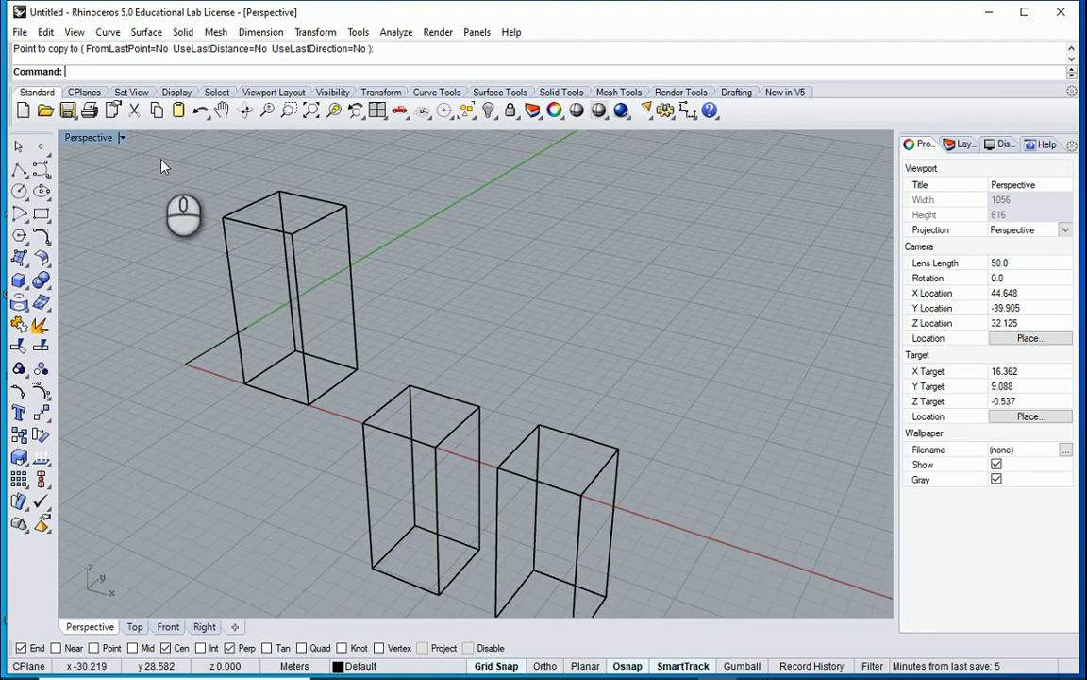
pyautogui.click(90, 139)
pyautogui.click(90, 138)
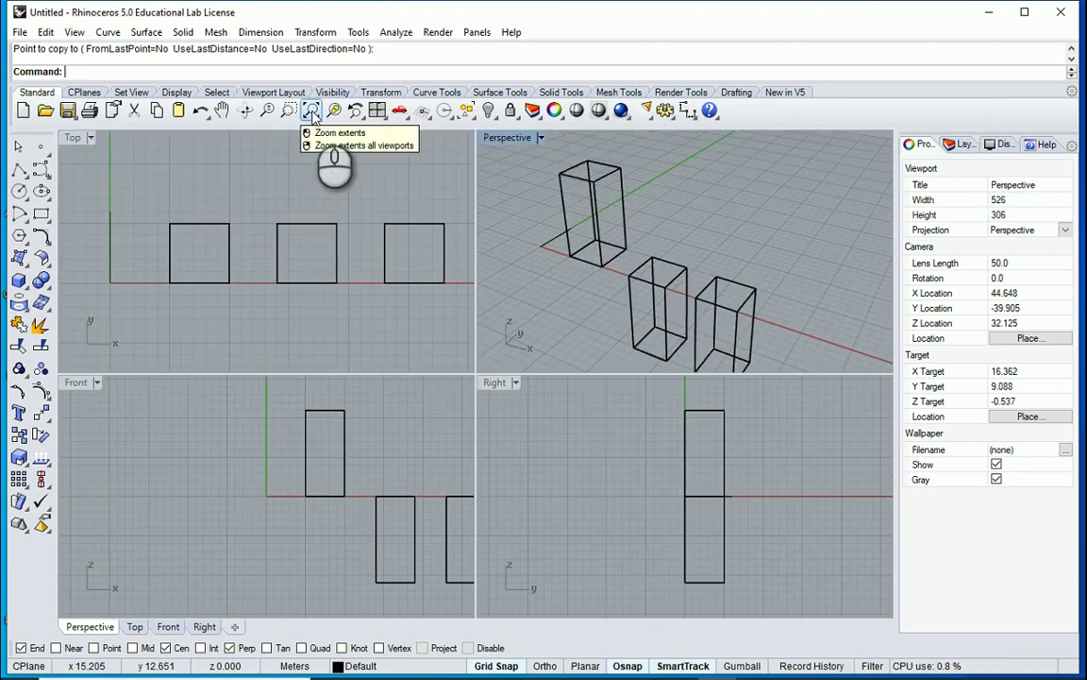
pyautogui.click(312, 110)
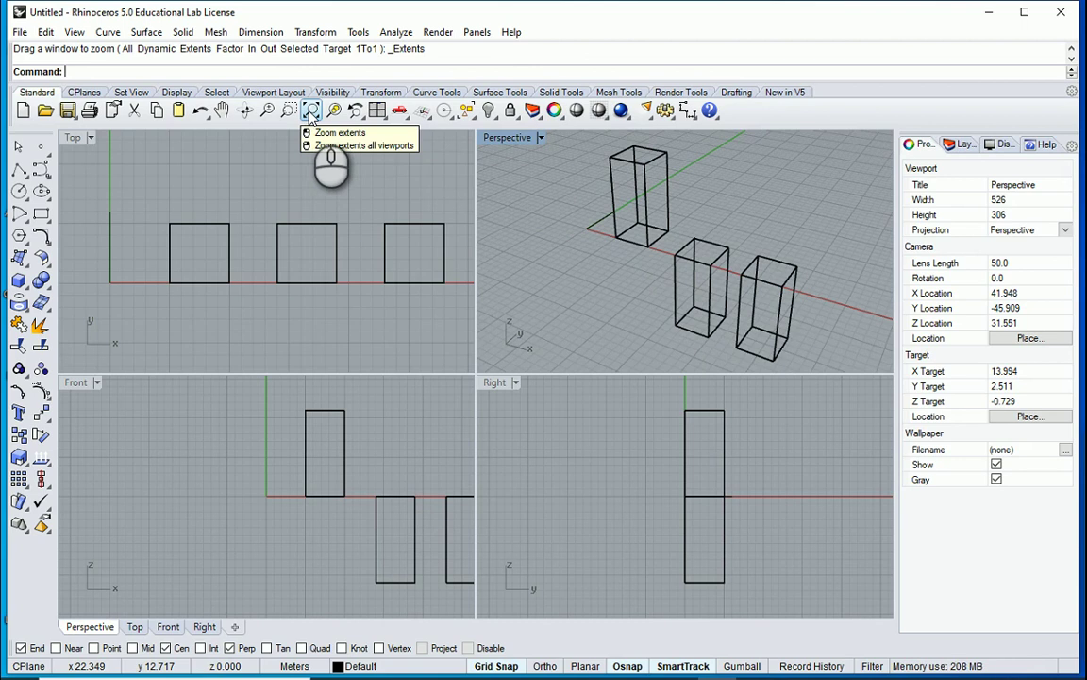
pyautogui.click(311, 113)
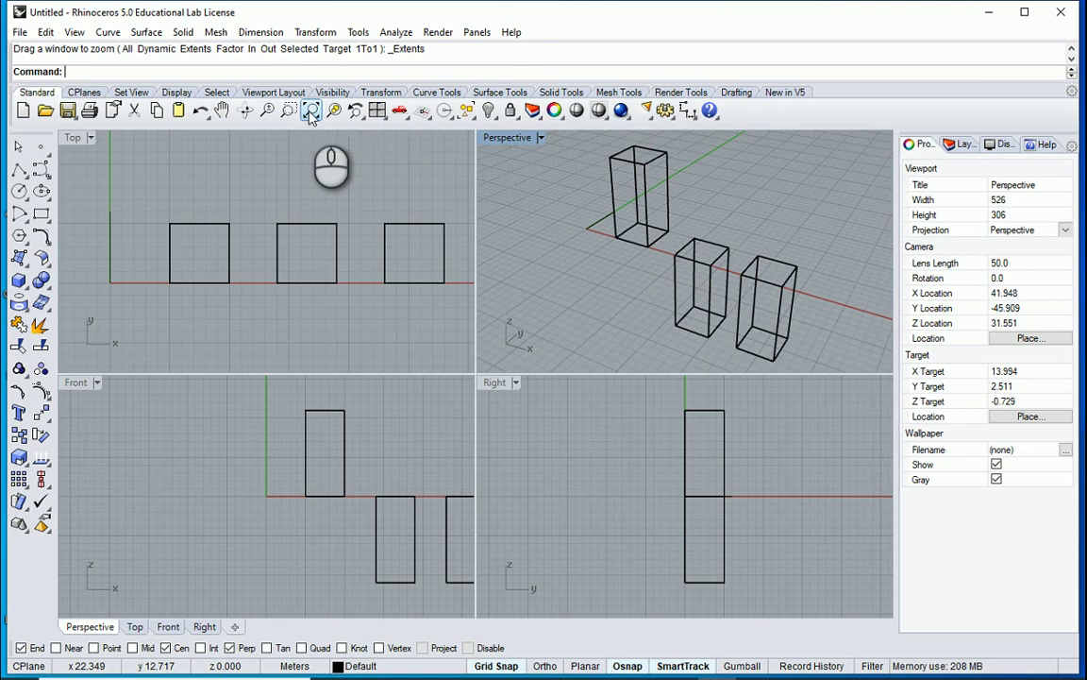
pyautogui.rightClick(312, 112)
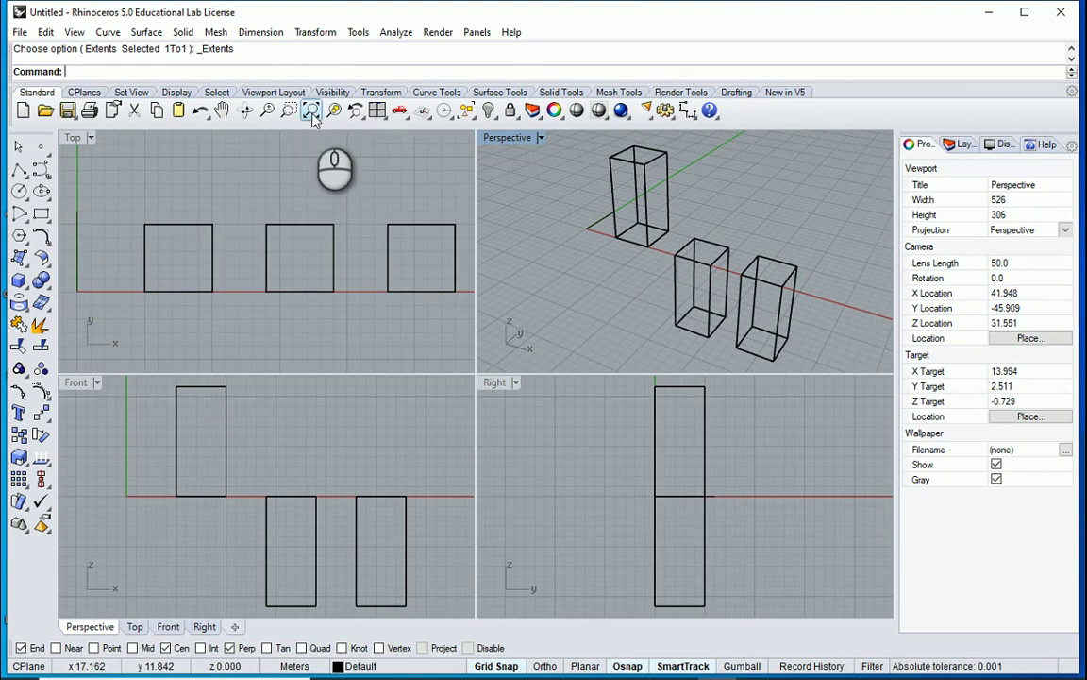
# Step back Perspective, Top, Front and Right views with Home, then zoom extents all again
pyautogui.press('Home')
pyautogui.click(287, 218)
pyautogui.press('Home')
pyautogui.click(307, 456)
pyautogui.press('Home')
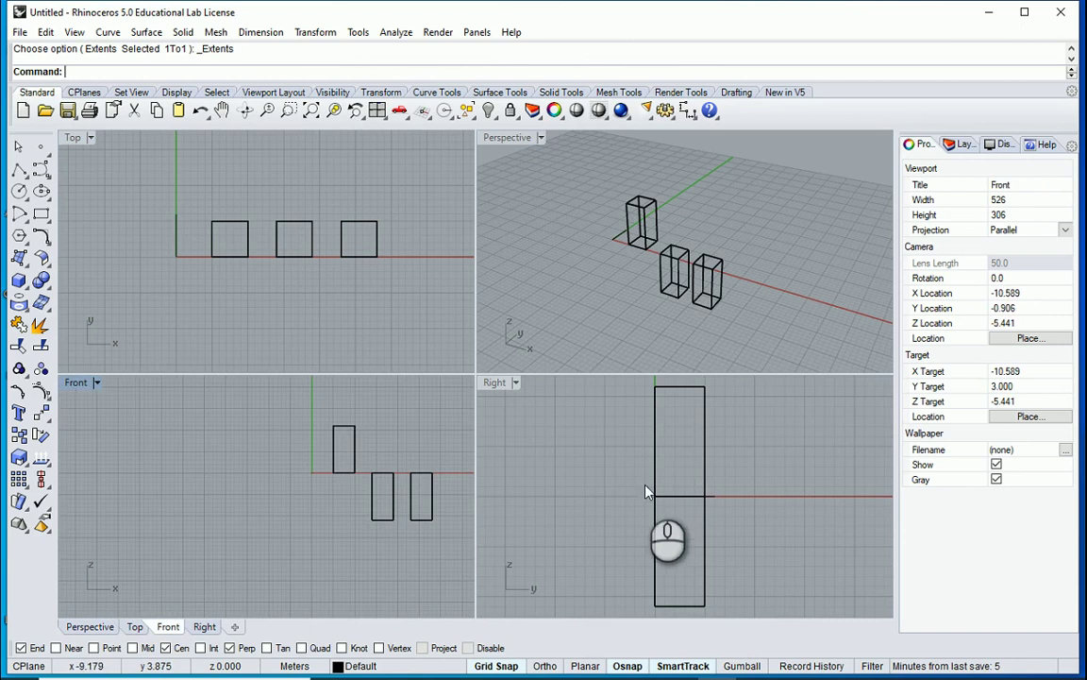
pyautogui.click(647, 491)
pyautogui.press('Home')
pyautogui.click(376, 185)
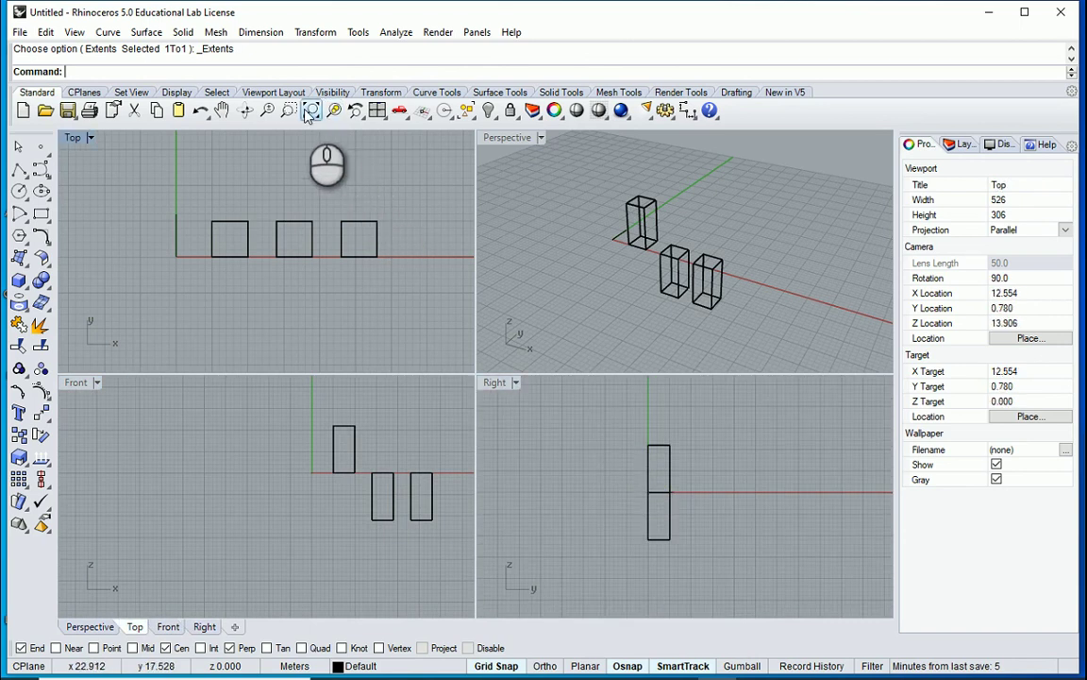
pyautogui.click(311, 111)
pyautogui.rightClick(311, 111)
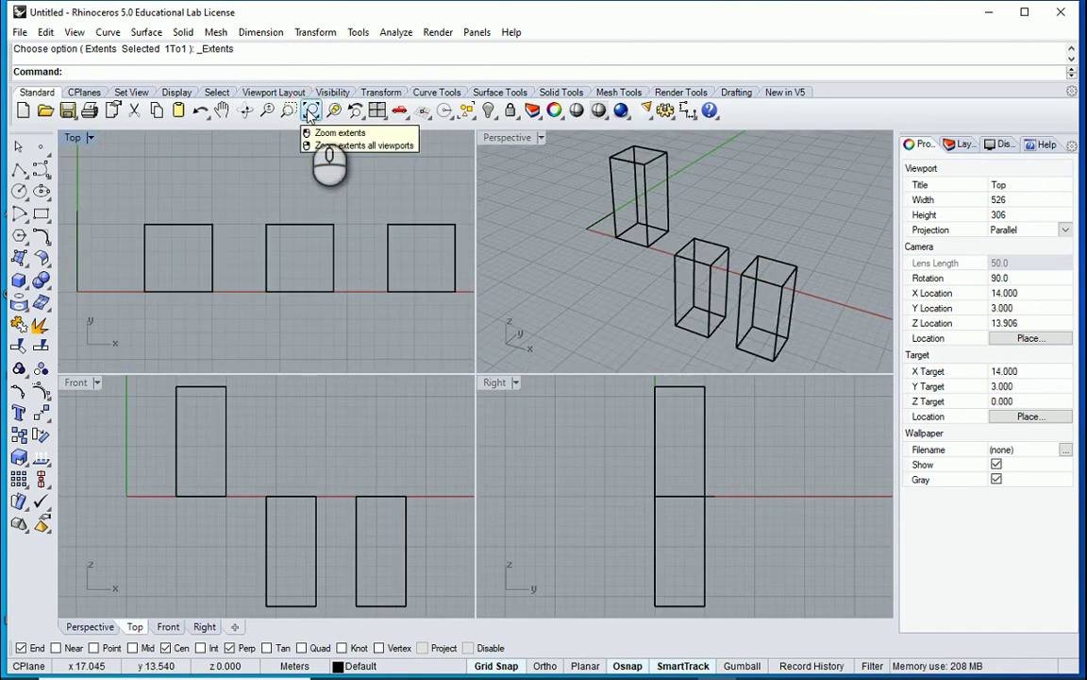
pyautogui.click(289, 111)
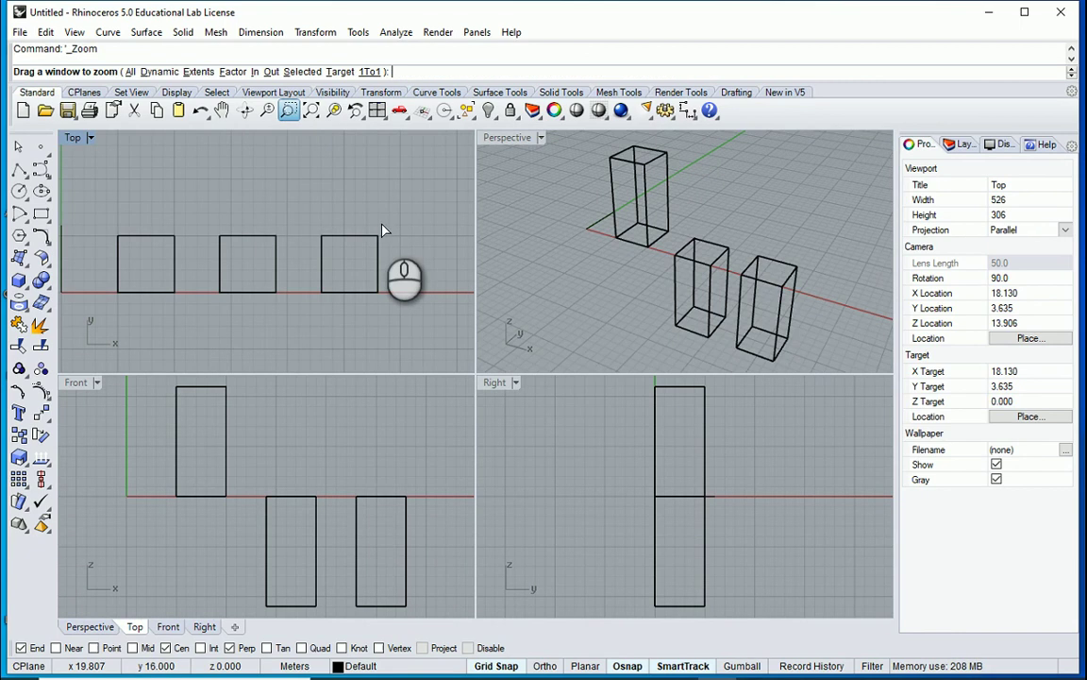
pyautogui.moveTo(389, 208); pyautogui.dragTo(78, 327)
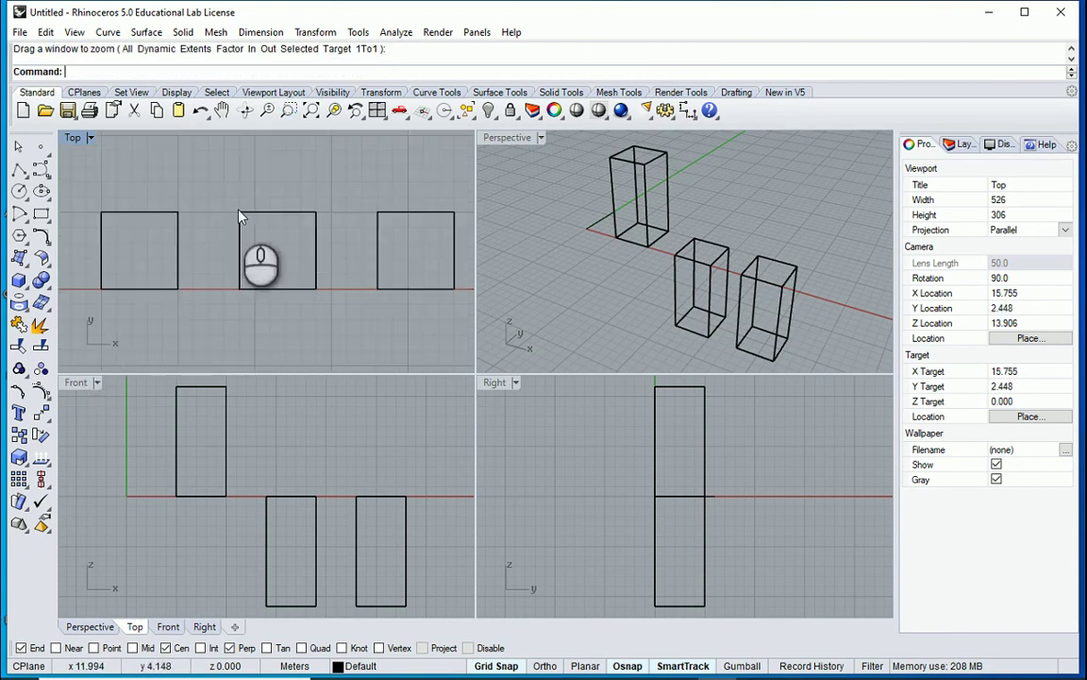
pyautogui.click(200, 112)
pyautogui.rightClick(200, 112)
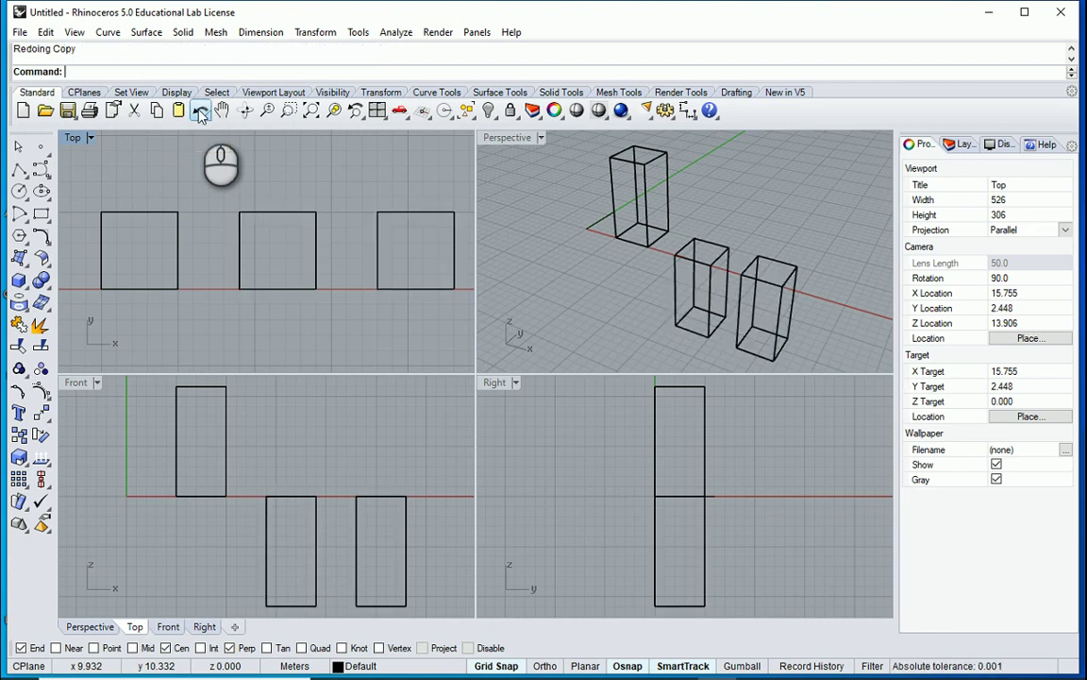
pyautogui.click(355, 111)
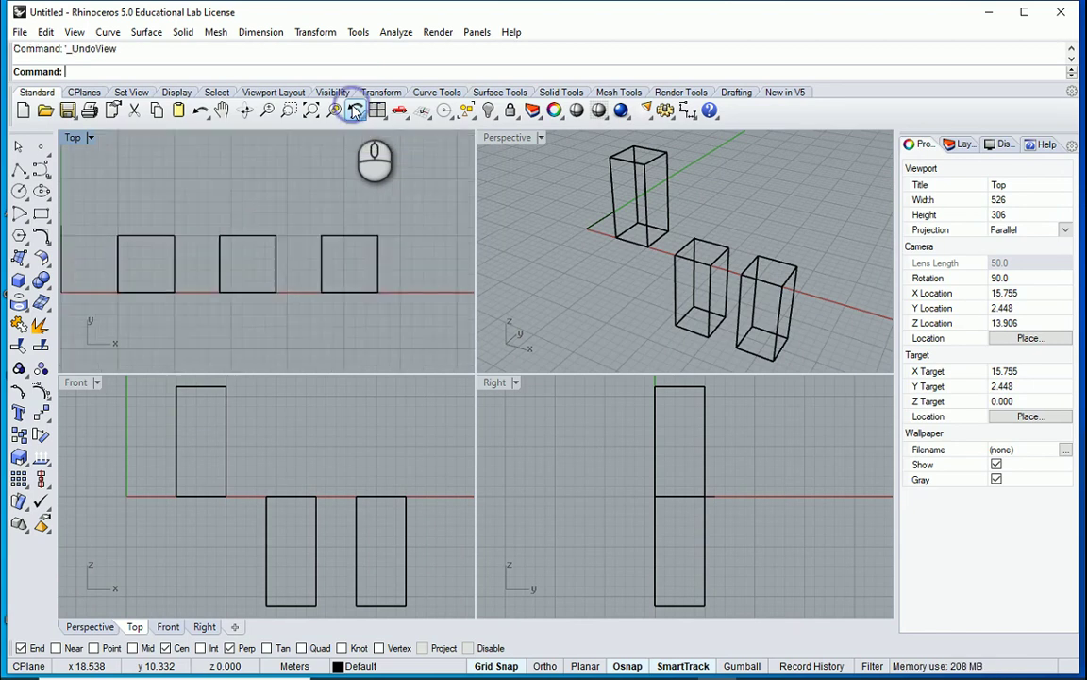
pyautogui.click(355, 111)
pyautogui.click(355, 110)
pyautogui.click(354, 110)
pyautogui.click(354, 110)
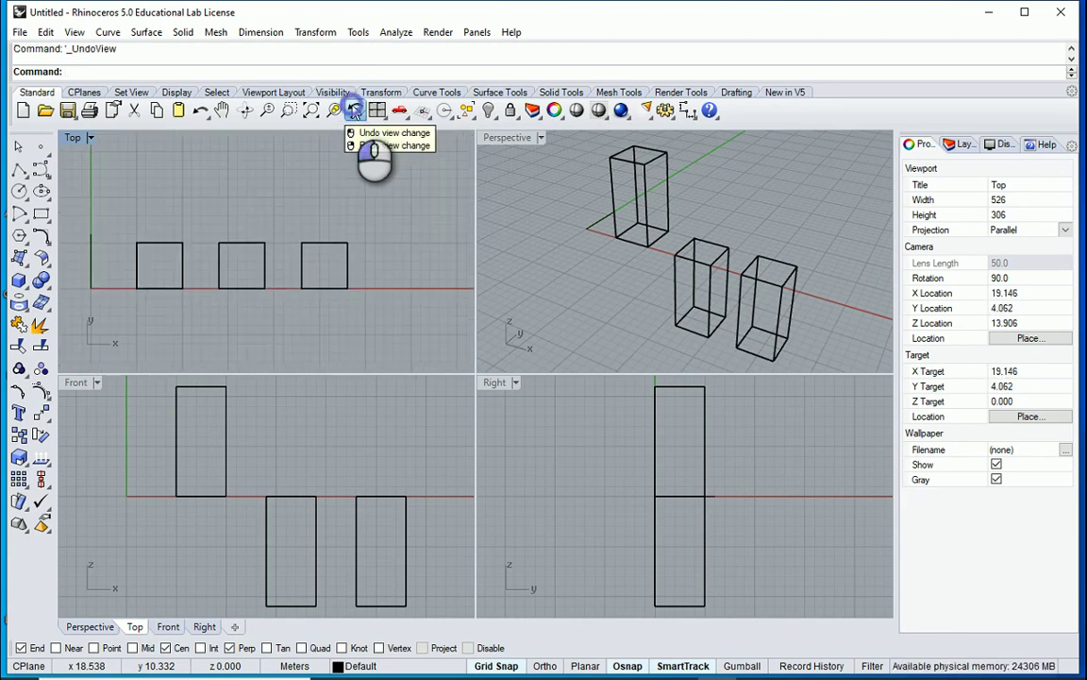
pyautogui.click(355, 111)
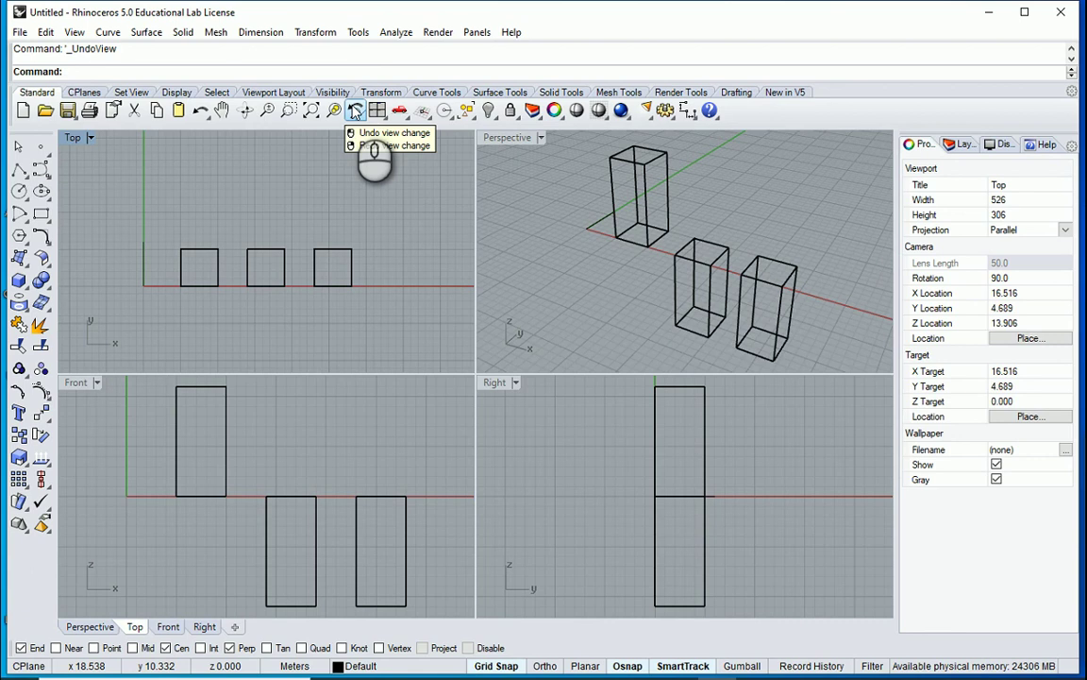
pyautogui.rightClick(355, 111)
pyautogui.rightClick(355, 111)
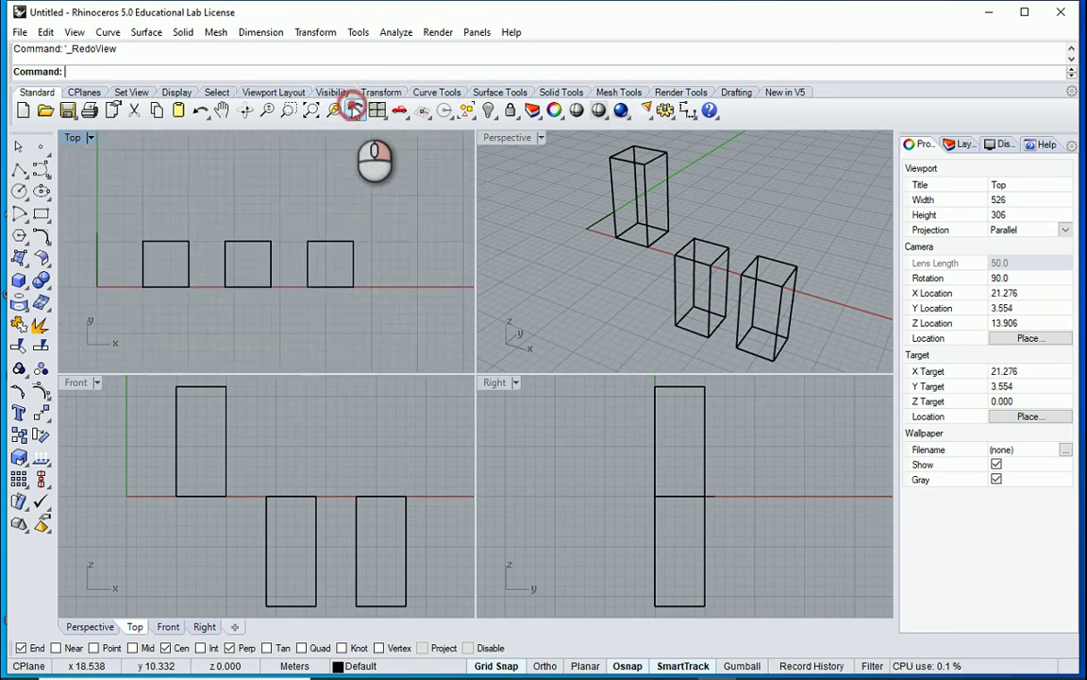
pyautogui.rightClick(355, 111)
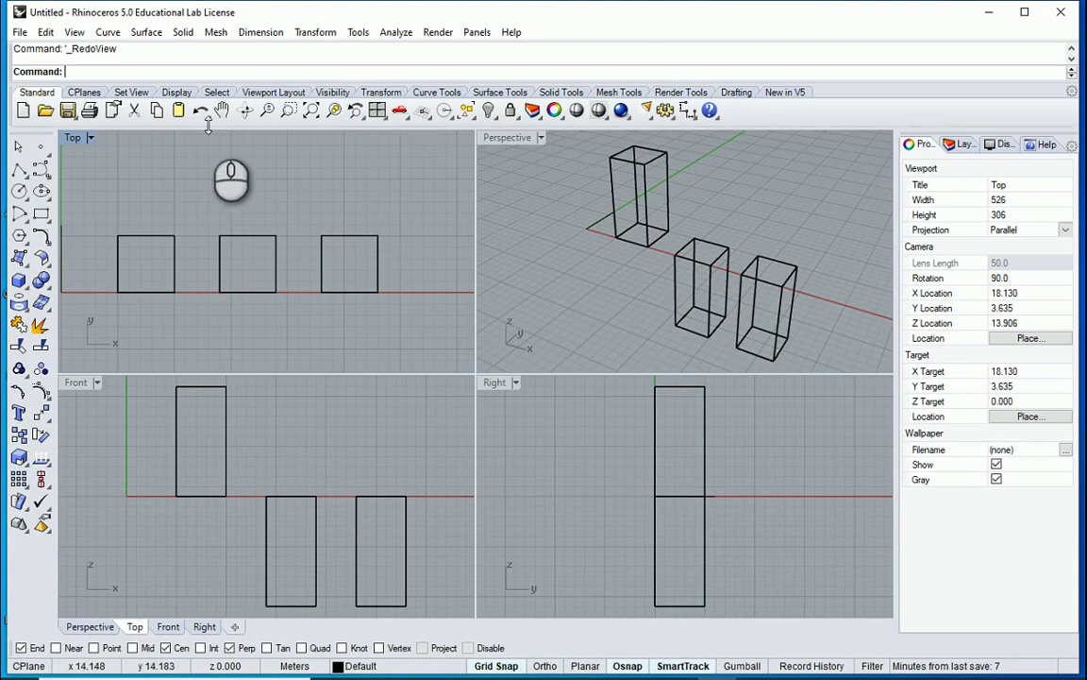
# Undo and redo the box copies, then undo and redo the Top view change
pyautogui.hotkey('ctrl', 'z')
pyautogui.hotkey('ctrl', 'y')
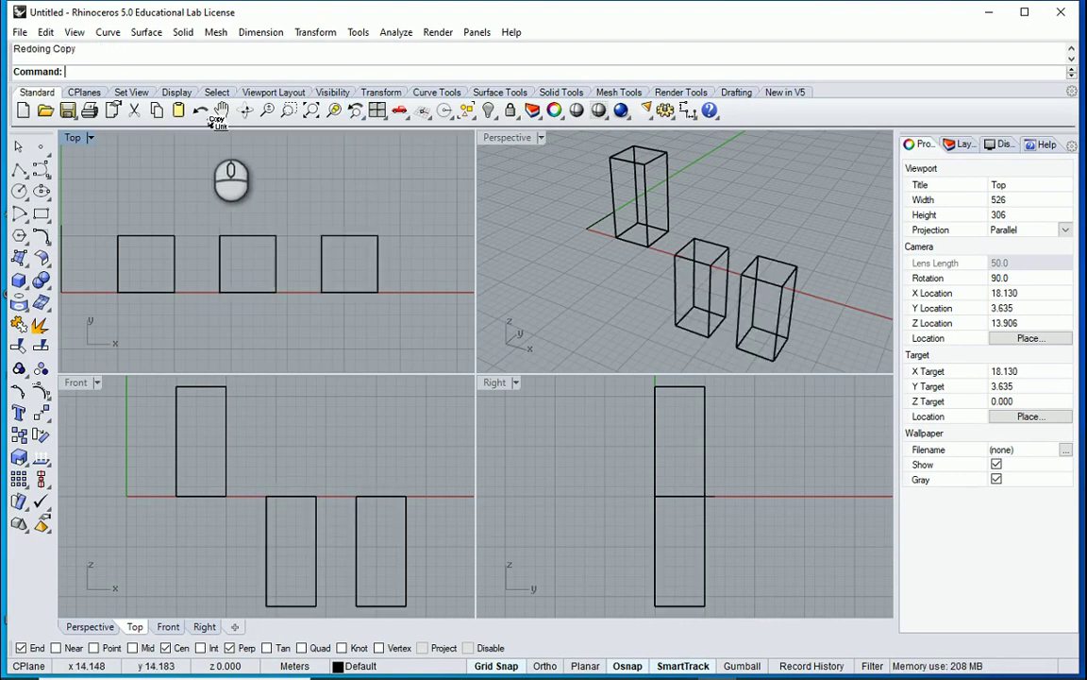
pyautogui.click(356, 112)
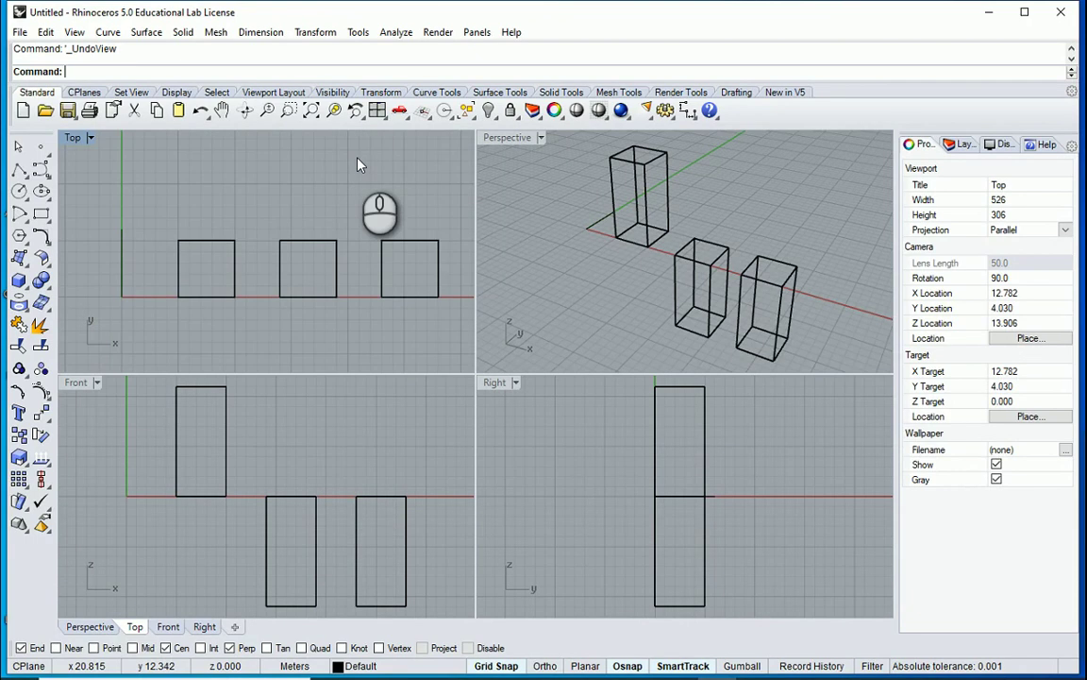
pyautogui.press('End')
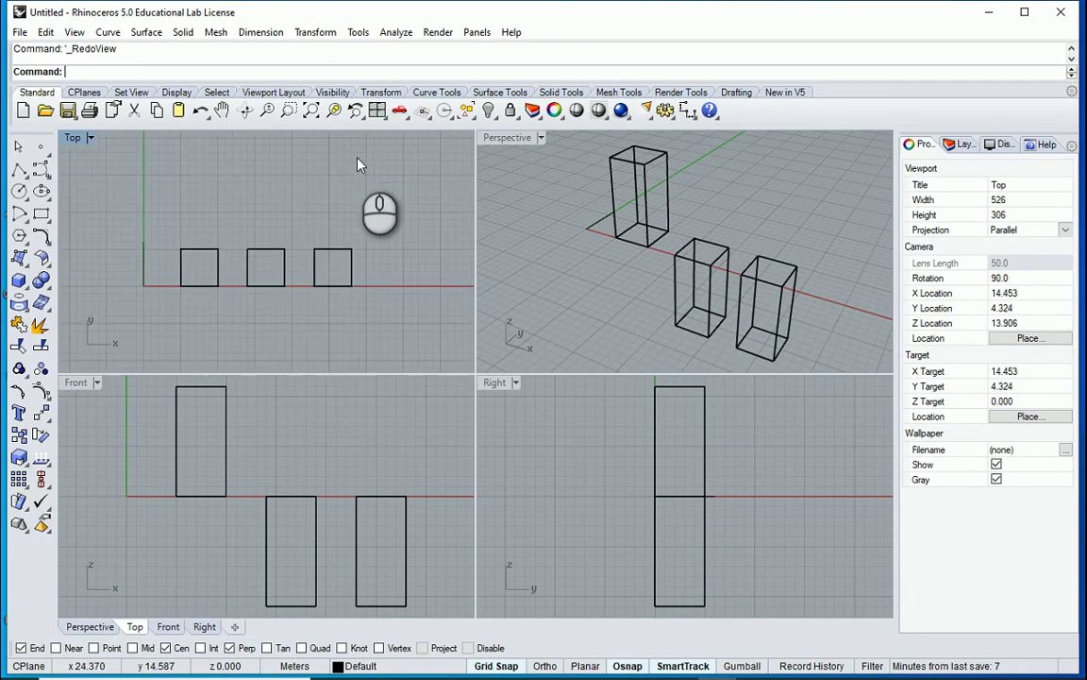
# Step the Perspective view back through several earlier camera positions
pyautogui.click(497, 147)
pyautogui.press('Home')
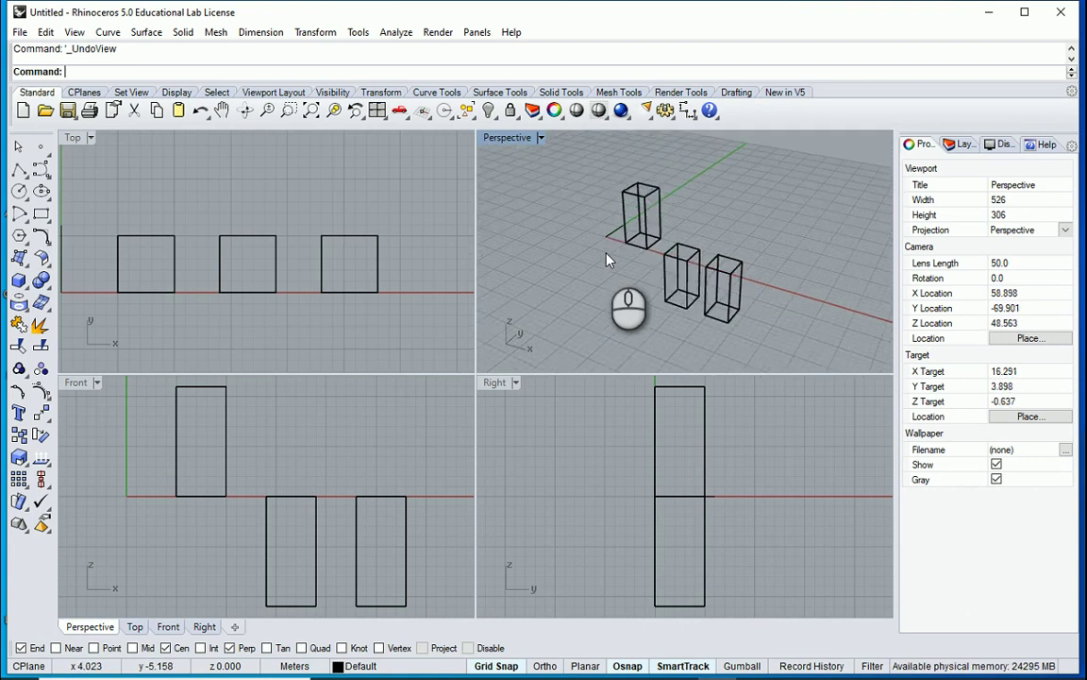
pyautogui.press('End')
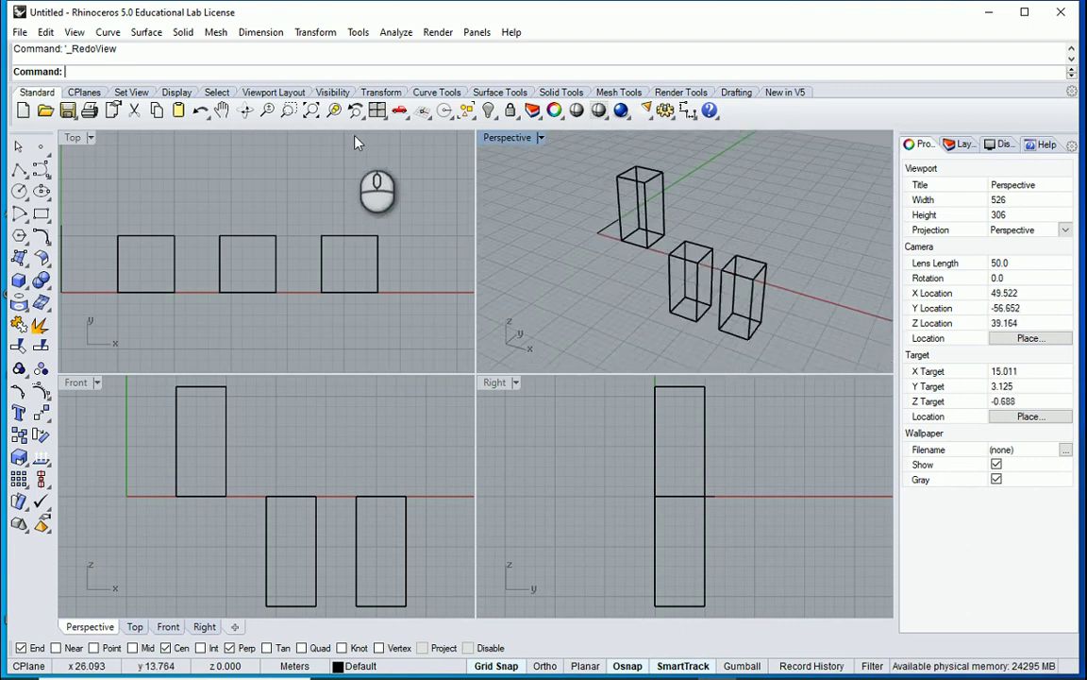
pyautogui.click(354, 111)
pyautogui.click(355, 112)
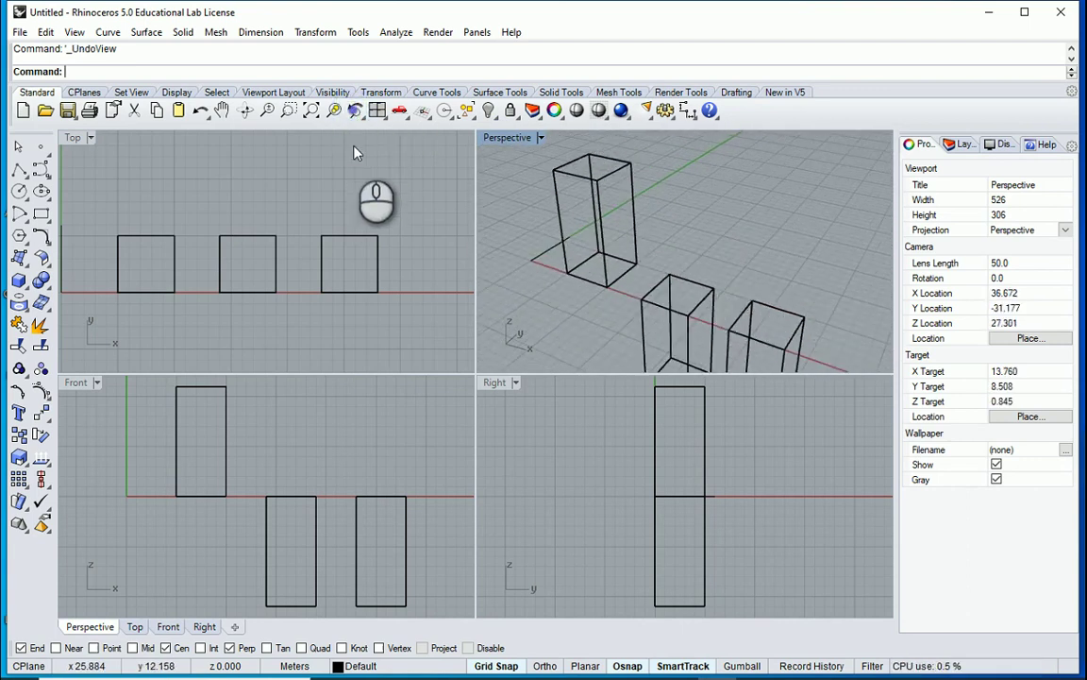
pyautogui.click(355, 111)
pyautogui.click(355, 112)
pyautogui.click(355, 112)
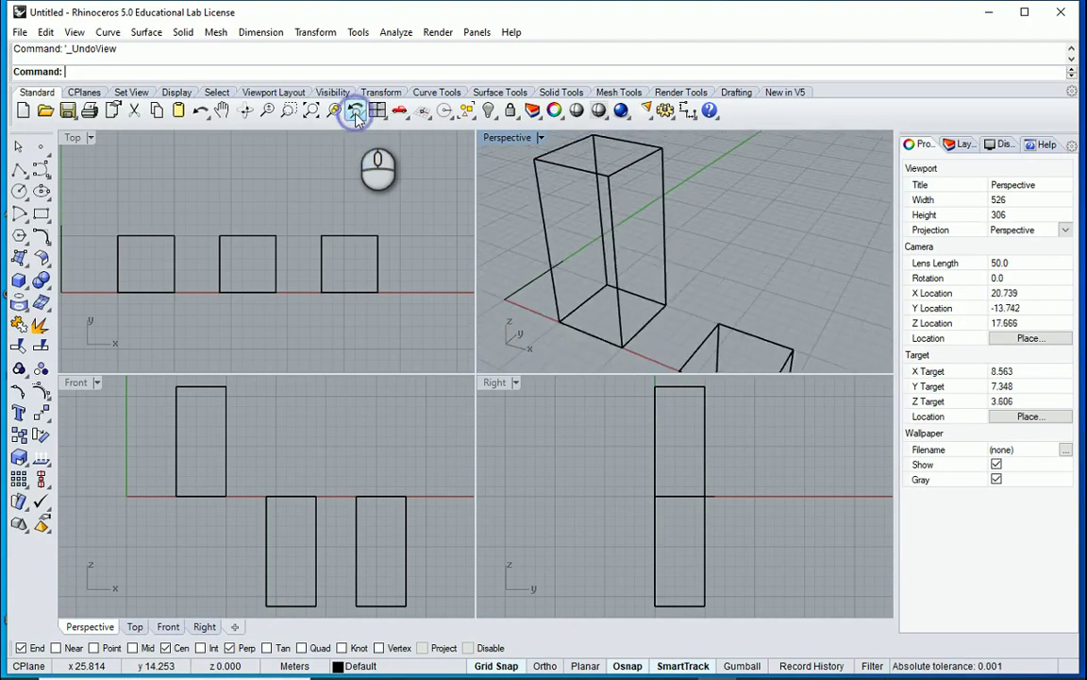
pyautogui.click(355, 112)
# Select the rightmost box in Top and zoom to it in every viewport
pyautogui.click(355, 111)
pyautogui.click(293, 224)
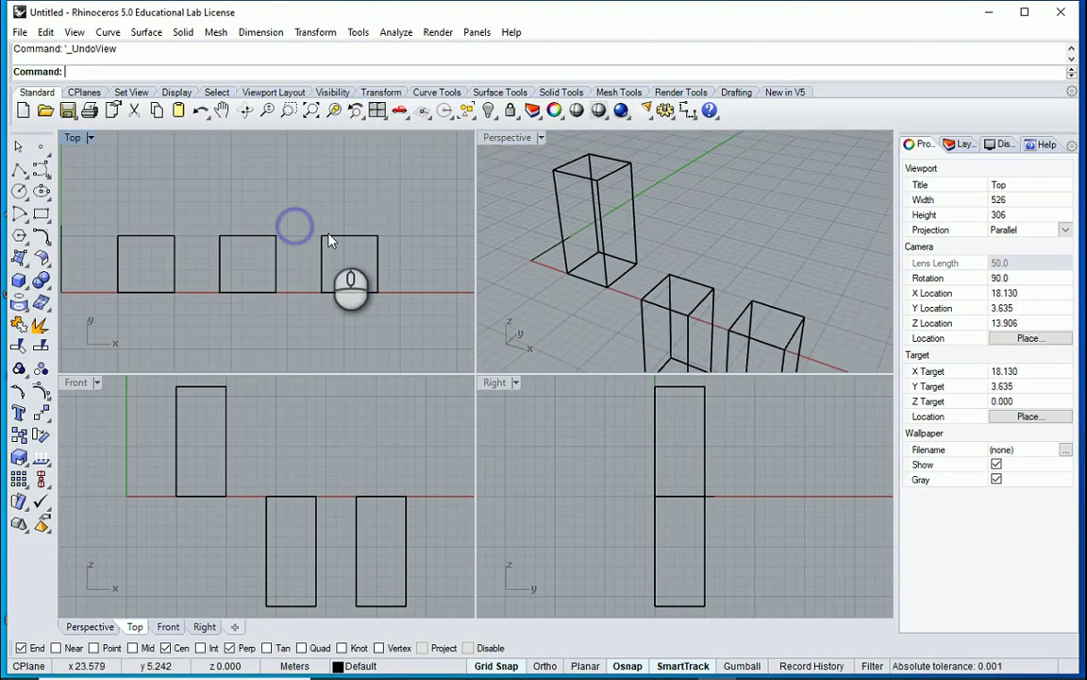
pyautogui.click(321, 237)
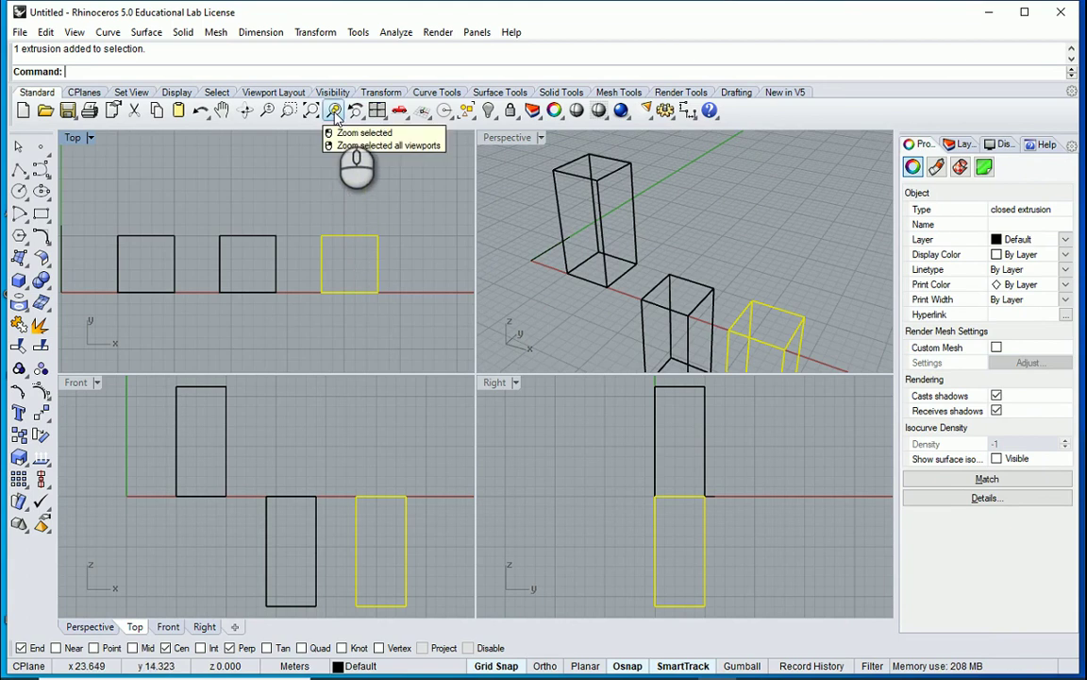
pyautogui.click(335, 111)
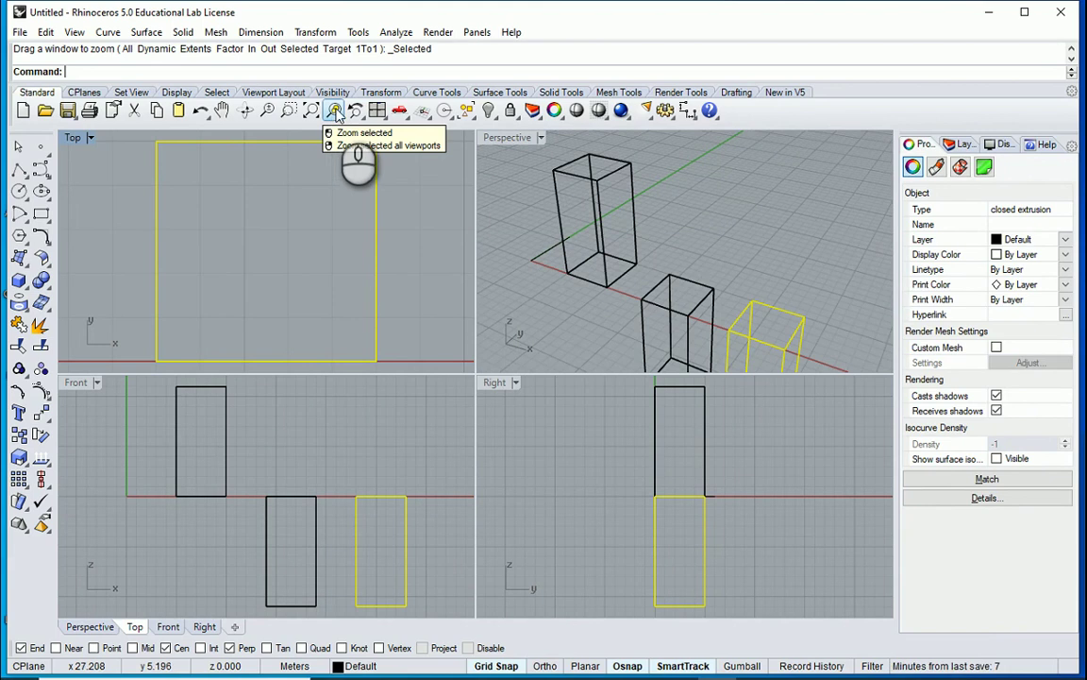
pyautogui.rightClick(335, 111)
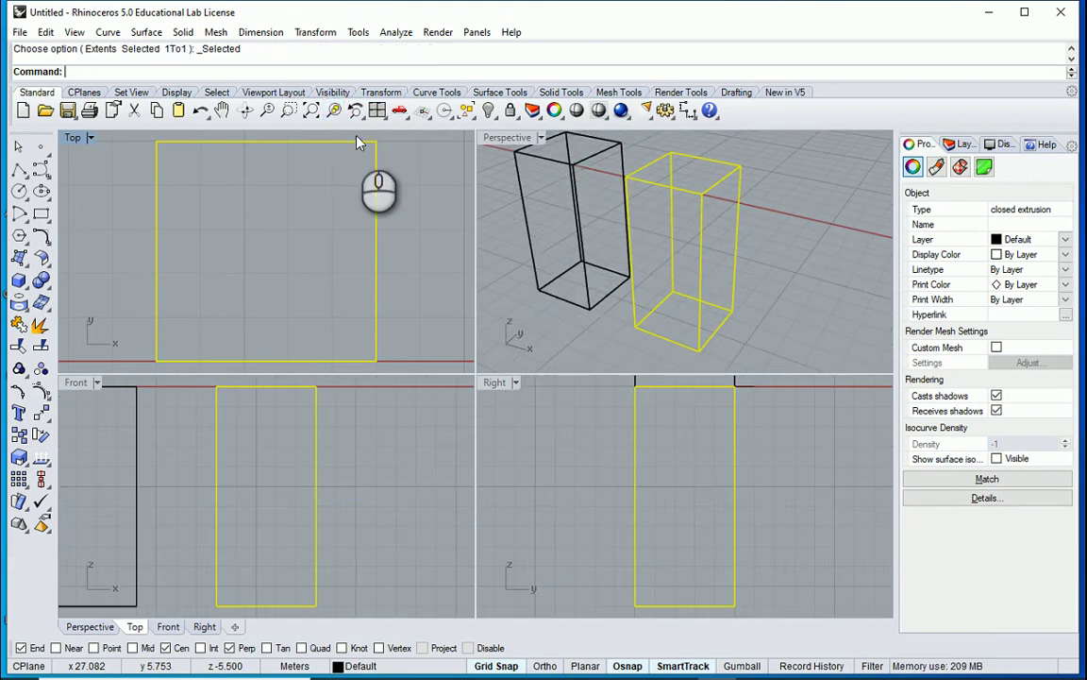